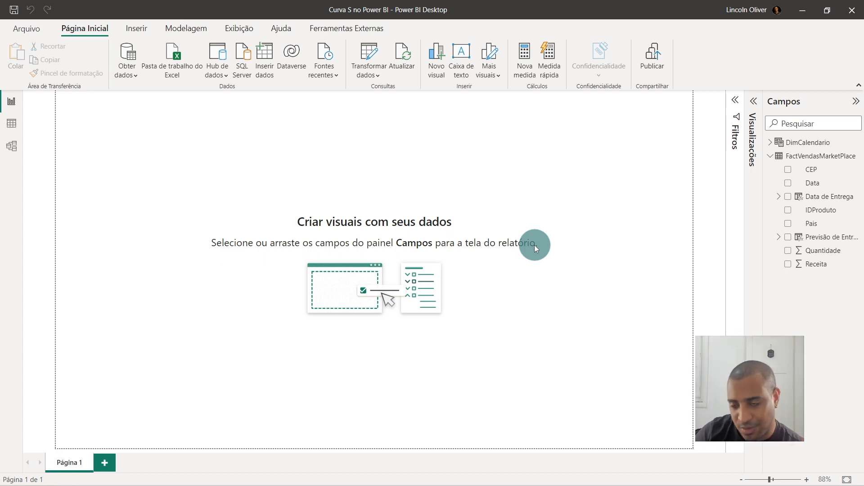
# - Examine the FactVendasMarketPlace table data, including the Previsão de Entrega formula and the Receita and Pais columns
pyautogui.click(760, 104)
pyautogui.click(727, 162)
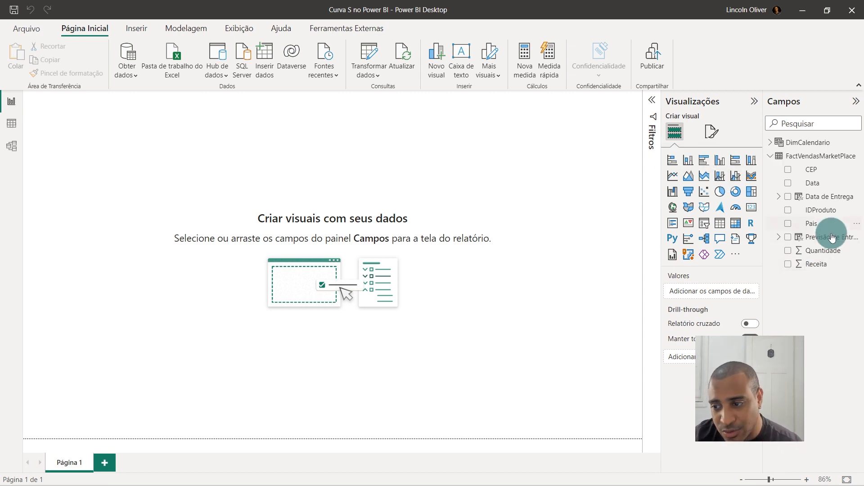
pyautogui.click(16, 124)
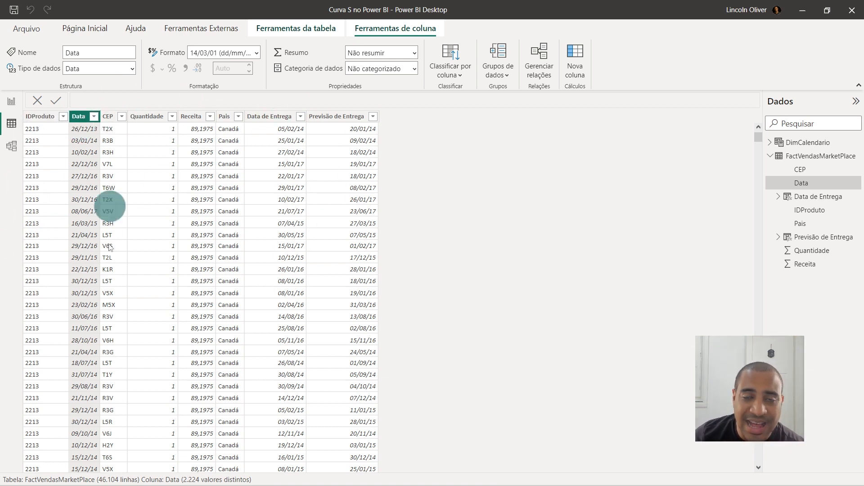
pyautogui.click(268, 118)
pyautogui.click(364, 120)
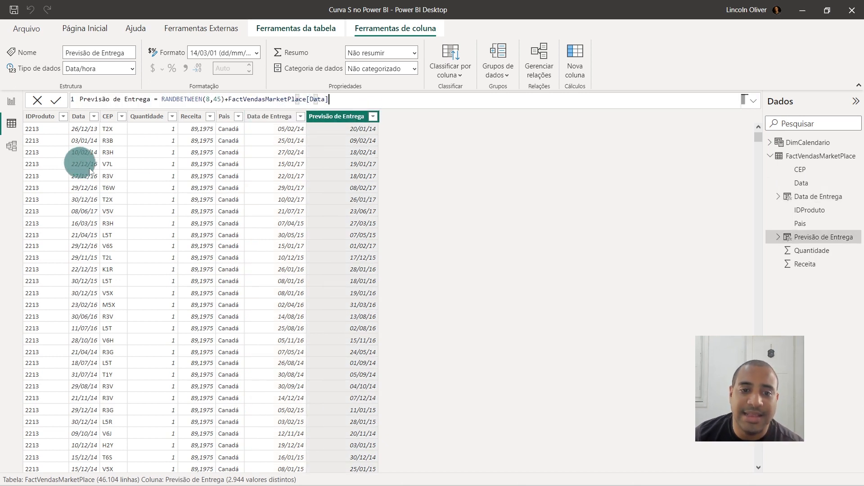
pyautogui.click(196, 185)
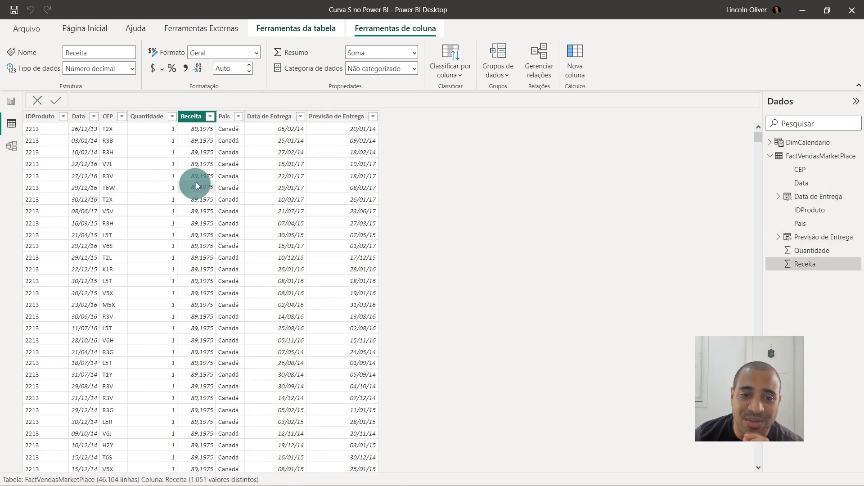
pyautogui.click(222, 175)
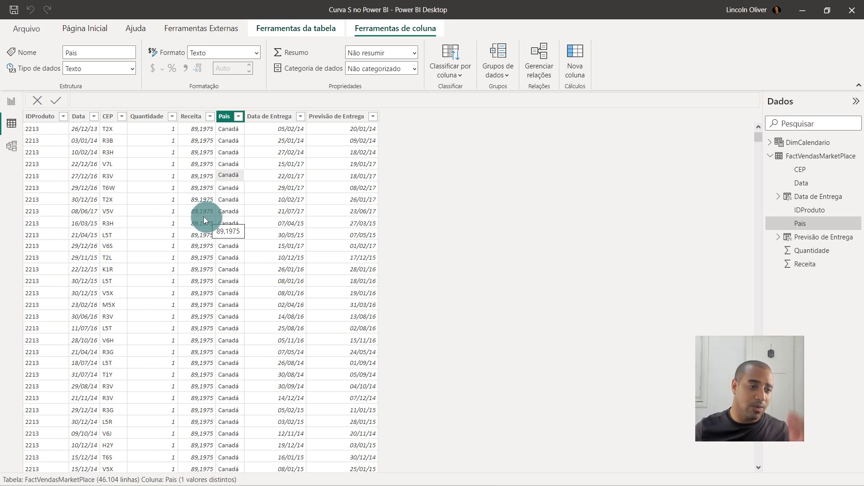
# - Compare the Data, Data de Entrega and Previsão de Entrega columns, and look at the Quantidade column
pyautogui.click(82, 117)
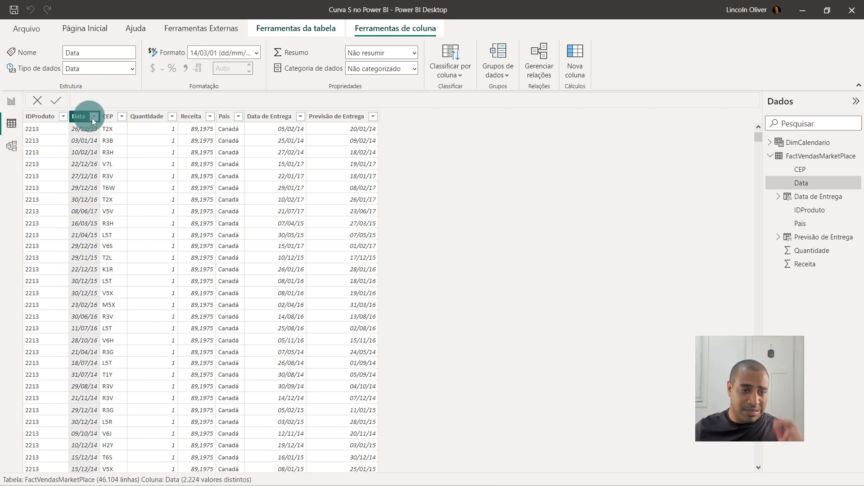
pyautogui.click(282, 116)
pyautogui.click(316, 118)
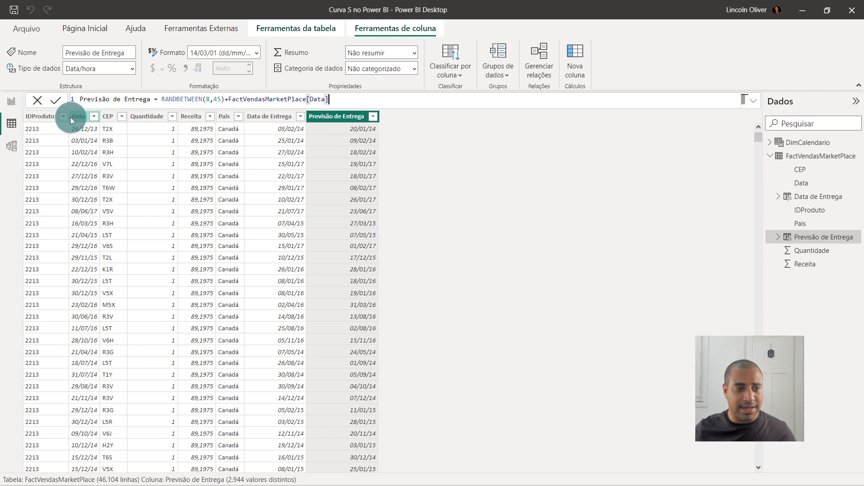
pyautogui.click(71, 116)
pyautogui.click(260, 119)
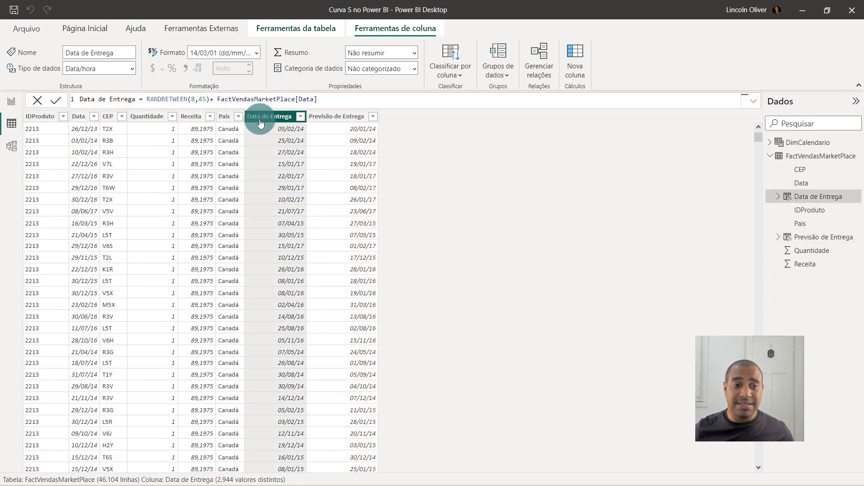
pyautogui.click(157, 121)
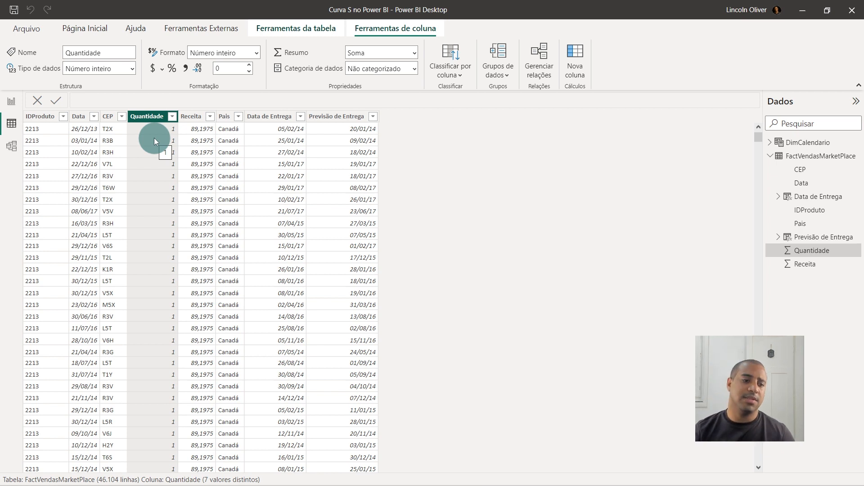
# - Show the data model and move the DimCalendario table farther away from FactVendasMarketPlace
pyautogui.click(11, 102)
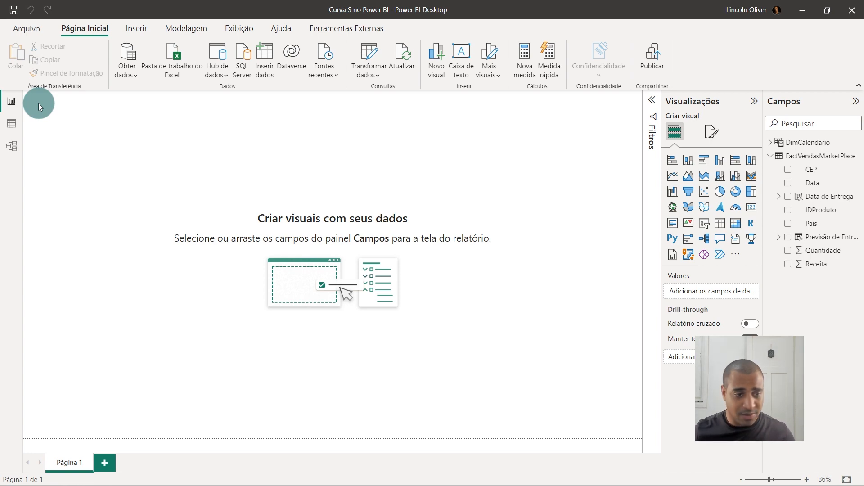
pyautogui.click(11, 146)
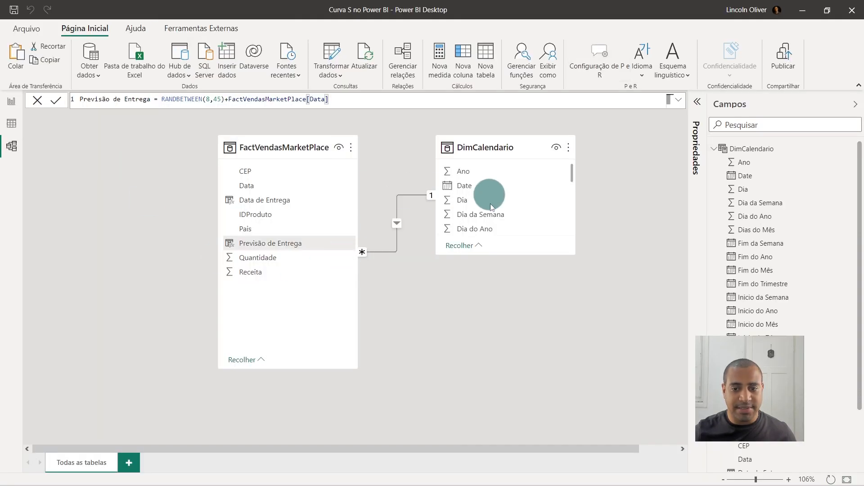
pyautogui.scroll(-3, 639, 200)
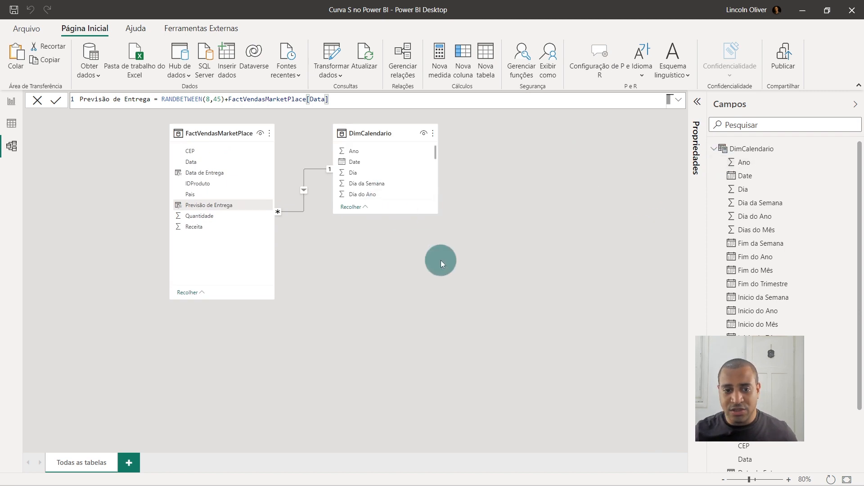
pyautogui.moveTo(366, 131); pyautogui.dragTo(400, 168)
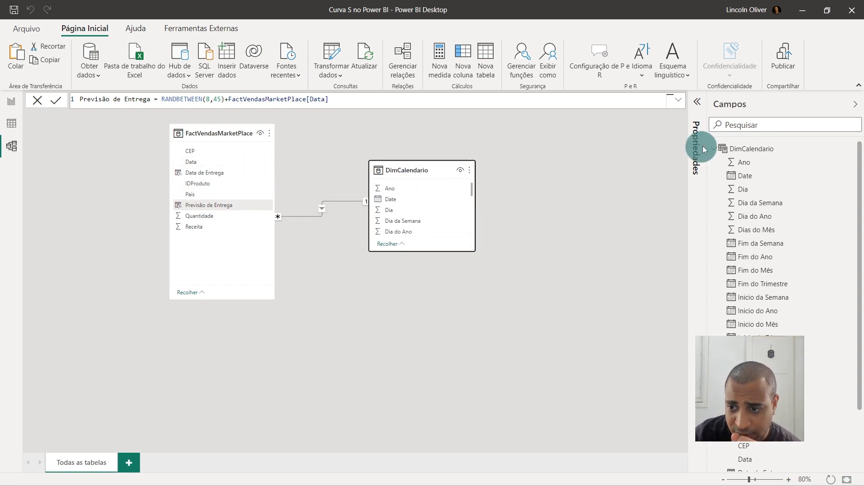
pyautogui.click(768, 150)
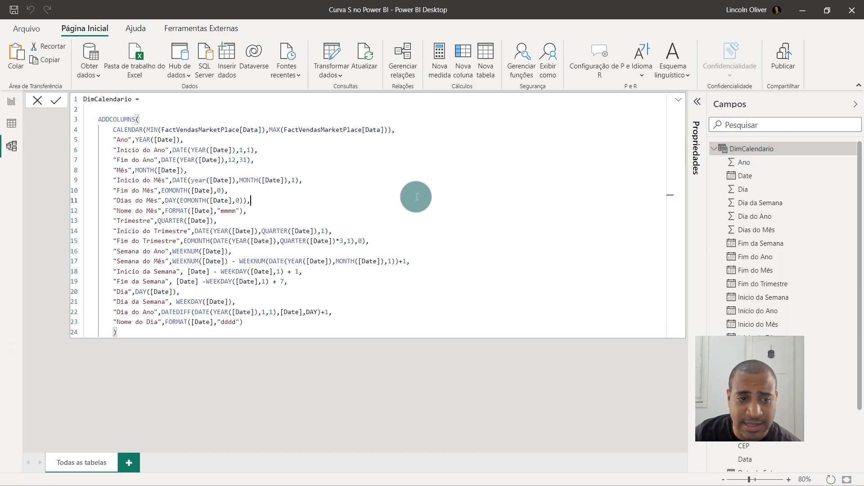
pyautogui.moveTo(154, 331); pyautogui.dragTo(56, 115)
pyautogui.press('Delete')
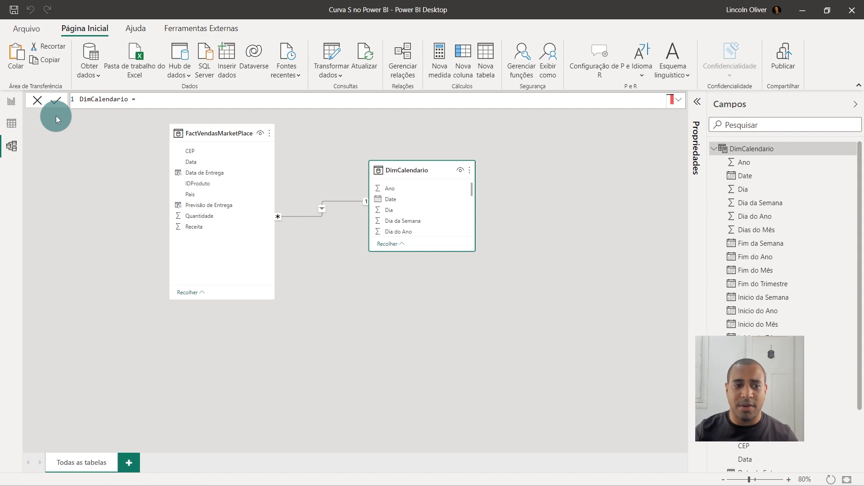
pyautogui.press('Escape')
# - Delete the relationship between FactVendasMarketPlace and DimCalendario
pyautogui.rightClick(352, 201)
pyautogui.click(358, 205)
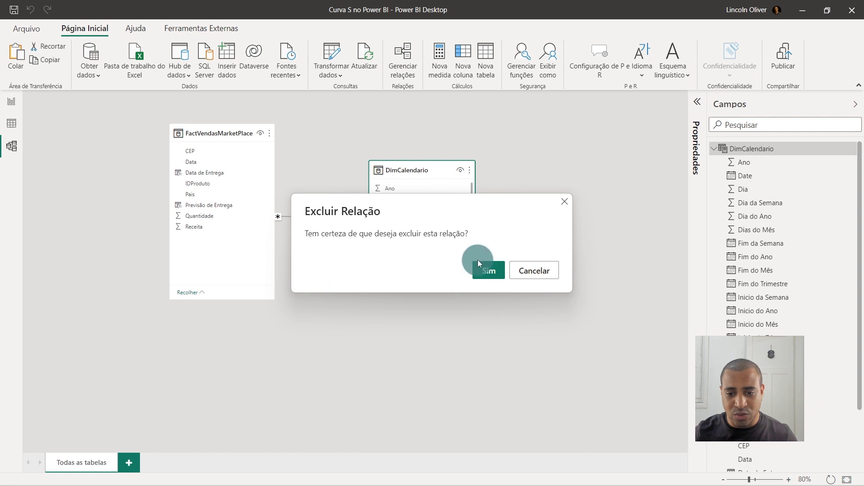
pyautogui.click(478, 263)
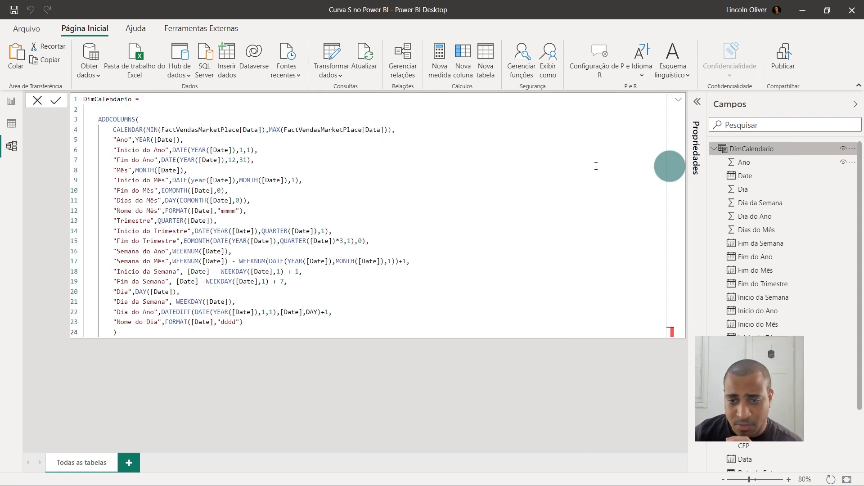
# - Reduce the DimCalendario table expression to CALENDAR(MIN(FactVendasMarketPlace[Data]),MAX(FactVendasMarketPlace[Data]))
pyautogui.moveTo(139, 333); pyautogui.dragTo(84, 141)
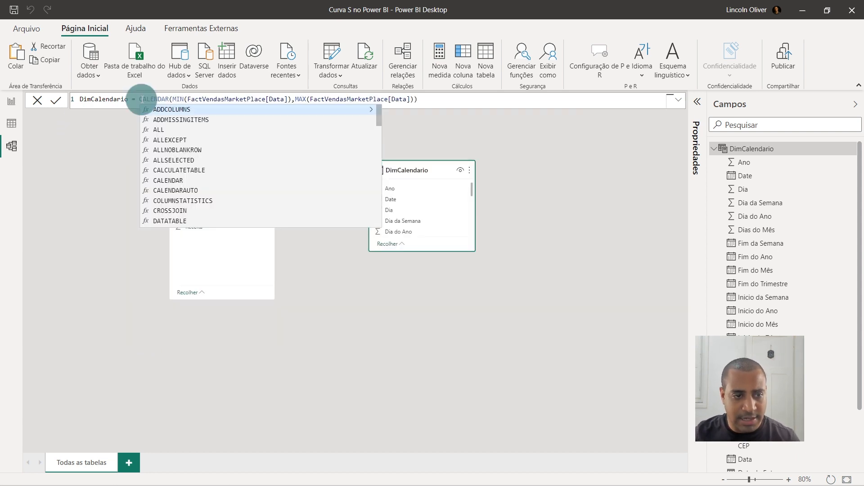
pyautogui.click(481, 103)
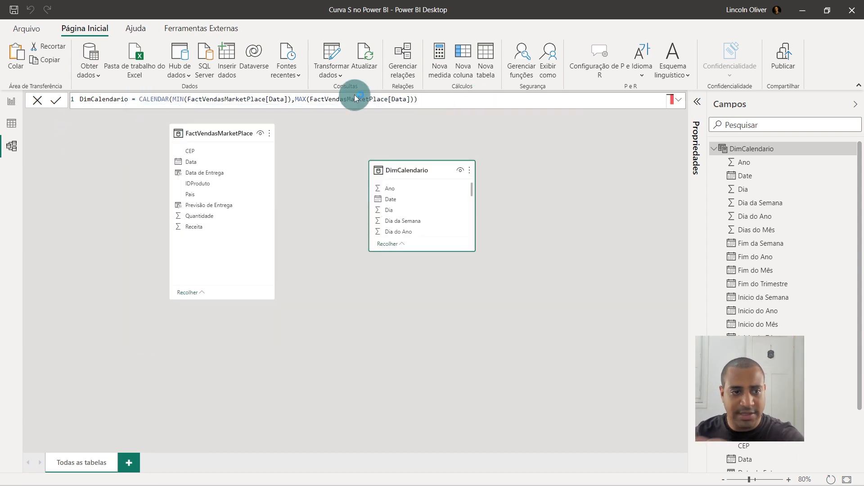
# - Show the DimCalendario table's data and replace its defining expression with CALENDARAUTO()
pyautogui.click(14, 129)
pyautogui.click(815, 147)
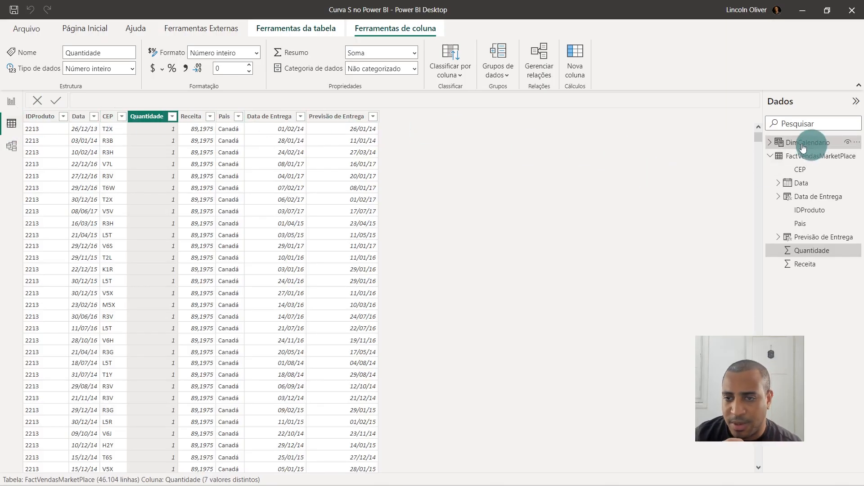
pyautogui.moveTo(140, 99); pyautogui.dragTo(556, 113)
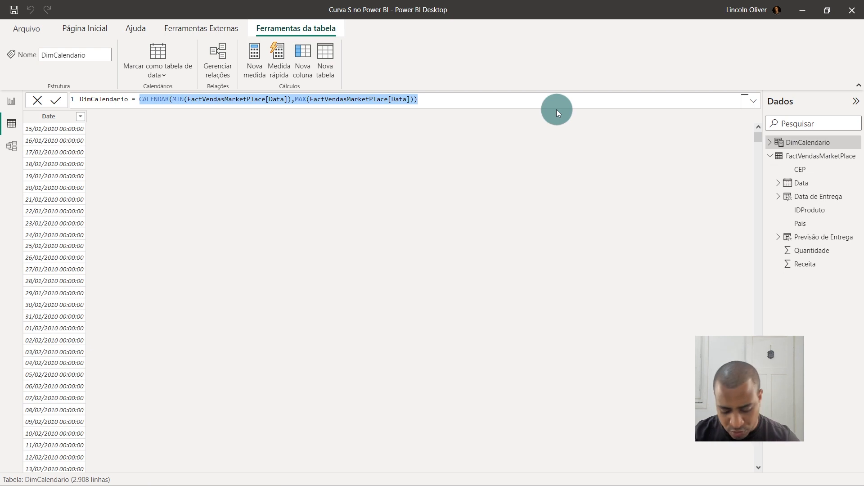
pyautogui.press('BackSpace')
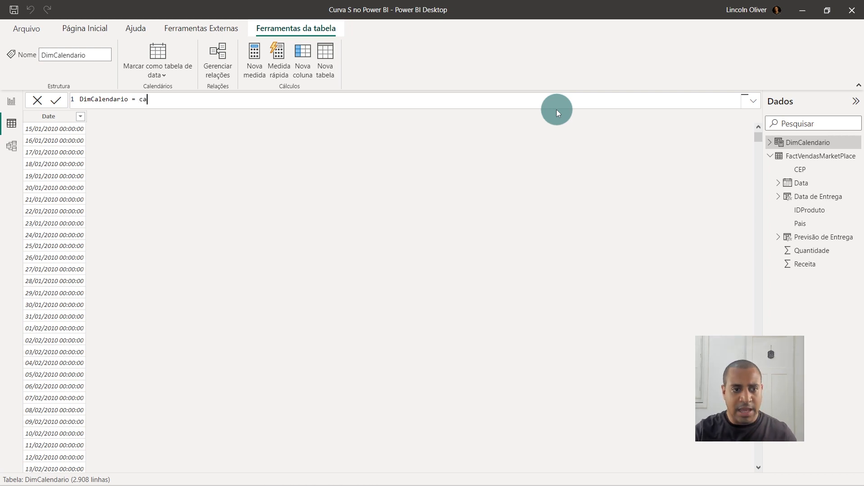
pyautogui.press('BackSpace')
pyautogui.press('BackSpace')
pyautogui.press('BackSpace')
pyautogui.press('capslock')
pyautogui.write('CALENDARAUTO(')
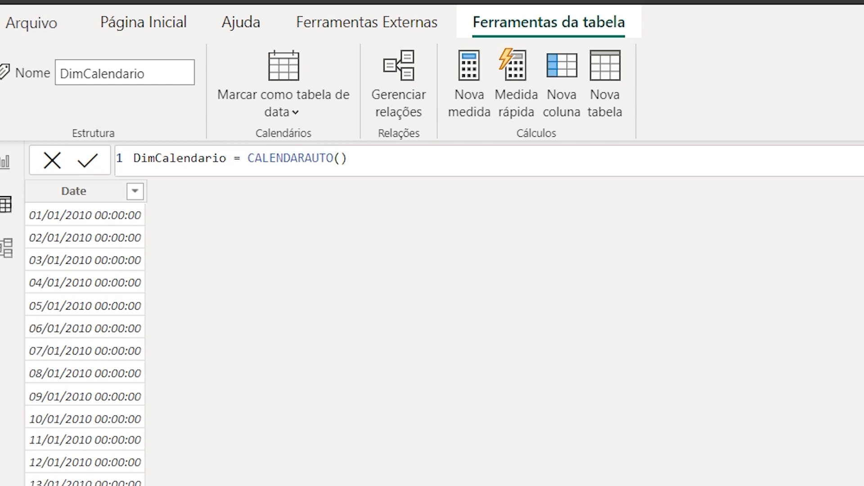
# - Review the dates in DimCalendario's Date column and the Data and Previsão de Entrega columns of FactVendasMarketPlace
pyautogui.click(88, 191)
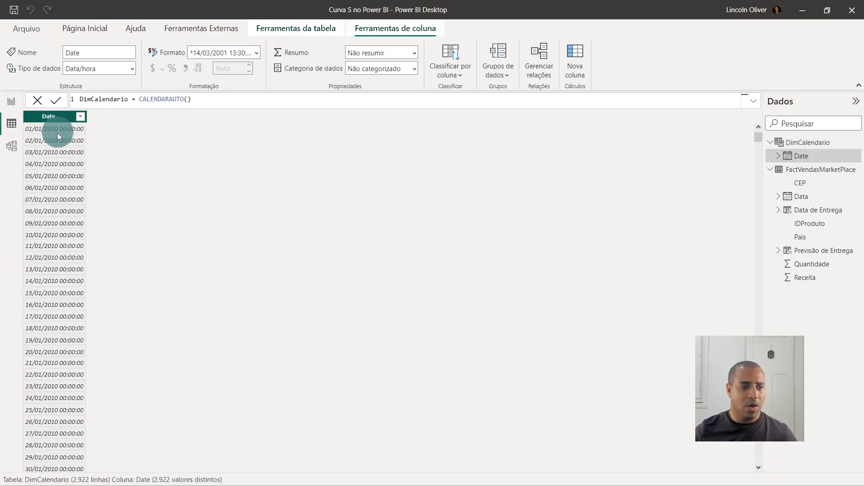
pyautogui.scroll(-20, 60, 157)
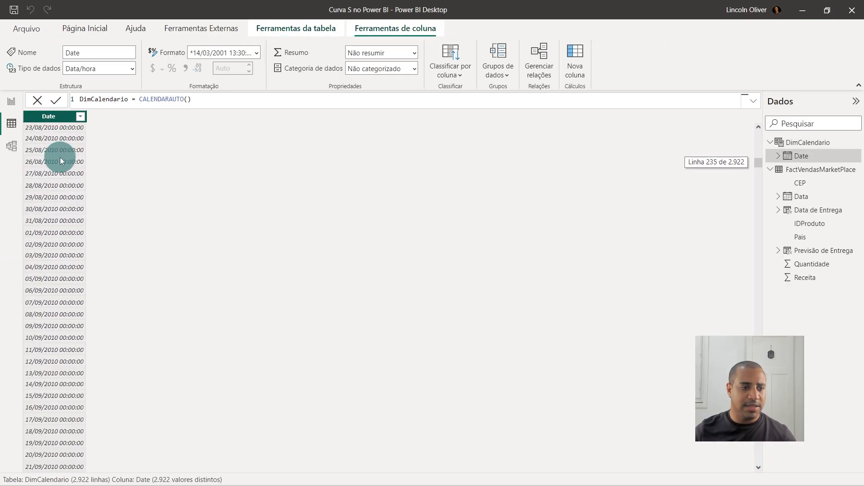
pyautogui.click(82, 117)
pyautogui.scroll(-20, 149, 247)
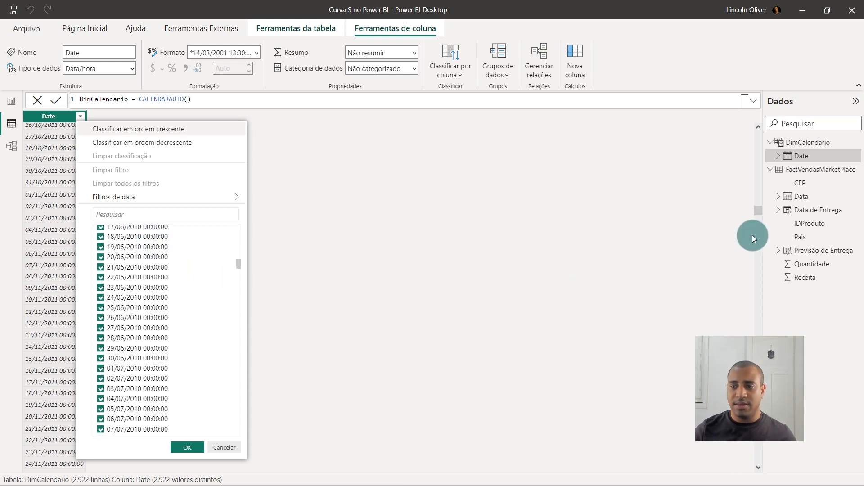
pyautogui.click(810, 198)
pyautogui.click(810, 196)
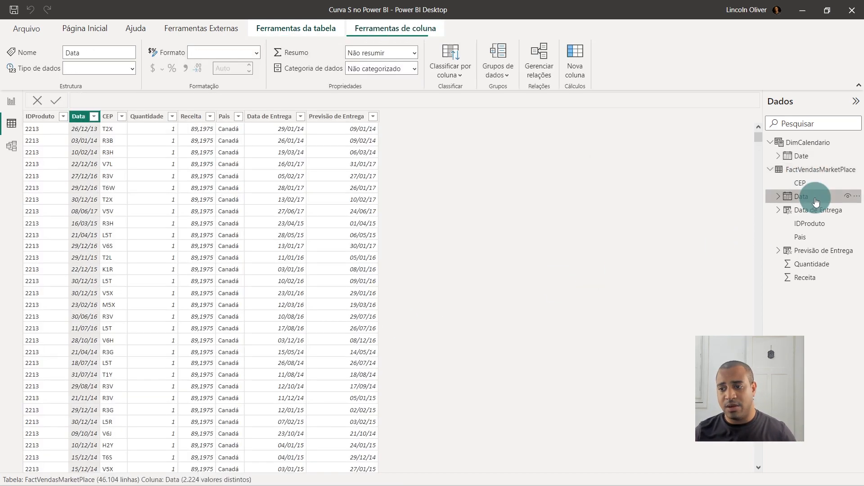
pyautogui.click(817, 250)
pyautogui.click(810, 142)
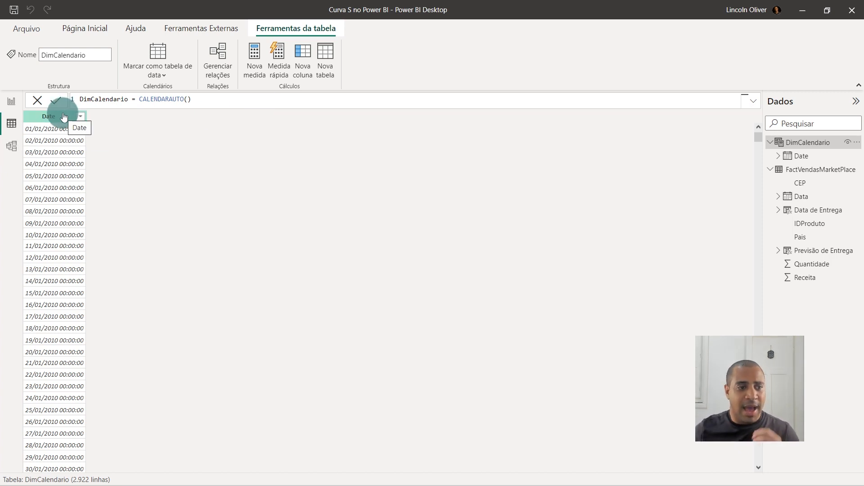
# - Relate DimCalendario's Date to FactVendasMarketPlace's Data in the data model, and reposition the two tables
pyautogui.click(12, 148)
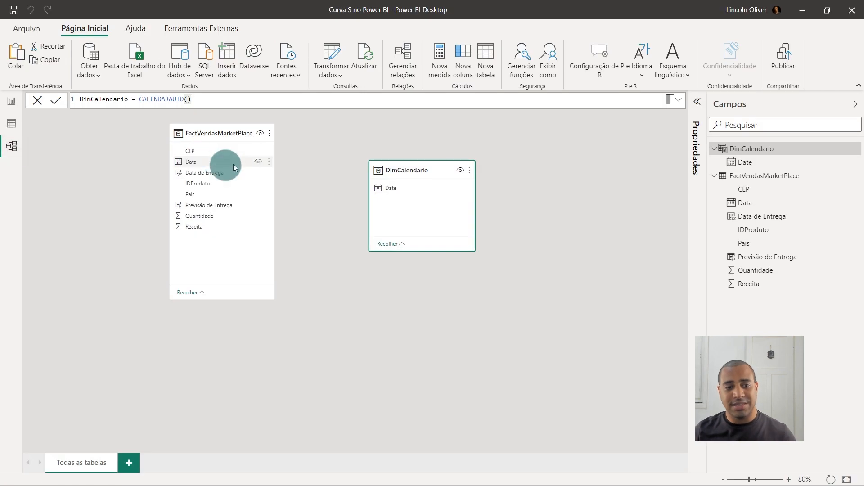
pyautogui.moveTo(416, 173); pyautogui.dragTo(405, 159)
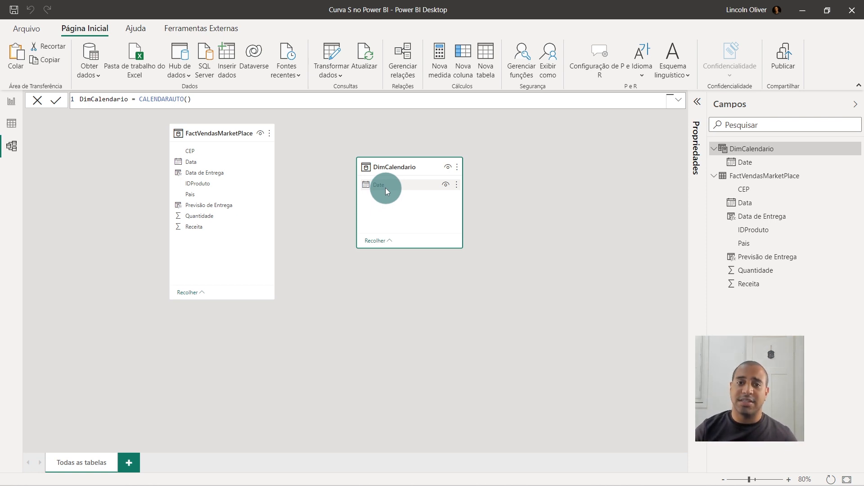
pyautogui.moveTo(386, 189); pyautogui.dragTo(241, 165)
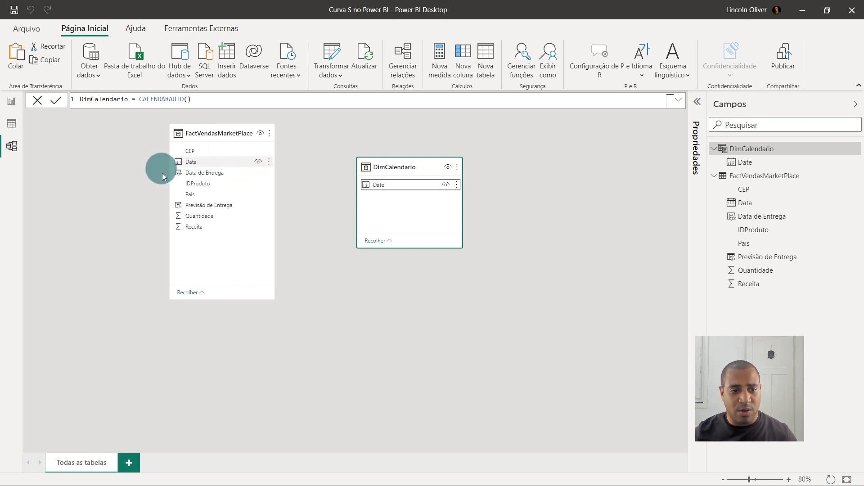
pyautogui.moveTo(195, 133); pyautogui.dragTo(171, 149)
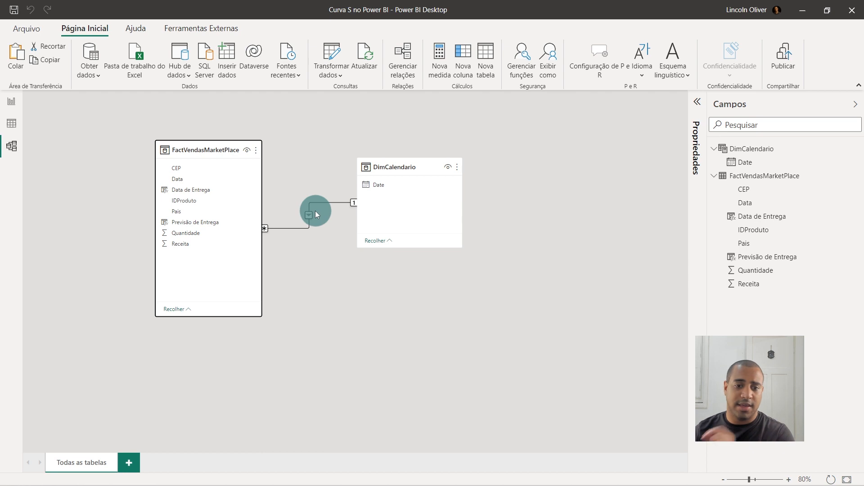
# - Create relationships from DimCalendario's Date to the Data de Entrega and Previsão de Entrega columns of FactVendasMarketPlace
pyautogui.moveTo(385, 185); pyautogui.dragTo(205, 192)
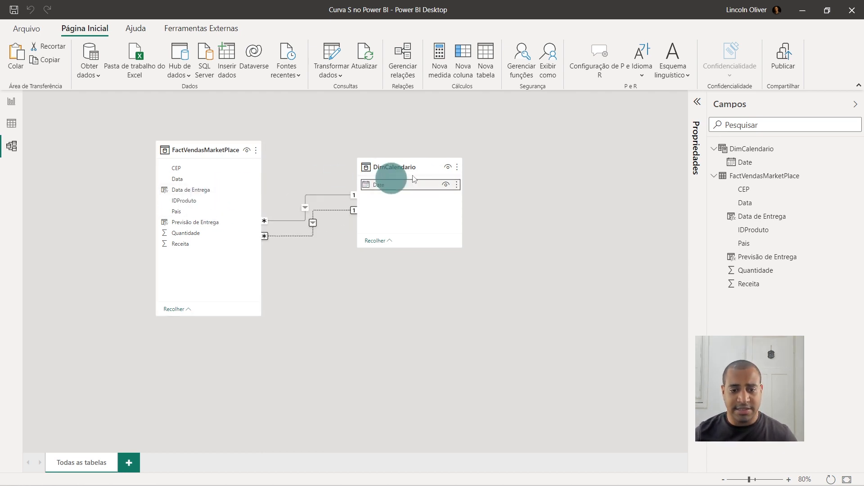
pyautogui.moveTo(412, 184)
pyautogui.mouseDown()
pyautogui.moveTo(228, 194)
pyautogui.moveTo(401, 187)
pyautogui.mouseUp()
pyautogui.click(205, 225)
pyautogui.moveTo(206, 225); pyautogui.dragTo(413, 185)
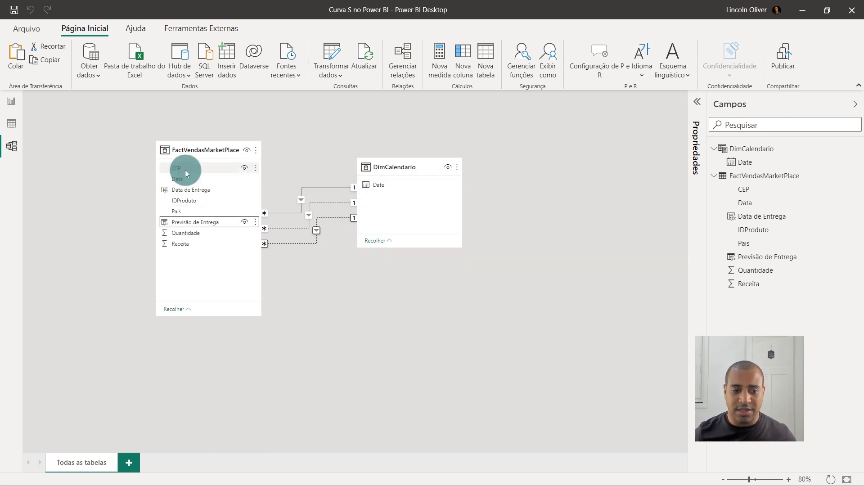
pyautogui.moveTo(201, 190); pyautogui.dragTo(395, 191)
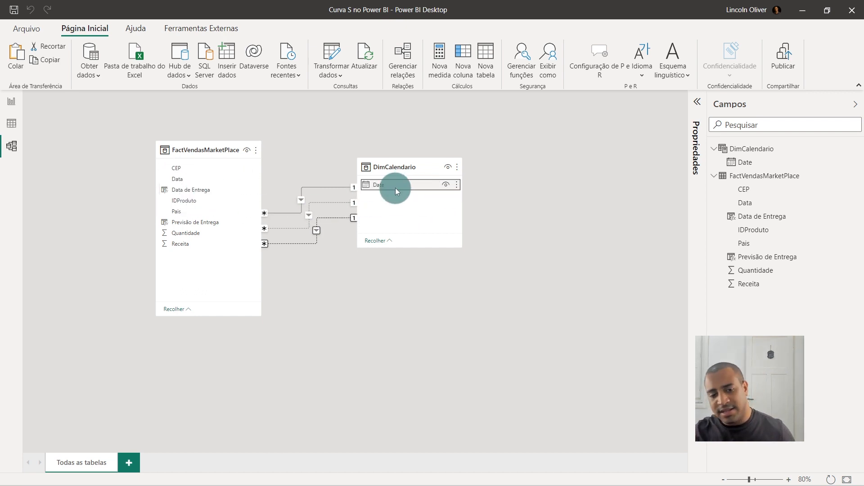
# - Reposition DimCalendario beside FactVendasMarketPlace in the data model and examine the three relationship lines between them
pyautogui.moveTo(397, 173); pyautogui.dragTo(437, 204)
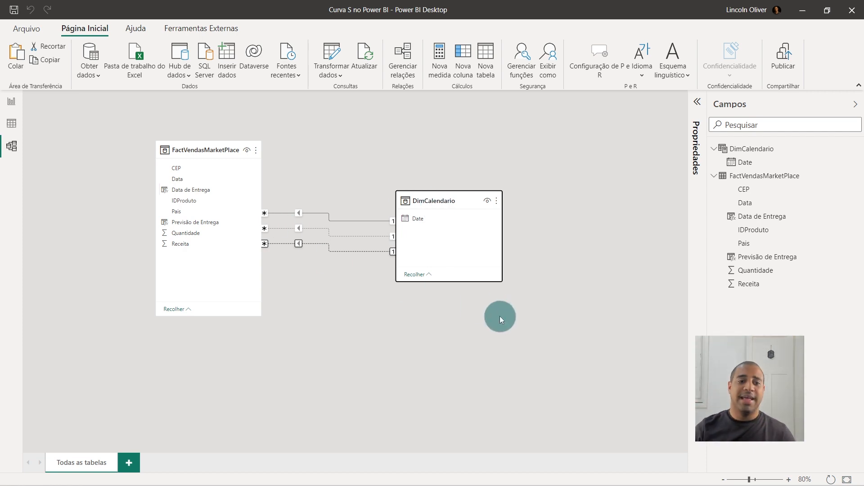
pyautogui.click(14, 99)
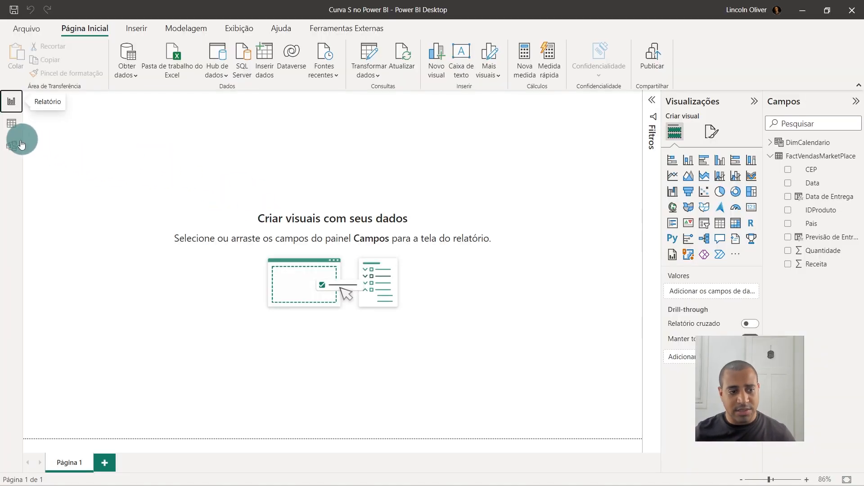
pyautogui.click(17, 145)
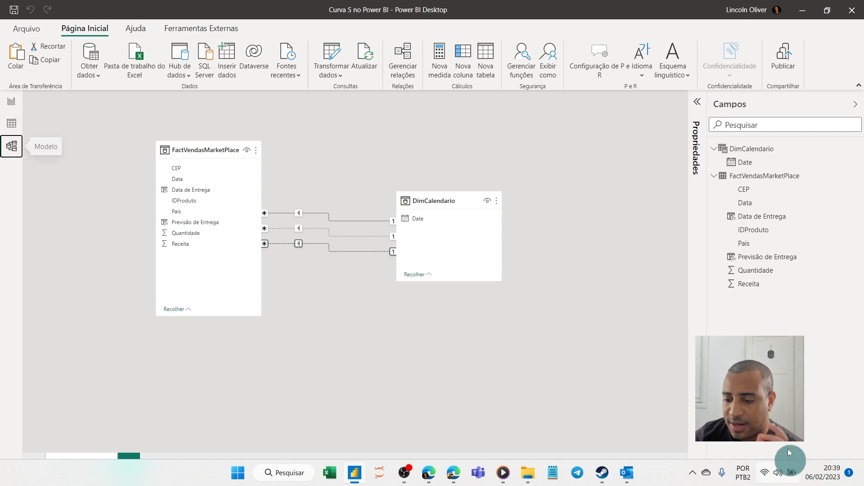
pyautogui.click(789, 480)
pyautogui.click(790, 479)
pyautogui.click(790, 479)
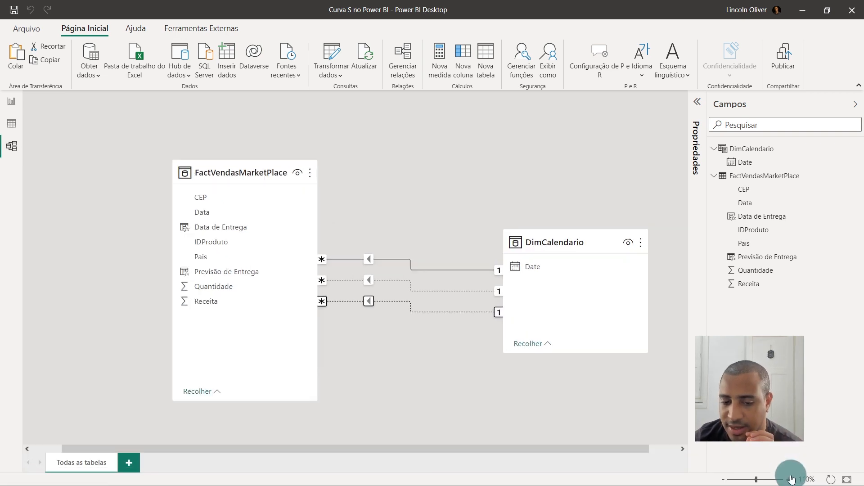
pyautogui.moveTo(587, 242); pyautogui.dragTo(582, 213)
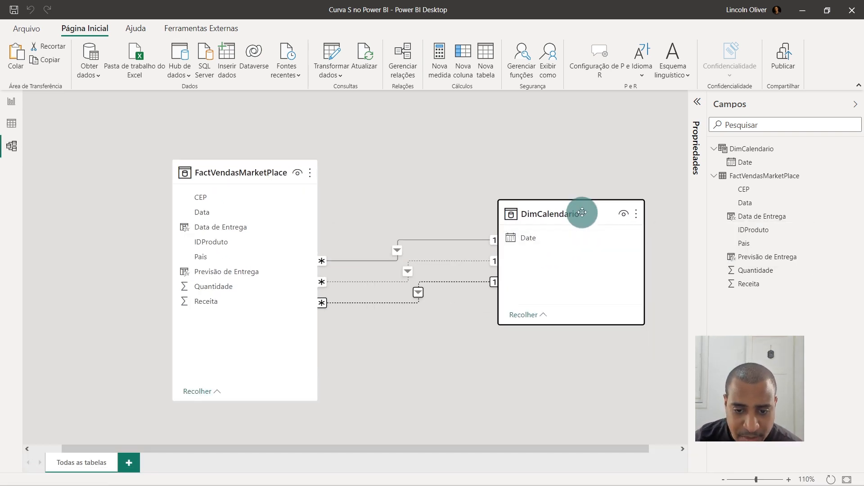
pyautogui.click(478, 239)
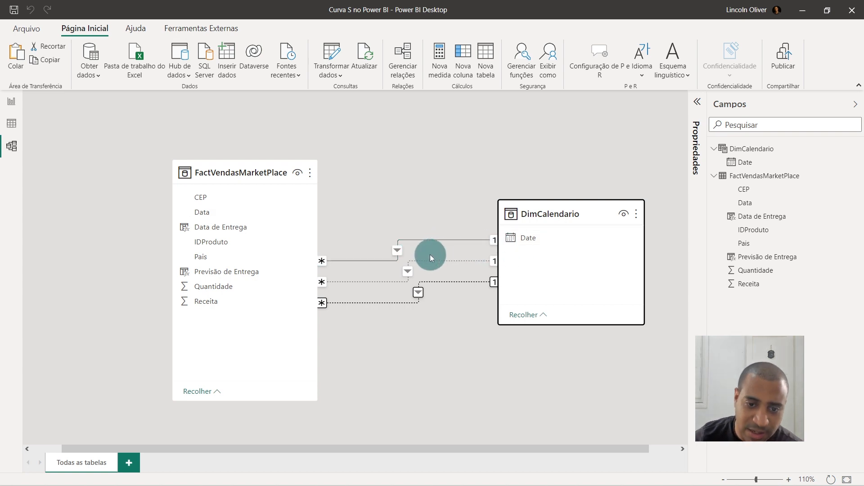
pyautogui.click(530, 247)
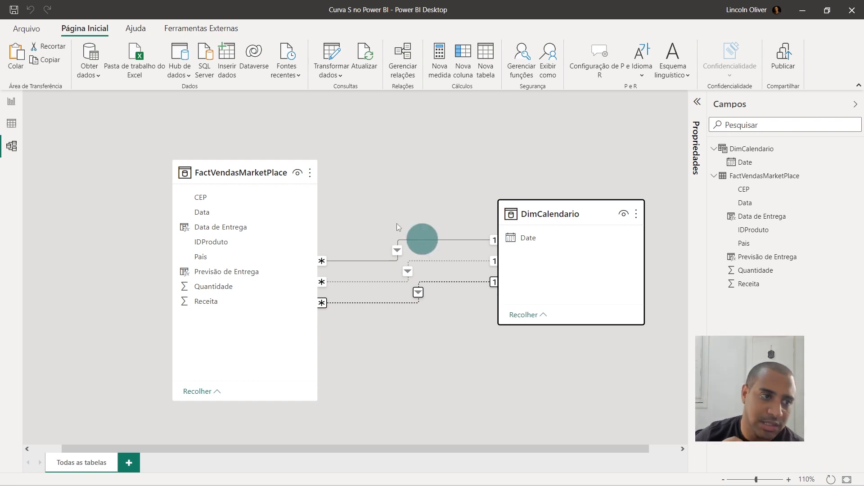
# - Add a clustered column chart of Receita by DimCalendario's Date to the report page, then widen and reposition it
pyautogui.click(11, 101)
pyautogui.moveTo(806, 156); pyautogui.dragTo(370, 188)
pyautogui.moveTo(810, 278); pyautogui.dragTo(702, 337)
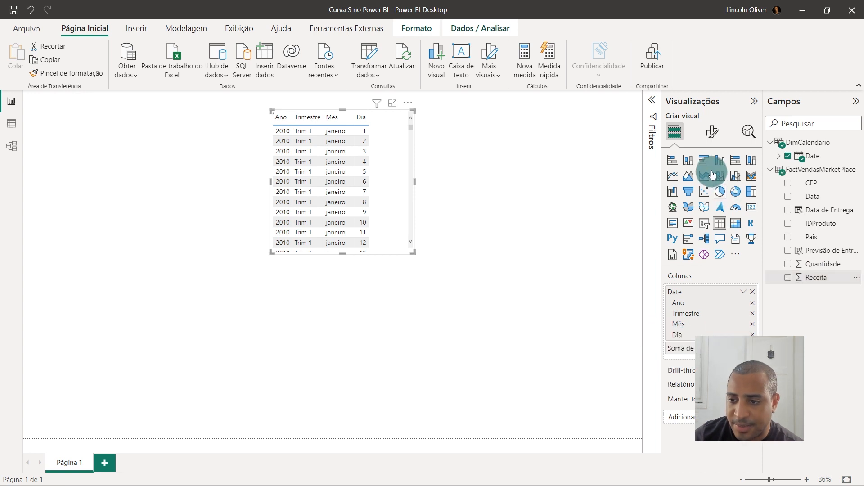
pyautogui.click(720, 160)
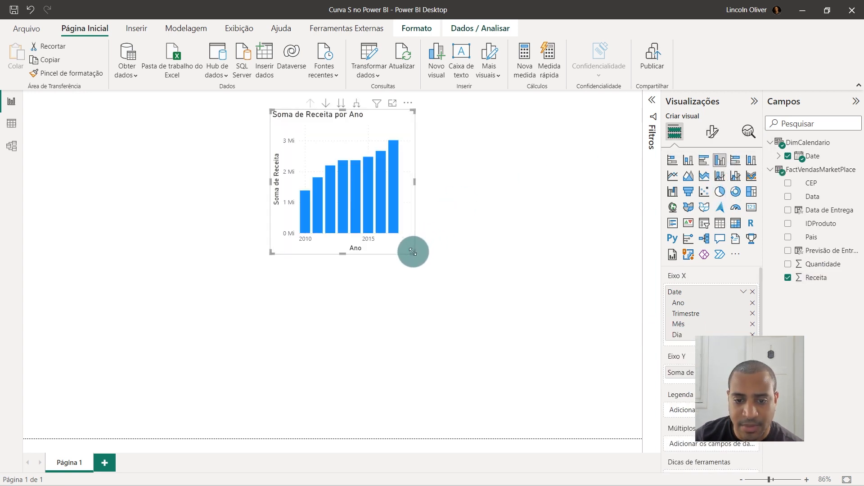
pyautogui.moveTo(413, 252); pyautogui.dragTo(671, 261)
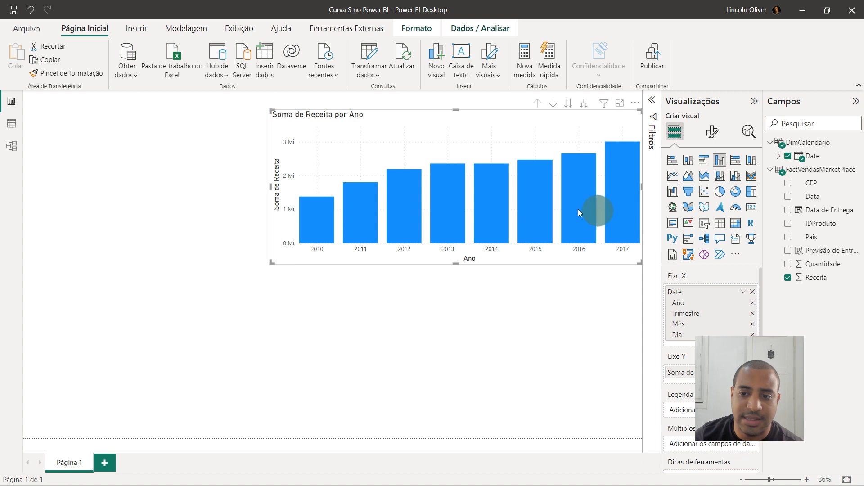
pyautogui.moveTo(466, 158); pyautogui.dragTo(417, 153)
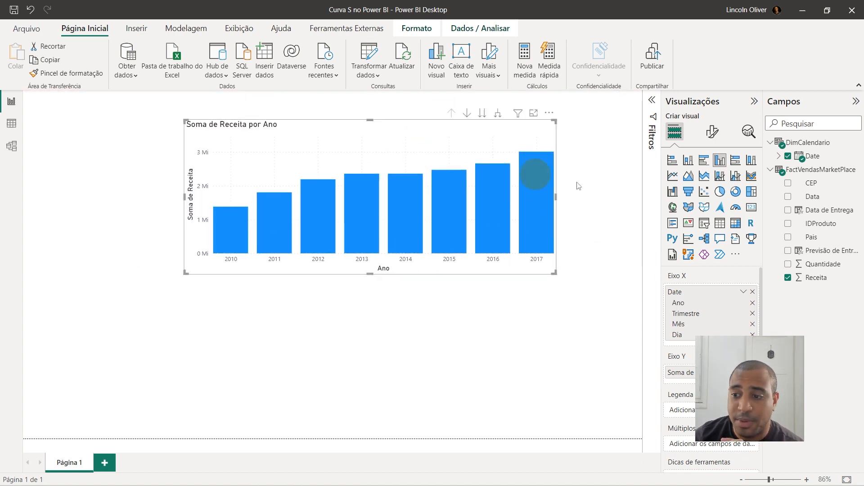
# - Review the Data, Data de Entrega, Previsão de Entrega and calendar Date fields against the revenue chart's yearly columns
pyautogui.click(819, 199)
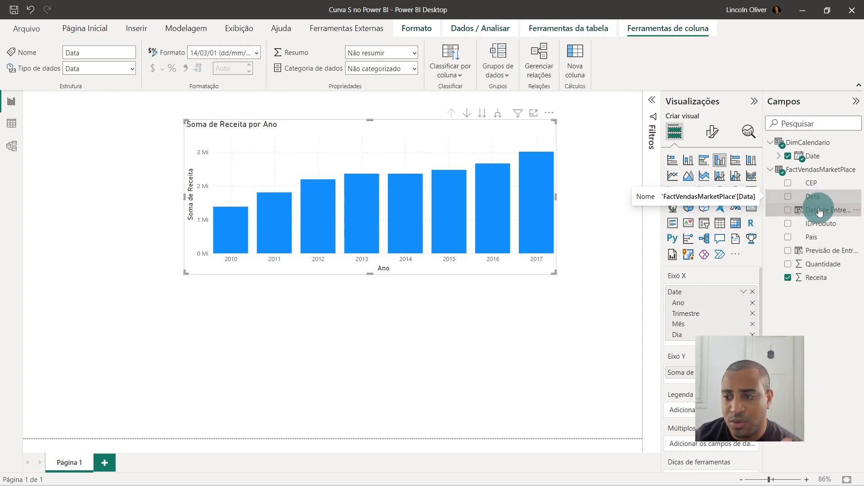
pyautogui.click(817, 210)
pyautogui.click(814, 250)
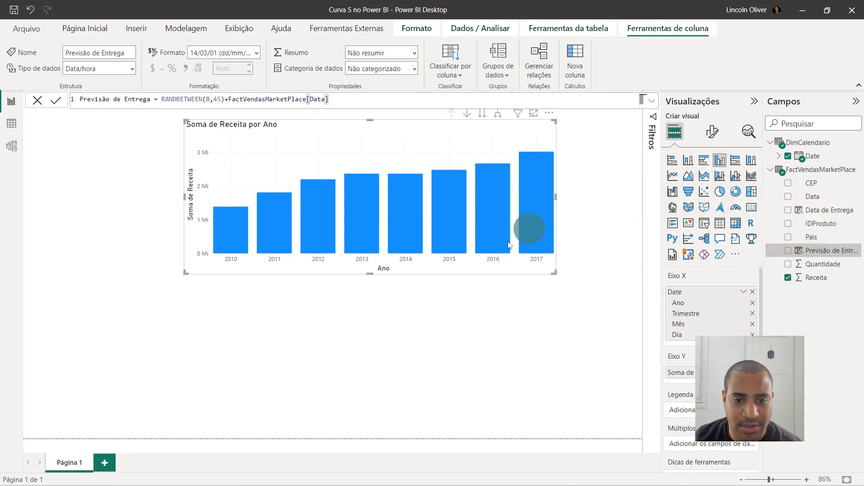
pyautogui.moveTo(523, 207)
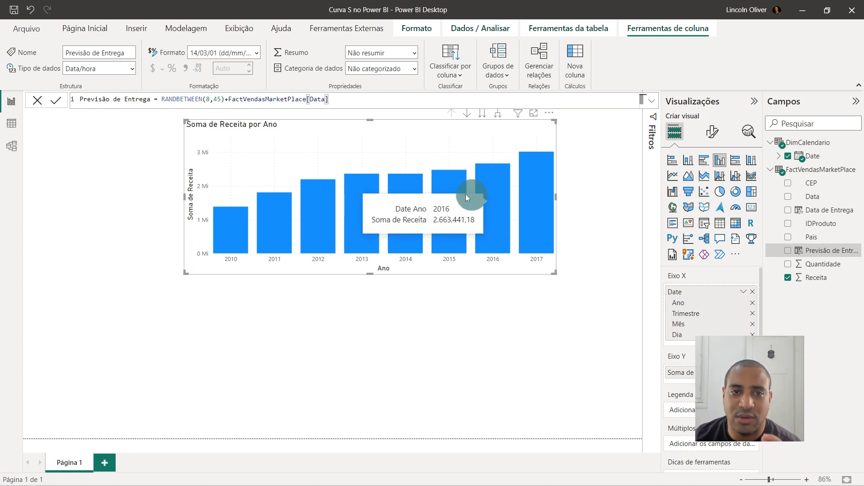
pyautogui.click(811, 157)
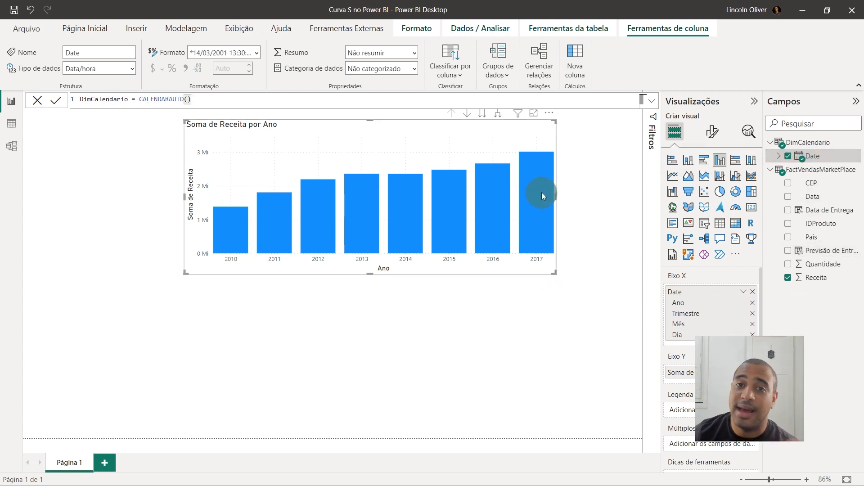
pyautogui.moveTo(537, 196)
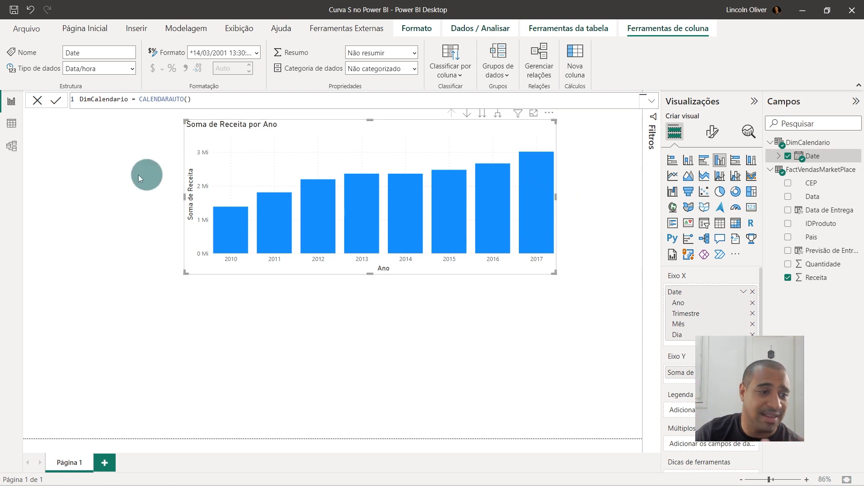
# - Compare the active and inactive date relationships in the data model with the revenue-by-year chart
pyautogui.click(12, 146)
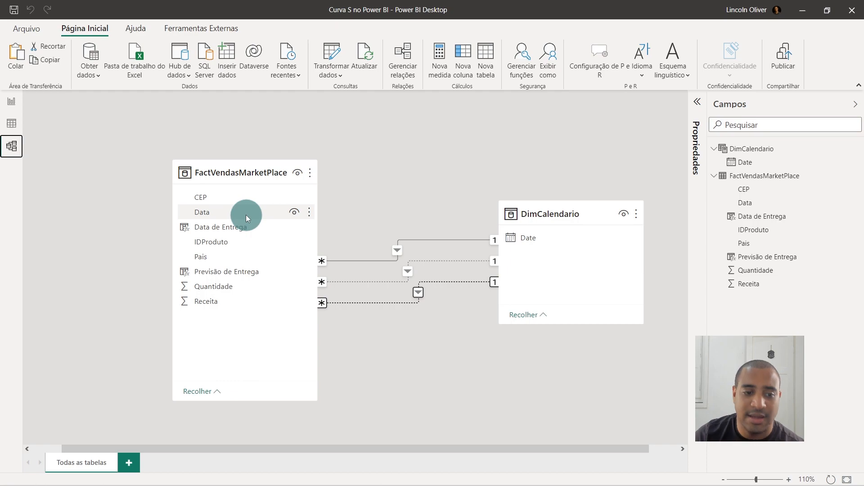
pyautogui.click(15, 101)
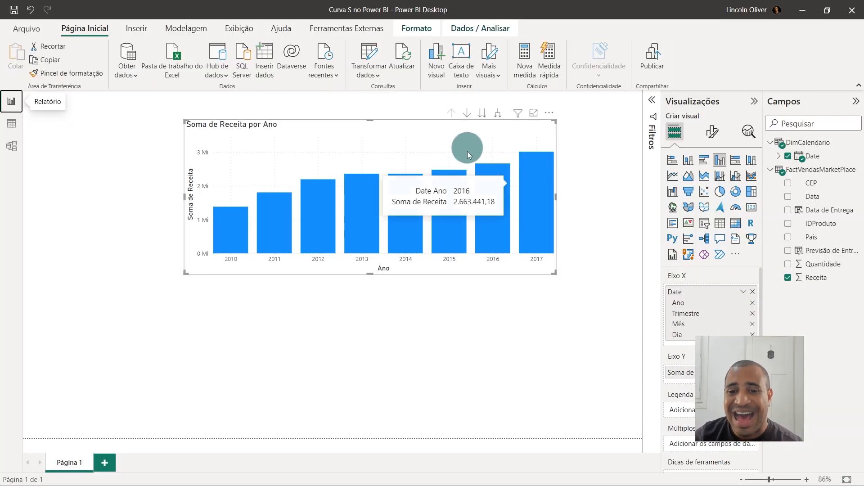
pyautogui.moveTo(469, 146); pyautogui.dragTo(495, 144)
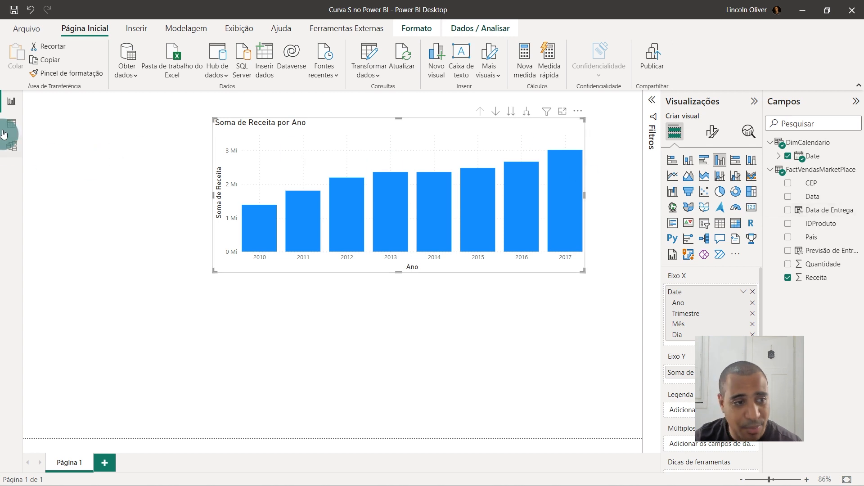
pyautogui.click(11, 149)
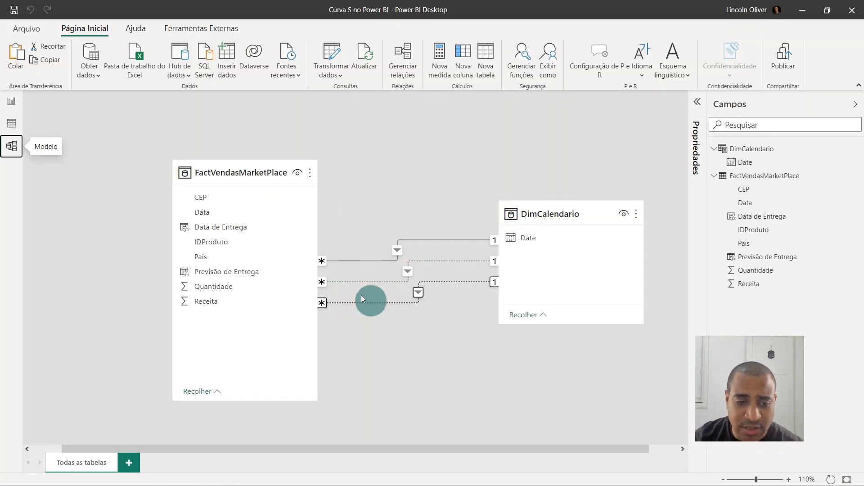
pyautogui.click(21, 105)
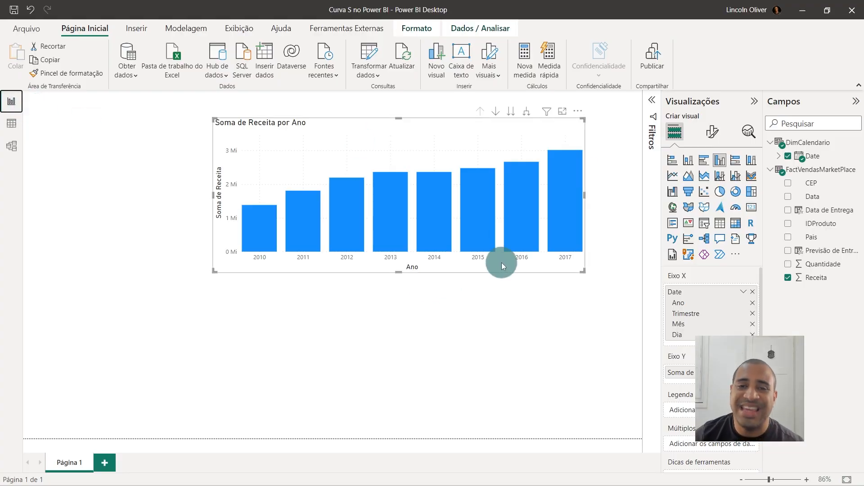
pyautogui.moveTo(524, 243)
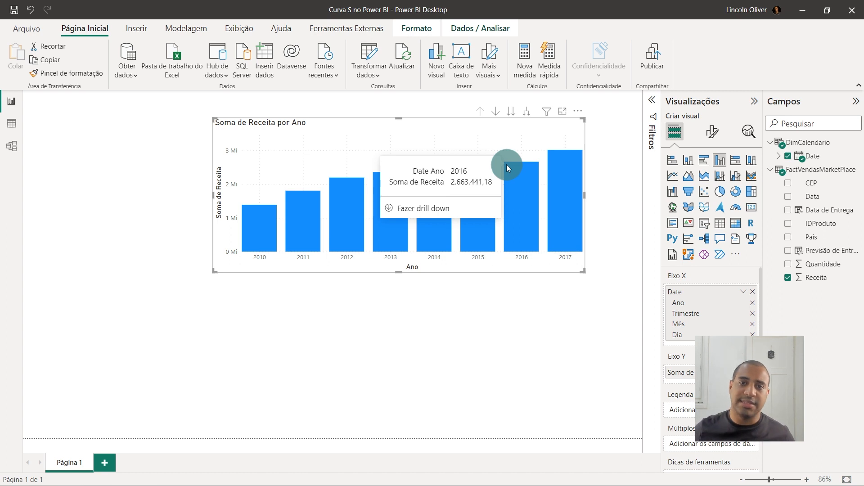
# - Add a wide table visual below the revenue chart and fill it with DimCalendario's Date hierarchy
pyautogui.click(431, 384)
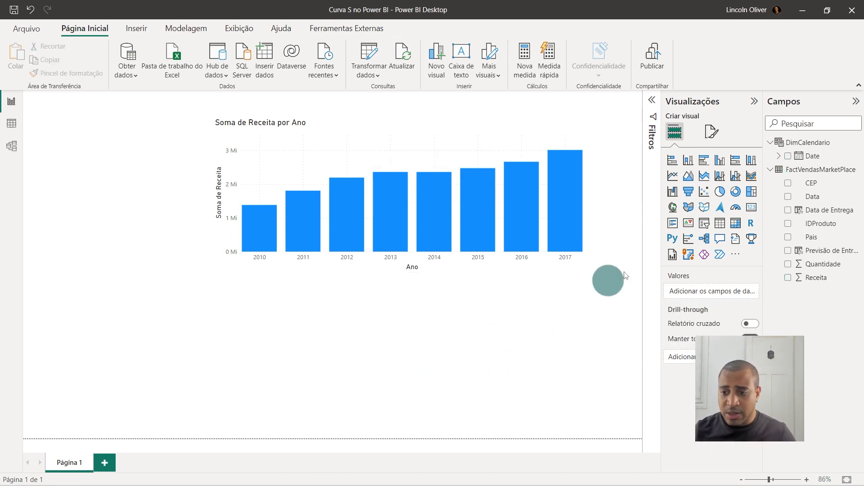
pyautogui.click(720, 223)
pyautogui.moveTo(134, 378); pyautogui.dragTo(333, 373)
pyautogui.moveTo(439, 430); pyautogui.dragTo(641, 436)
pyautogui.moveTo(485, 400); pyautogui.dragTo(378, 378)
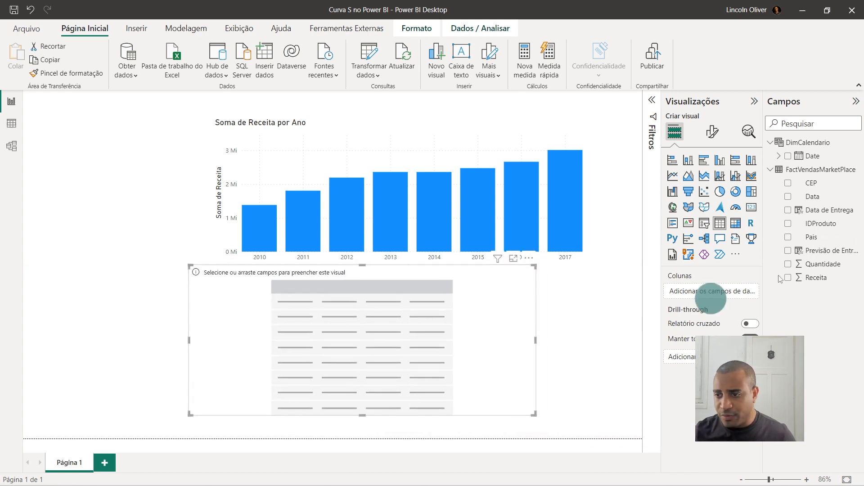
pyautogui.moveTo(806, 153); pyautogui.dragTo(704, 289)
pyautogui.moveTo(409, 332); pyautogui.dragTo(446, 350)
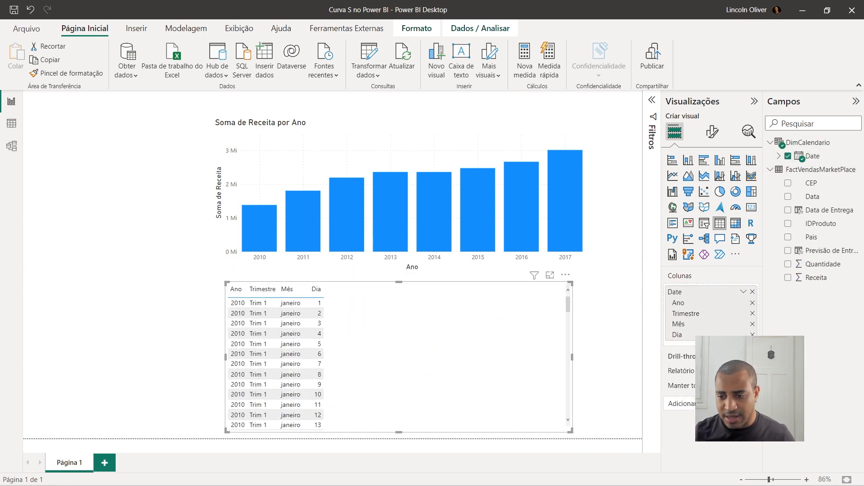
# - Remove Trimestre and Dia from the table visual's date hierarchy, and move the revenue chart up to separate the two visuals
pyautogui.click(754, 314)
pyautogui.click(752, 324)
pyautogui.moveTo(445, 341); pyautogui.dragTo(380, 355)
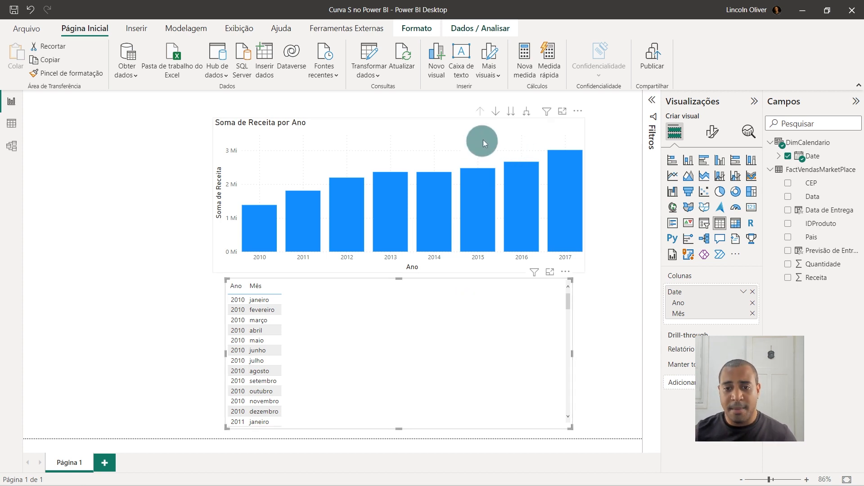
pyautogui.moveTo(483, 140); pyautogui.dragTo(493, 118)
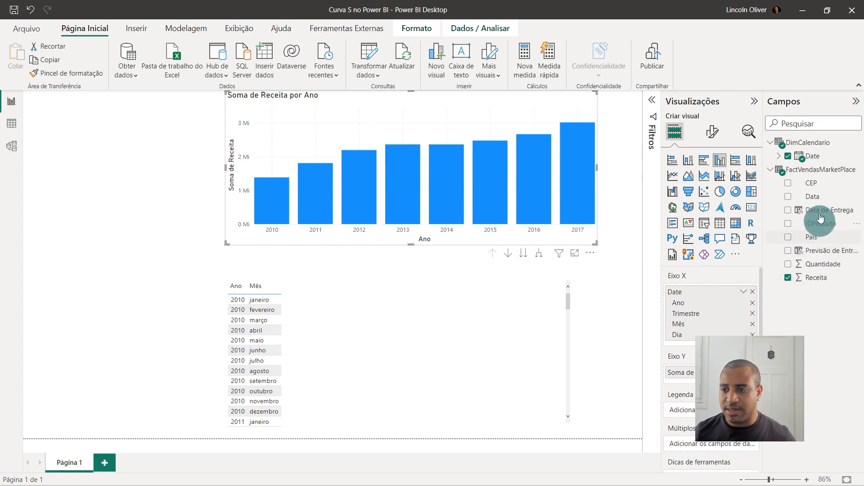
# - Create a measure in FactVendasMarketPlace named Soma de Quantidate por Data de Pedido
pyautogui.click(830, 169)
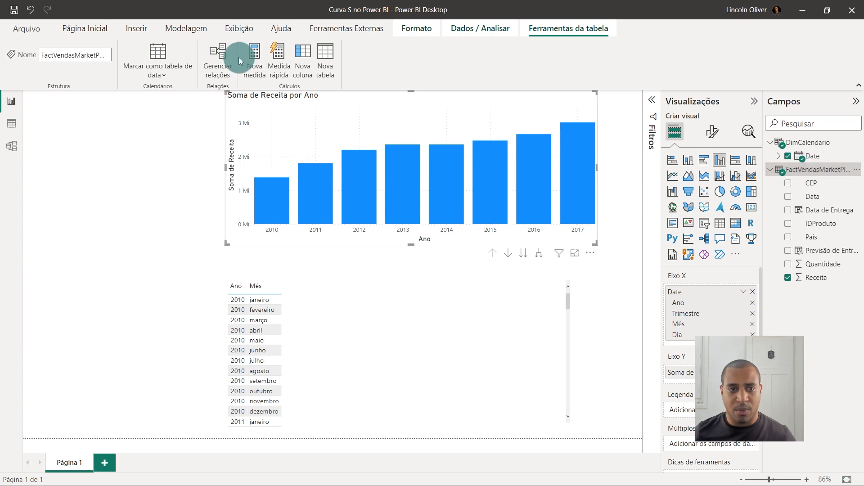
pyautogui.click(254, 60)
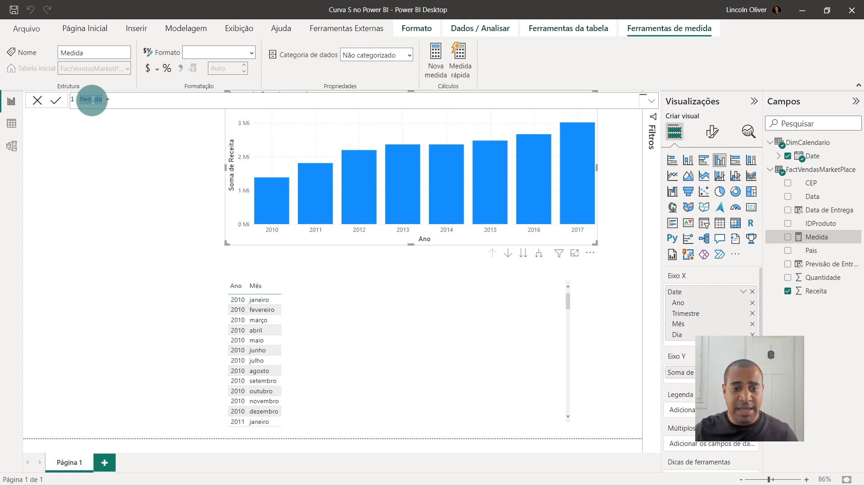
pyautogui.moveTo(371, 202)
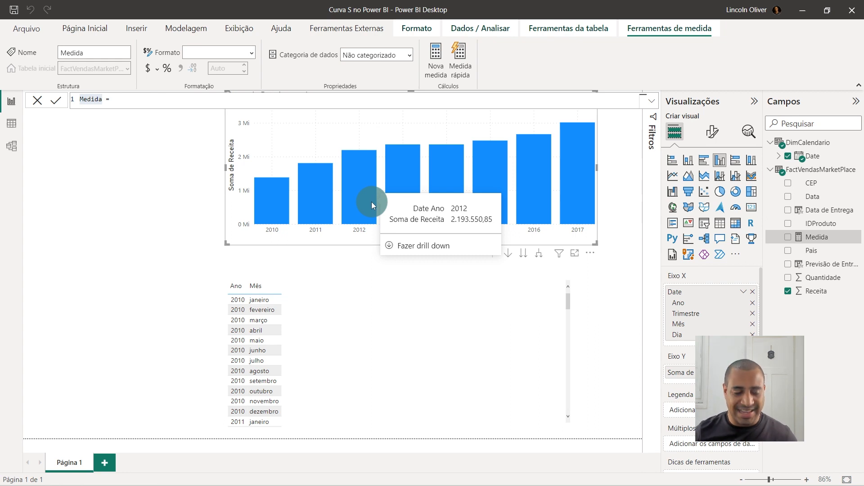
pyautogui.doubleClick(88, 99)
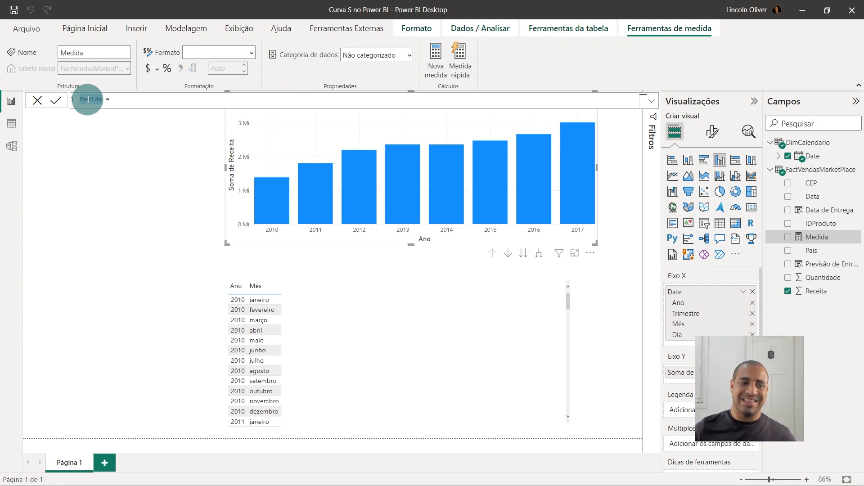
pyautogui.write('sOMA')
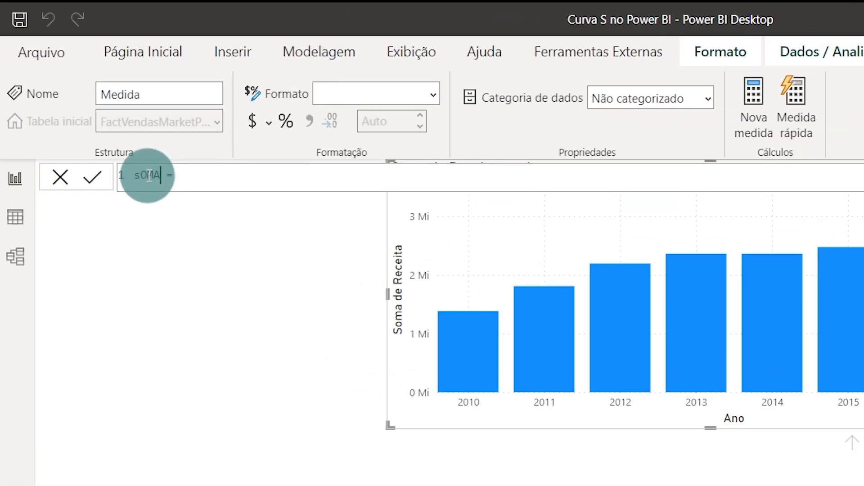
pyautogui.press('BackSpace')
pyautogui.press('BackSpace')
pyautogui.press('BackSpace')
pyautogui.press('BackSpace')
pyautogui.write('Soma de Quantit')
pyautogui.write('ade por Data de Pedido')
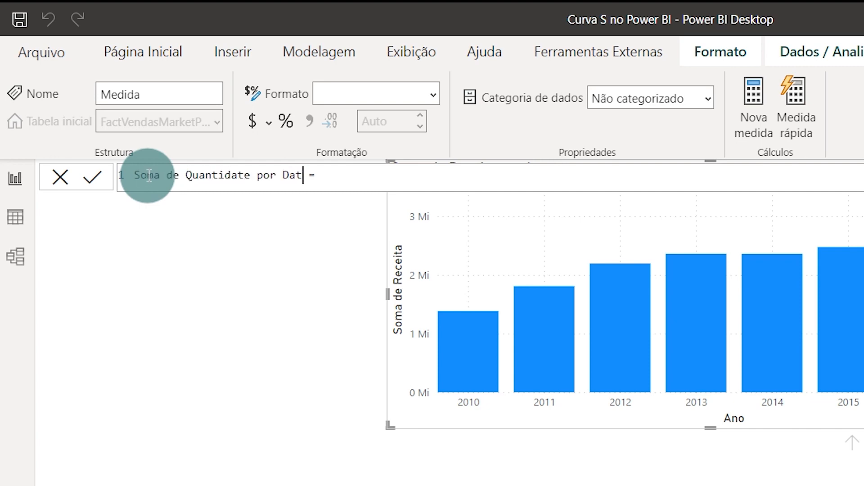
# - Start the order-date measure's formula with CALCULATE over the SUM of FactVendasMarketPlace[Quantidade]
pyautogui.press('End')
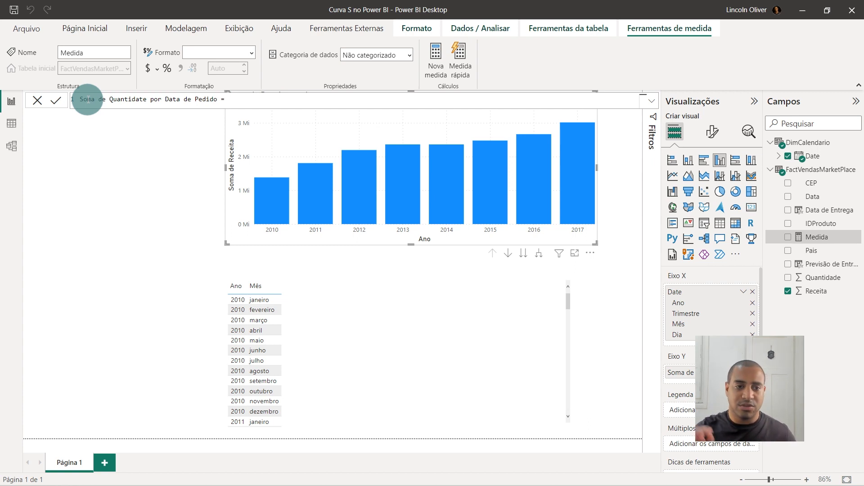
pyautogui.write('CALCULATE(')
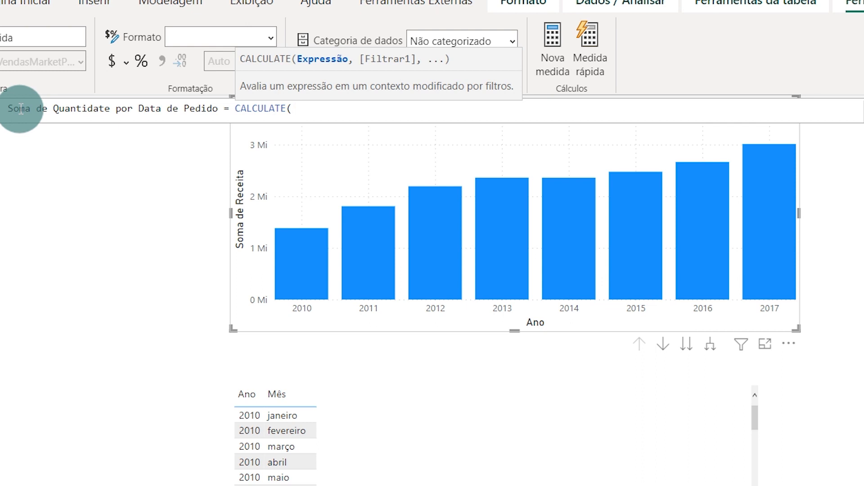
pyautogui.write('sum(')
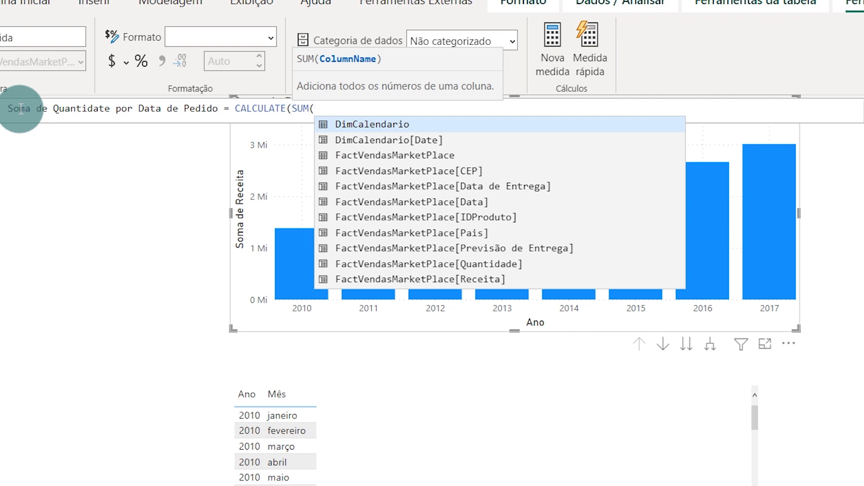
pyautogui.write('q')
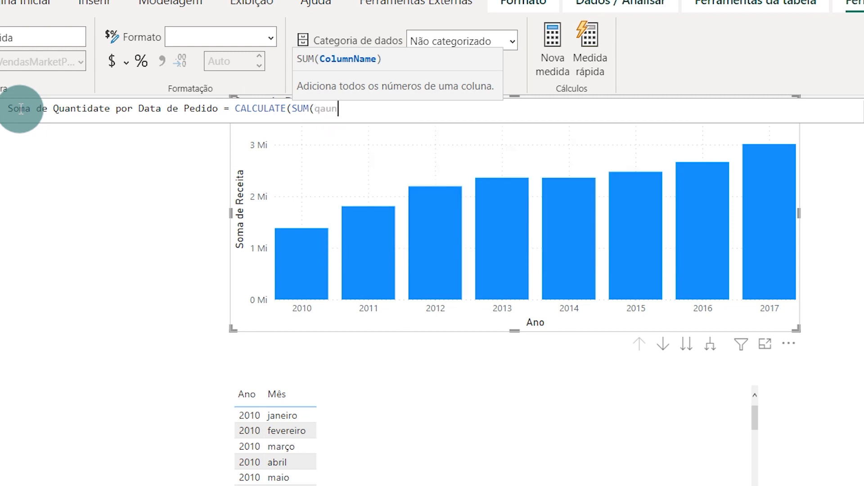
pyautogui.press('Tab')
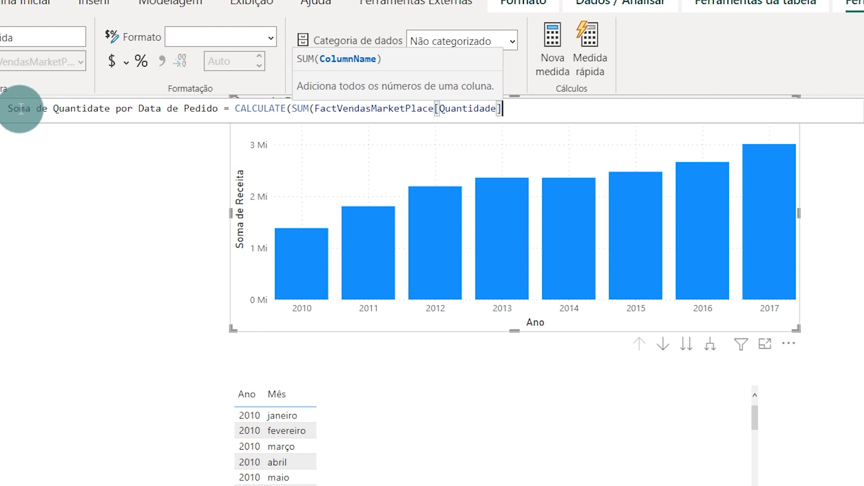
pyautogui.write(')')
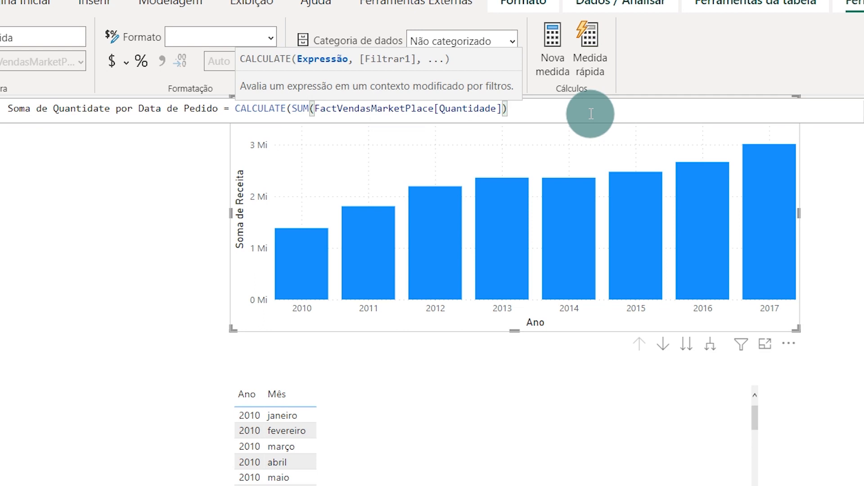
# - Complete the formula with a USERELATIONSHIP filter between DimCalendario[Date] and FactVendasMarketPlace[Data], and commit the measure
pyautogui.write(',')
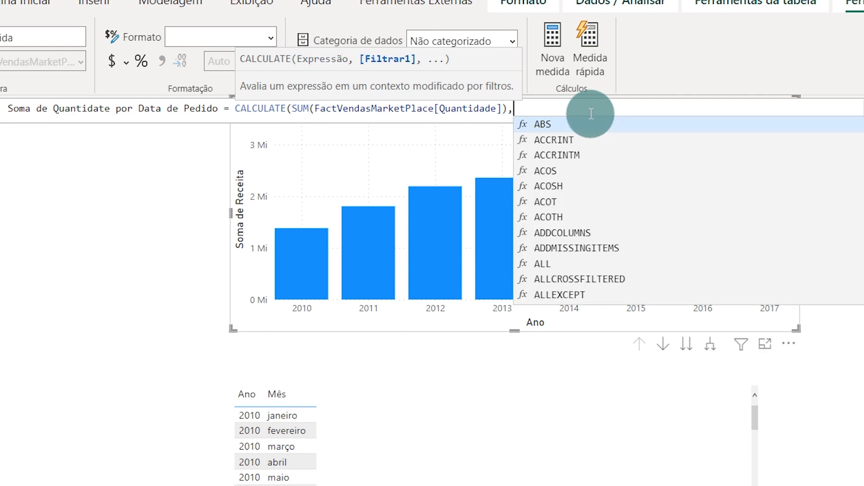
pyautogui.write('use')
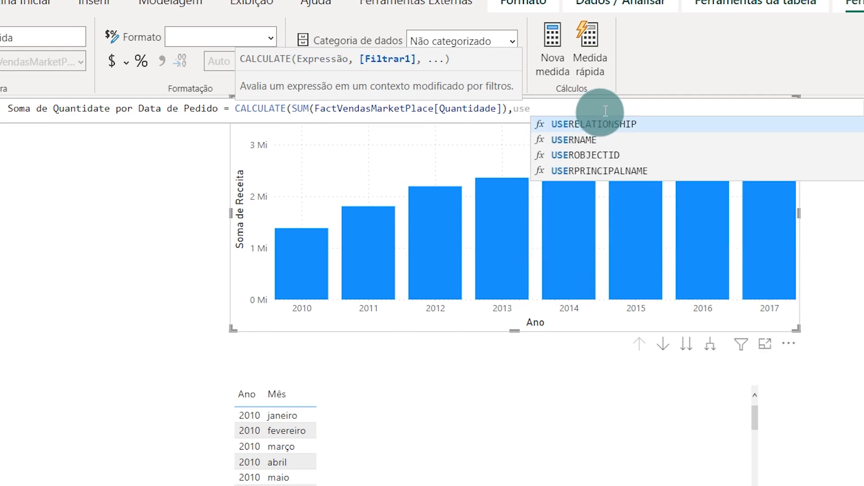
pyautogui.click(610, 120)
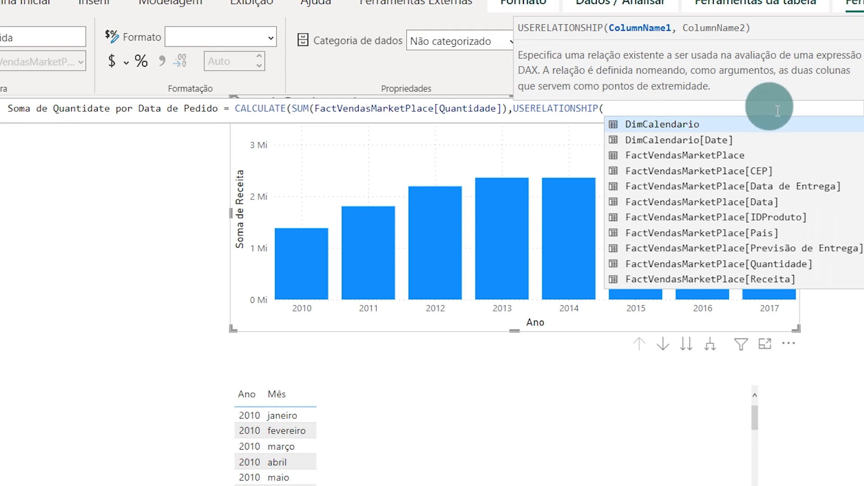
pyautogui.click(714, 140)
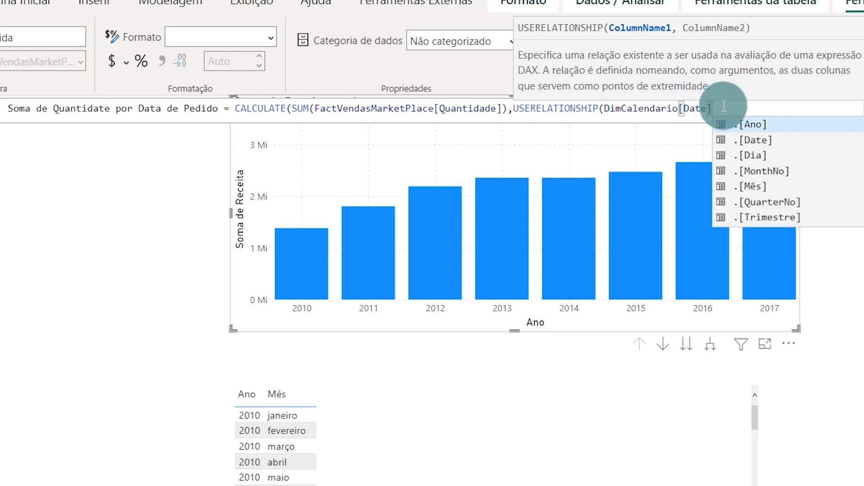
pyautogui.write(',')
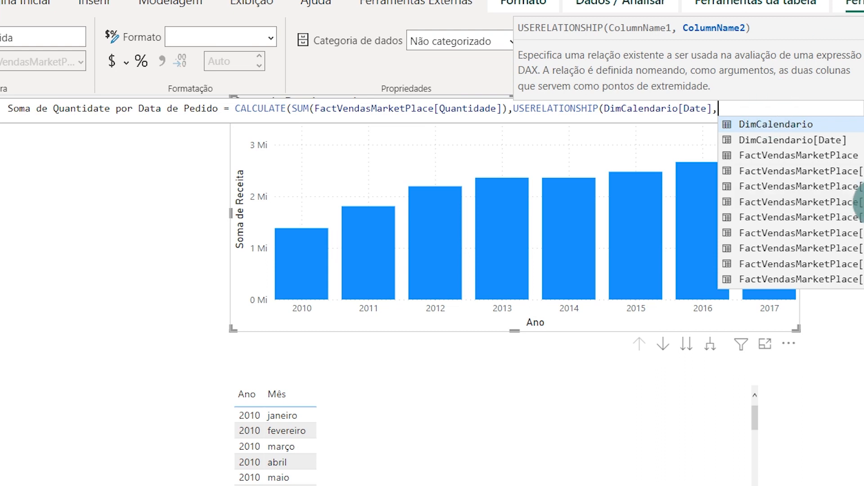
pyautogui.click(806, 187)
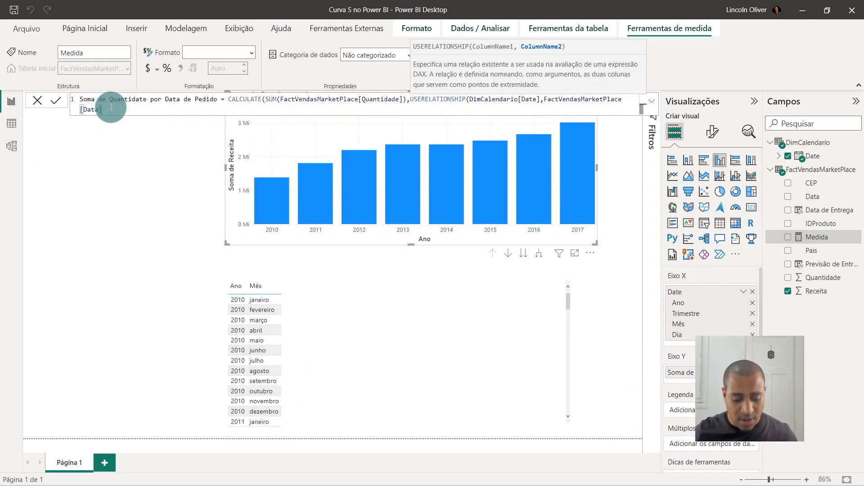
pyautogui.write(')')
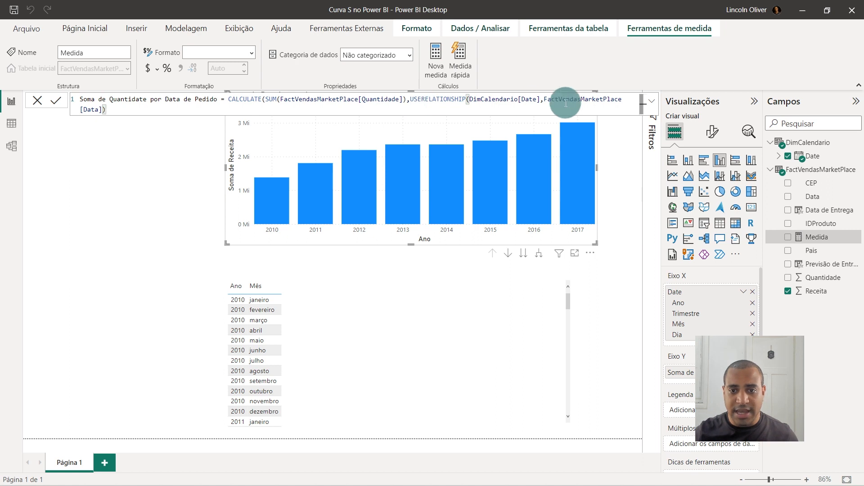
pyautogui.write(')')
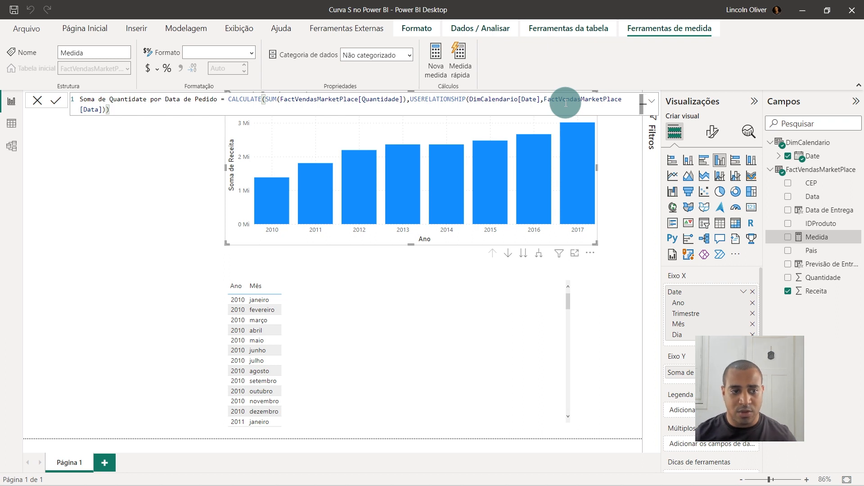
pyautogui.press('Return')
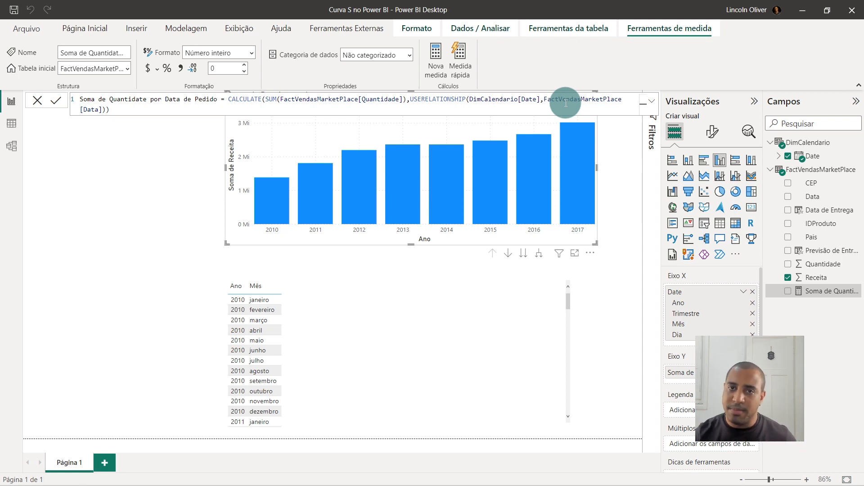
# - Correct the measure's name to Soma de Quantidade por Data de Pedido
pyautogui.click(196, 111)
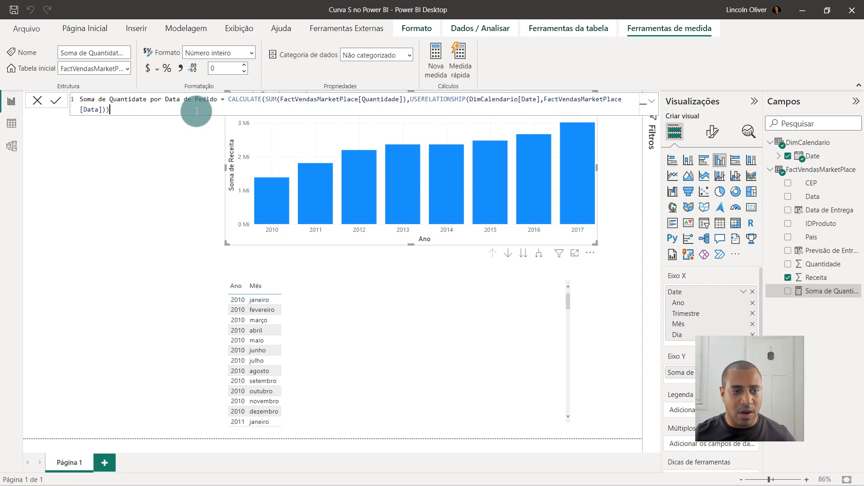
pyautogui.hotkey('ctrl', 'a')
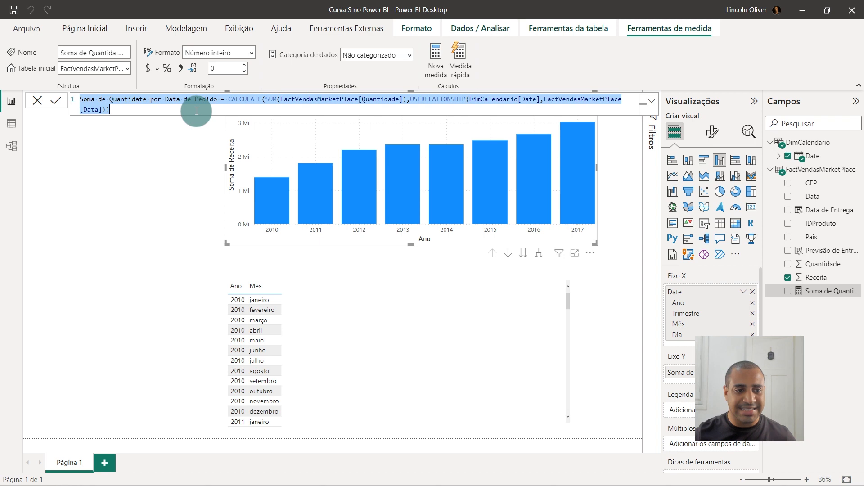
pyautogui.click(136, 97)
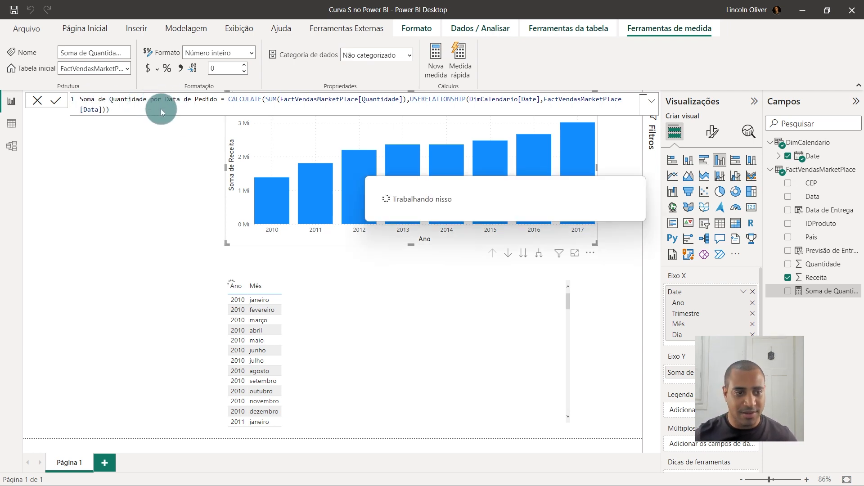
# - Copy the whole order-date formula into a new measure in FactVendasMarketPlace
pyautogui.hotkey('ctrl', 'a')
pyautogui.hotkey('ctrl', 'c')
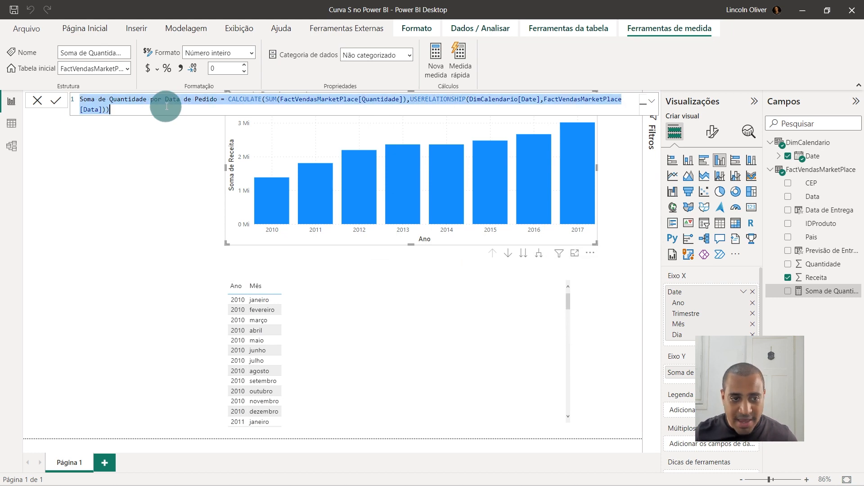
pyautogui.click(793, 170)
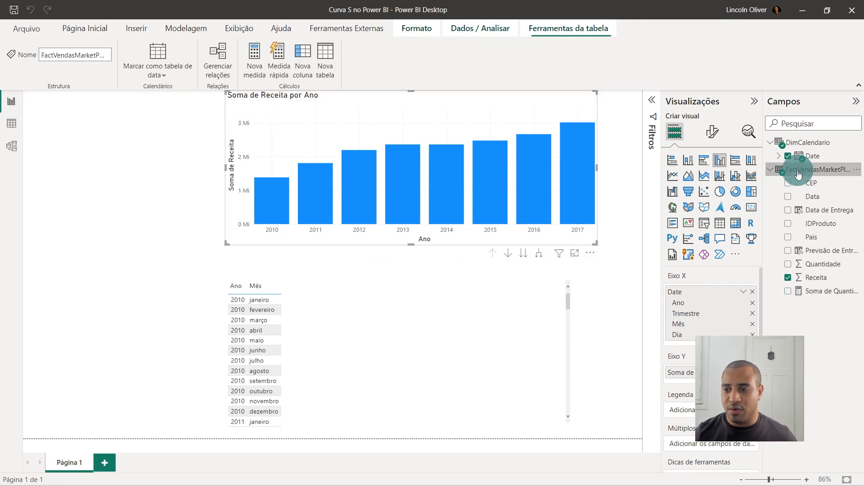
pyautogui.click(264, 82)
pyautogui.hotkey('ctrl', 'v')
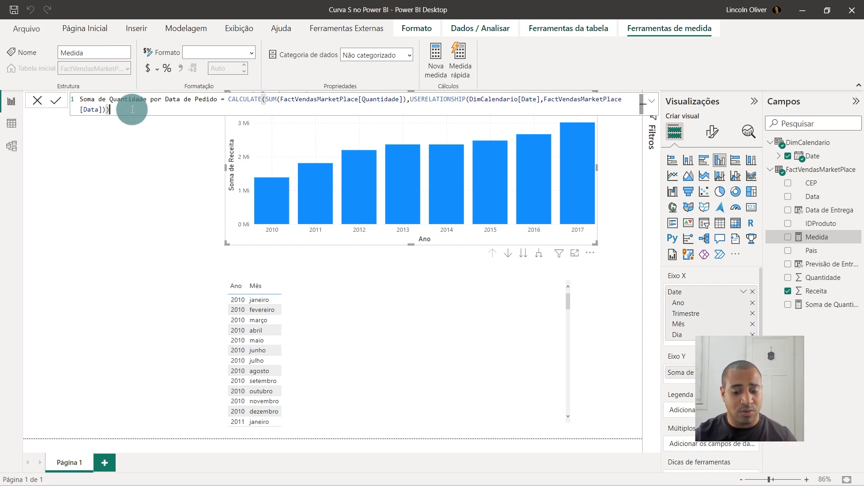
# - Replace FactVendasMarketPlace[Data] with FactVendasMarketPlace[Data de Entrega] in the new measure's USERELATIONSHIP and try to commit it
pyautogui.doubleClick(91, 109)
pyautogui.doubleClick(585, 99)
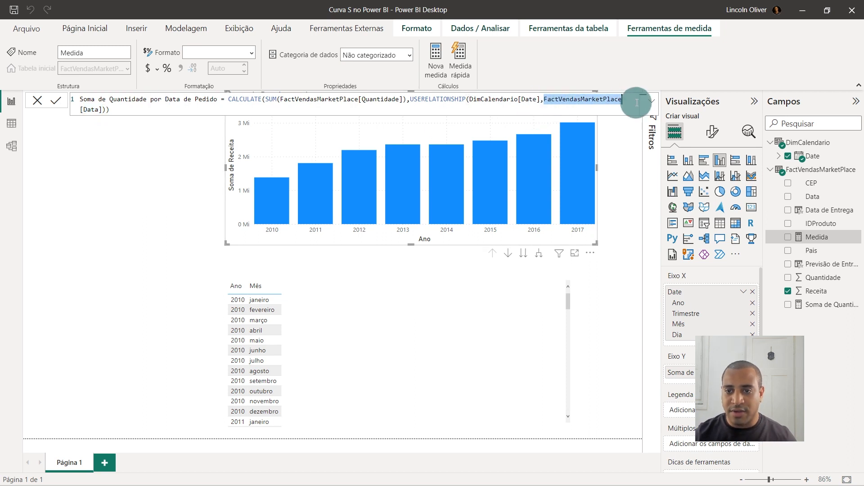
pyautogui.hotkey('shift', 'Right')
pyautogui.hotkey('shift', 'Right')
pyautogui.hotkey('shift', 'Right')
pyautogui.hotkey('shift', 'Right')
pyautogui.hotkey('shift', 'Right')
pyautogui.hotkey('shift', 'Right')
pyautogui.hotkey('shift', 'Right')
pyautogui.hotkey('shift', 'Left')
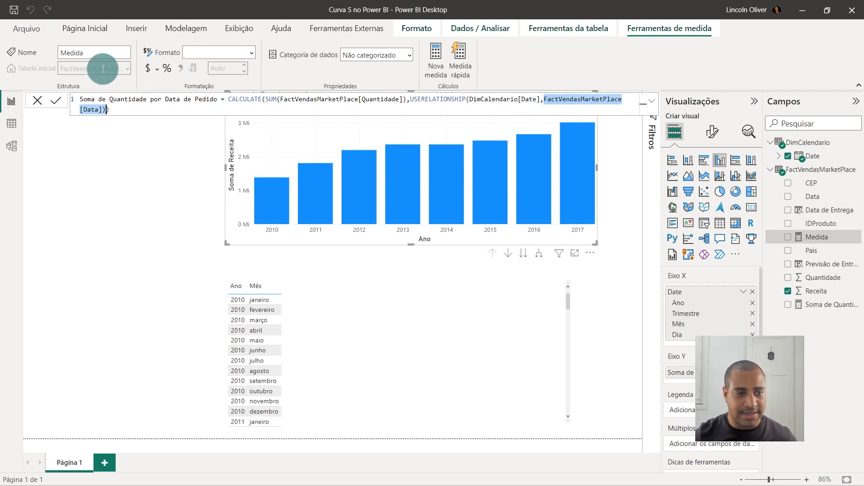
pyautogui.press('Delete')
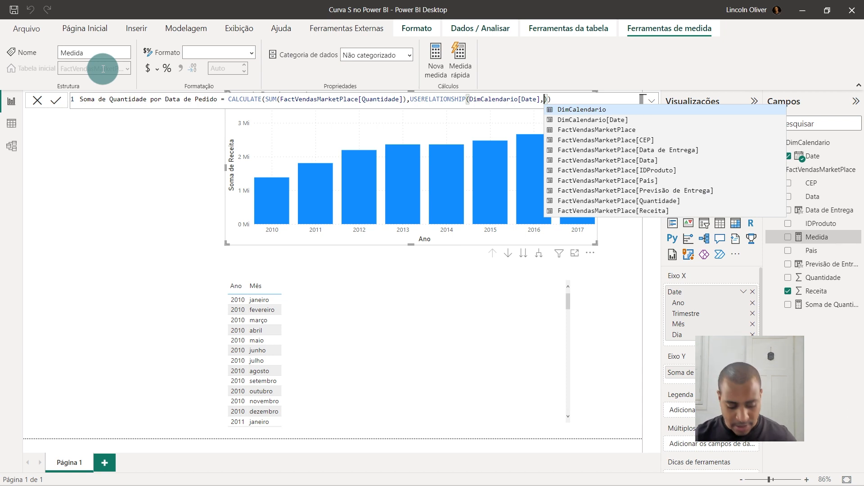
pyautogui.write('FactVendasMarketPlace[Data de Entrega]')
pyautogui.press('Up')
pyautogui.press('Tab')
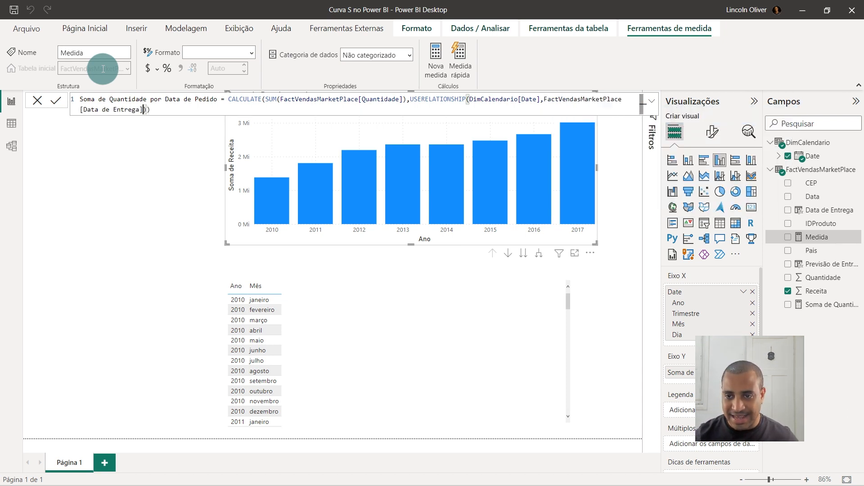
pyautogui.press('Return')
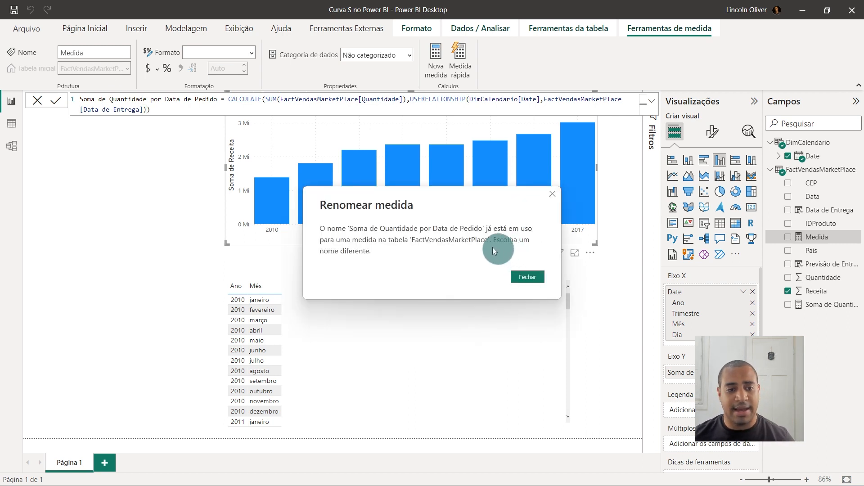
pyautogui.click(522, 283)
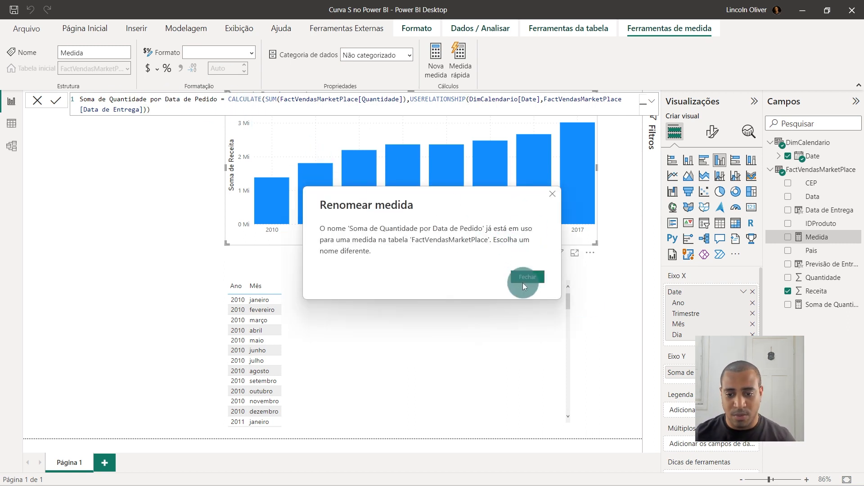
# - Rename the copied measure to Soma de Quantidade por Data da Entrega and commit it
pyautogui.doubleClick(208, 100)
pyautogui.press('Right')
pyautogui.hotkey('ctrl', 'shift', 'Left')
pyautogui.hotkey('ctrl', 'shift', 'Left')
pyautogui.hotkey('shift', 'Left')
pyautogui.hotkey('ctrl', 'shift', 'Right')
pyautogui.hotkey('shift', 'Left')
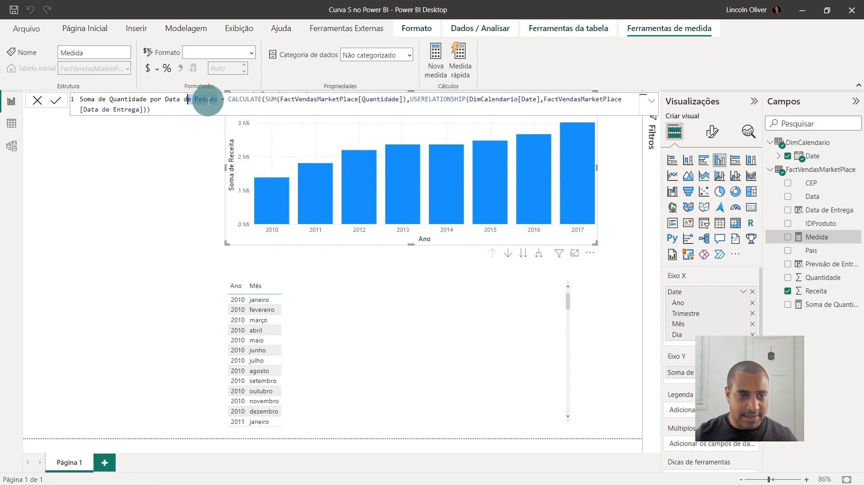
pyautogui.write('a Entrega')
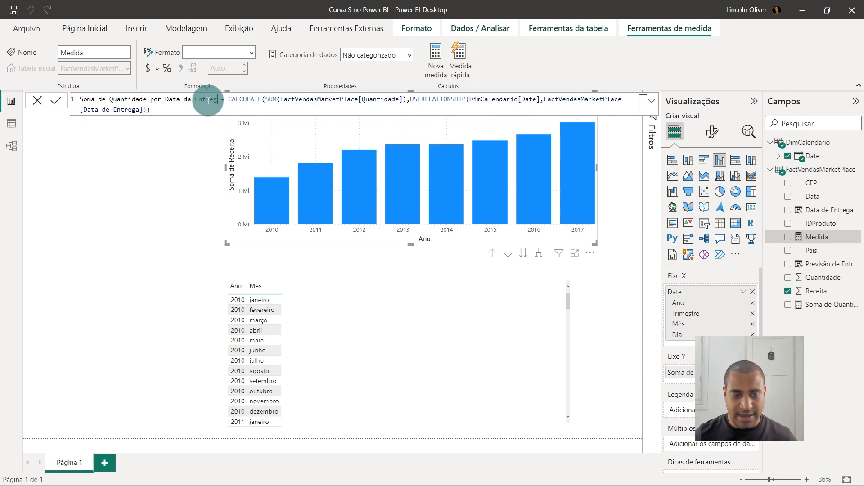
pyautogui.press('Return')
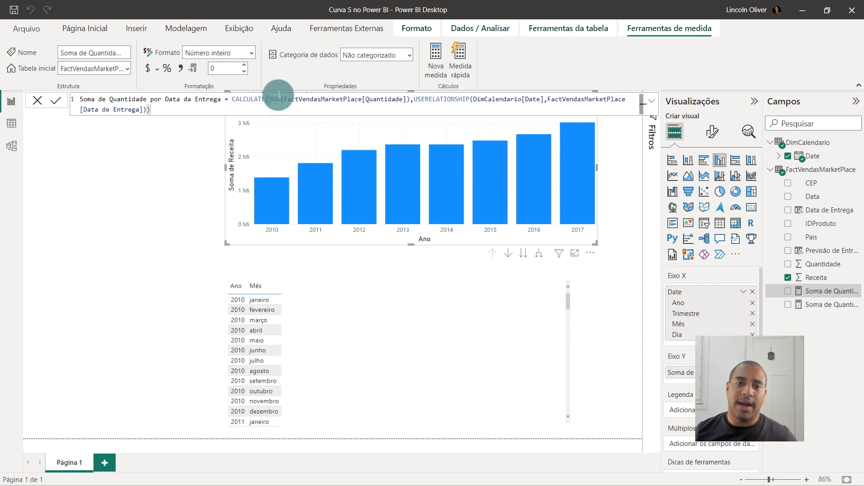
# - Copy the delivery-date formula into another new measure and name it Soma de Quantidade por Data da Previsão da Entrega
pyautogui.hotkey('ctrl', 'a')
pyautogui.hotkey('ctrl', 'c')
pyautogui.click(435, 68)
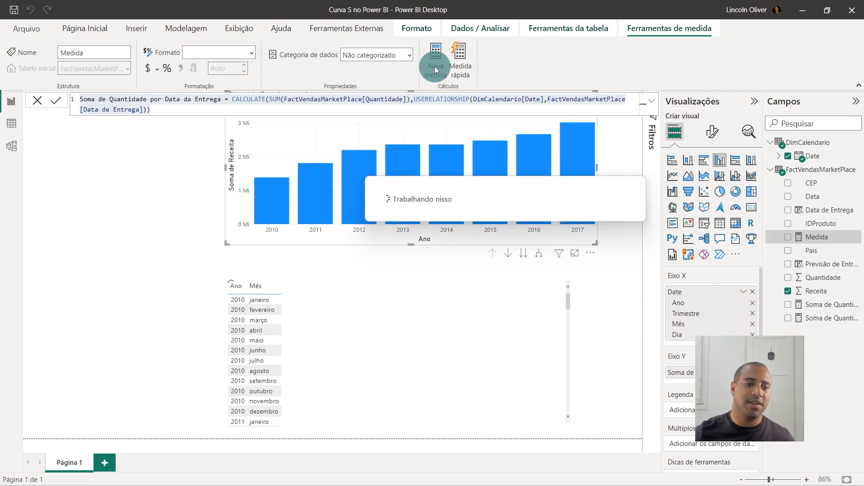
pyautogui.hotkey('ctrl', 'v')
pyautogui.doubleClick(222, 99)
pyautogui.click(222, 99)
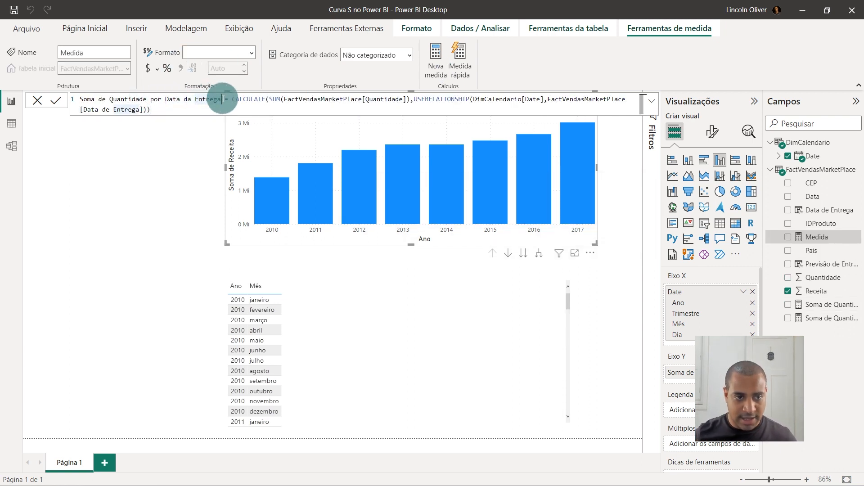
pyautogui.write('Previsão da ')
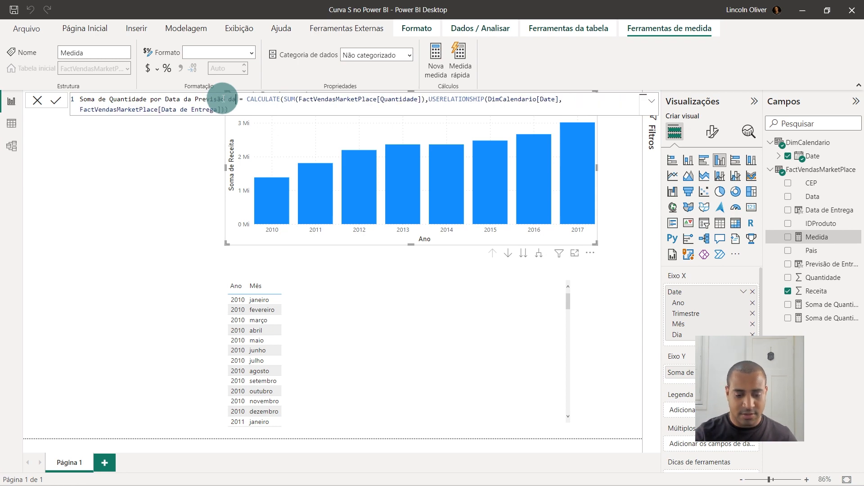
pyautogui.write('Entrega')
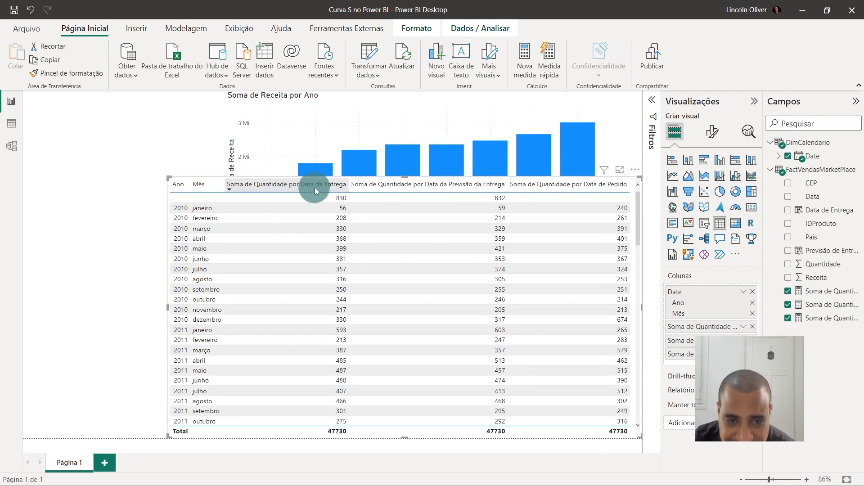
# - Move the table visual further left on the report page, keeping it at the same height
pyautogui.moveTo(331, 250); pyautogui.dragTo(266, 274)
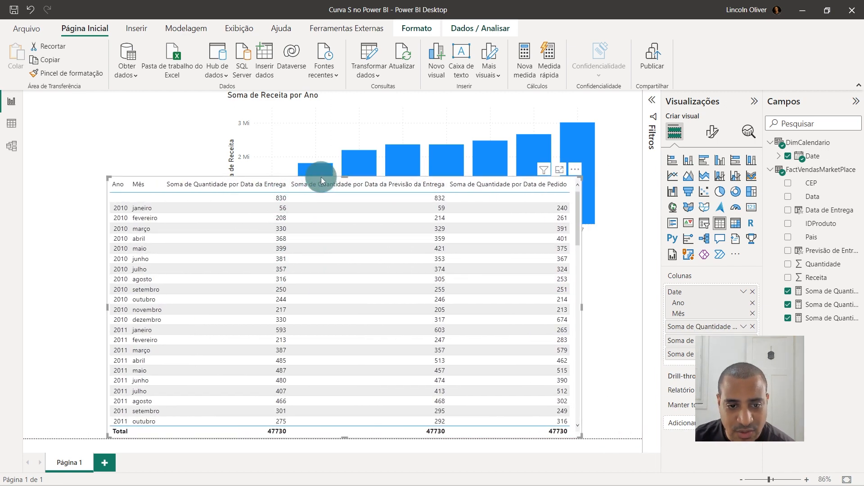
# - Lower the table visual's top edge and rename its delivery-date quantity column as Entregues
pyautogui.moveTo(344, 178); pyautogui.dragTo(340, 227)
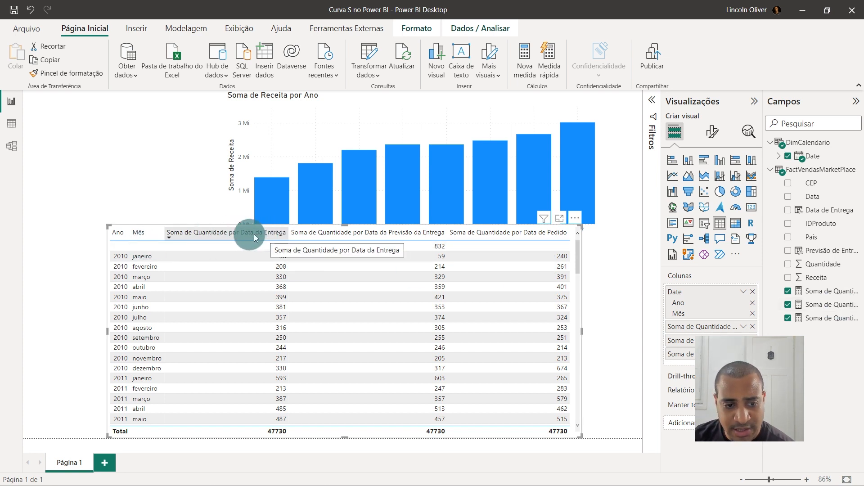
pyautogui.doubleClick(724, 327)
pyautogui.write('E')
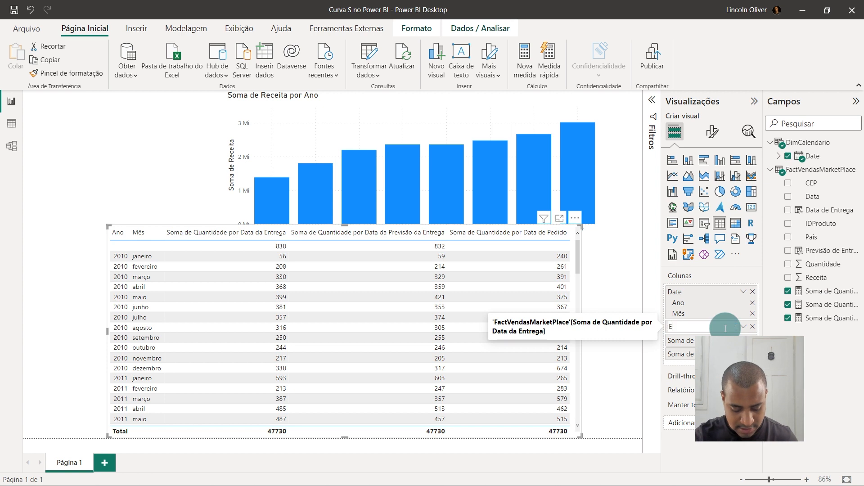
pyautogui.write('ntregues')
pyautogui.press('Return')
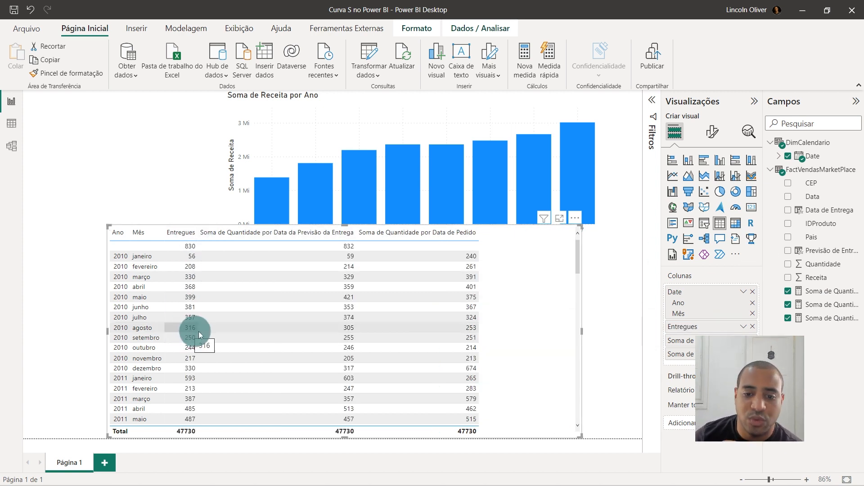
# - Rename the table's forecast-delivery quantity column as Previstos and its order-date quantity column as Solicitados
pyautogui.doubleClick(718, 340)
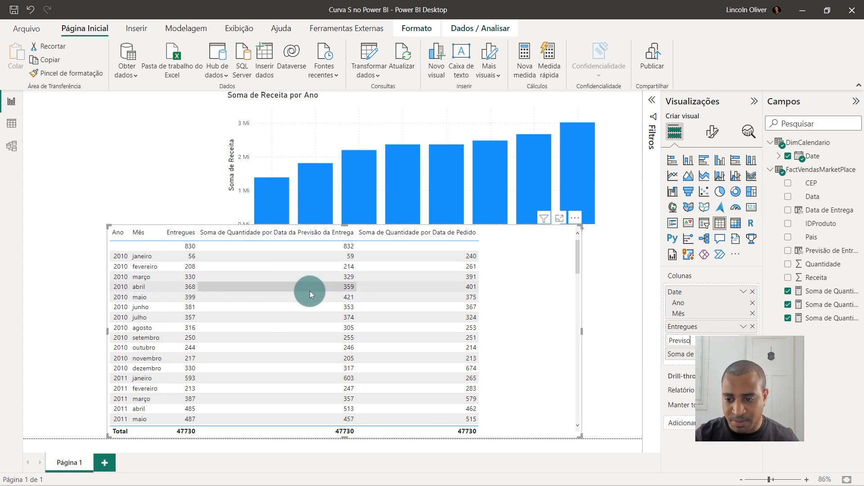
pyautogui.write('Previstos')
pyautogui.press('Return')
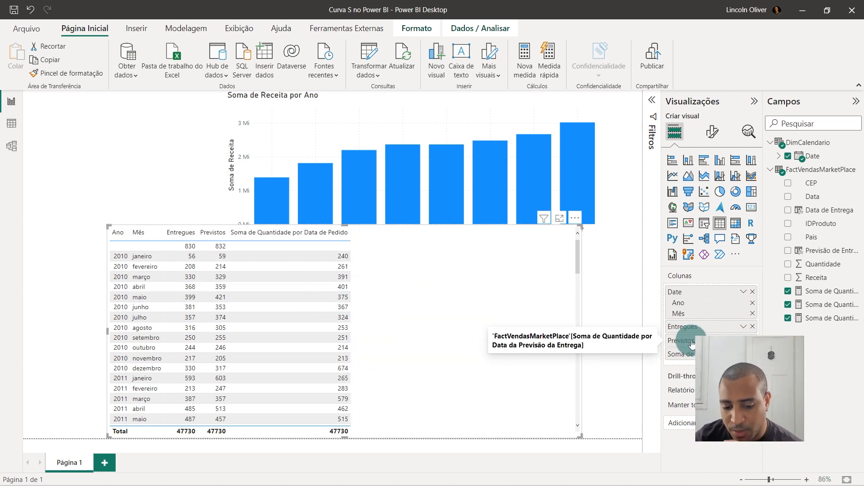
pyautogui.doubleClick(703, 354)
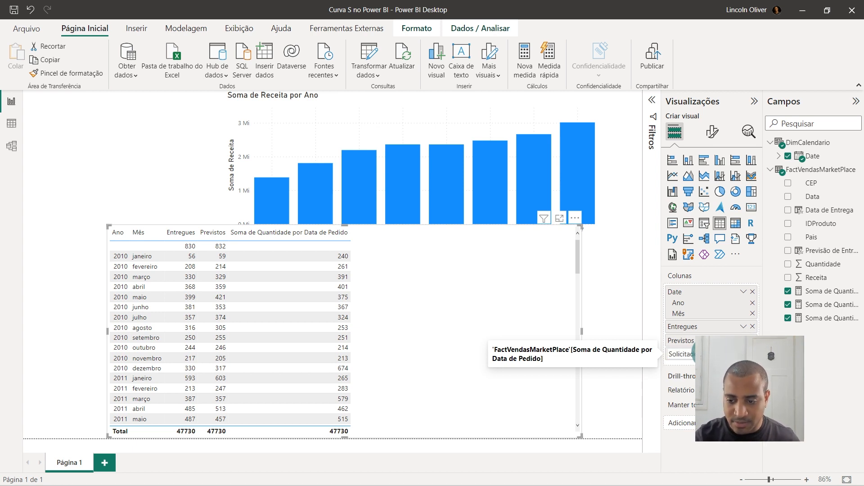
pyautogui.press('Return')
# - Enlarge the table visual upward over the revenue chart and extend it toward the page's right edge to scan its rows
pyautogui.moveTo(493, 369); pyautogui.dragTo(484, 200)
pyautogui.moveTo(577, 349); pyautogui.dragTo(631, 463)
pyautogui.scroll(-2, 311, 246)
pyautogui.scroll(-10, 311, 246)
pyautogui.scroll(15, 329, 255)
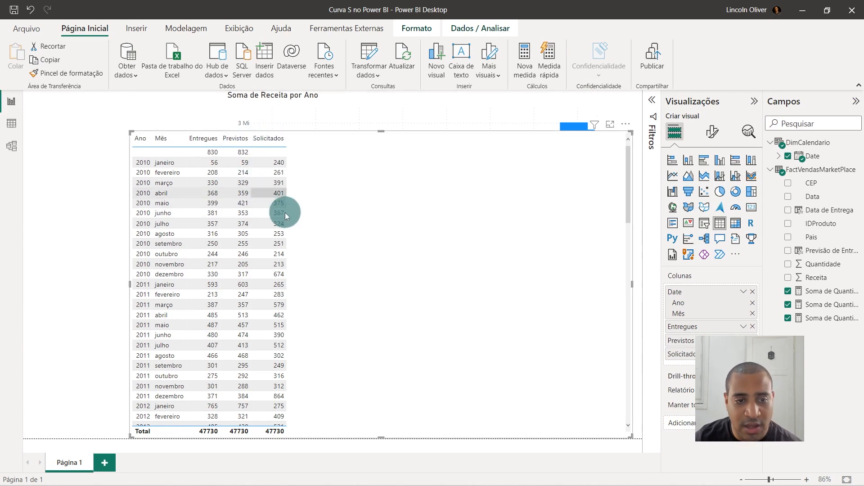
# - Reorder the table's quantity columns as Solicitados, Previstos, Entregues
pyautogui.moveTo(703, 354); pyautogui.dragTo(713, 327)
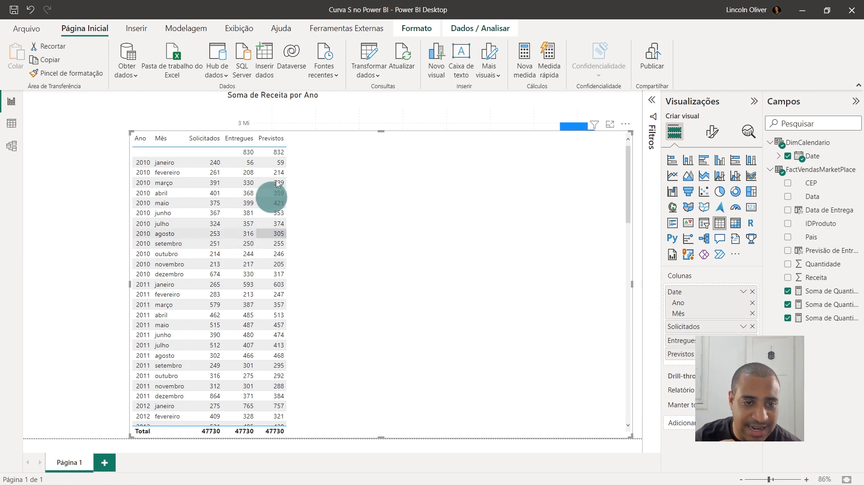
pyautogui.scroll(-5, 271, 301)
pyautogui.scroll(5, 271, 301)
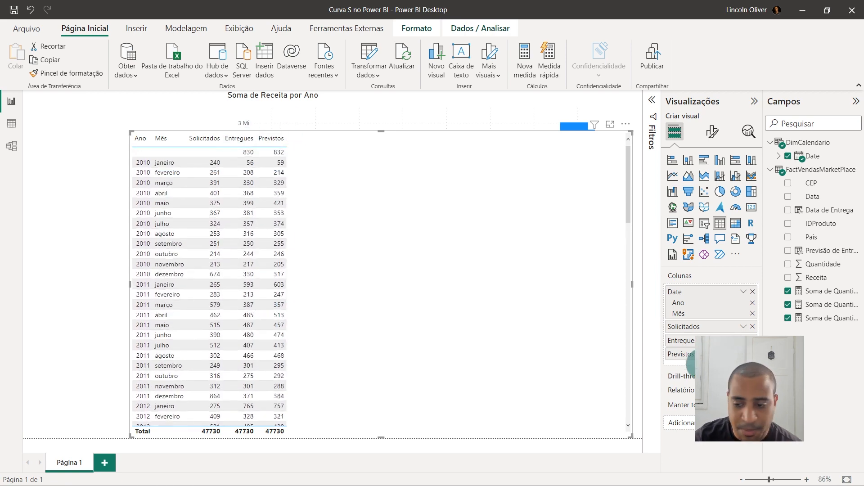
pyautogui.moveTo(711, 354); pyautogui.dragTo(715, 337)
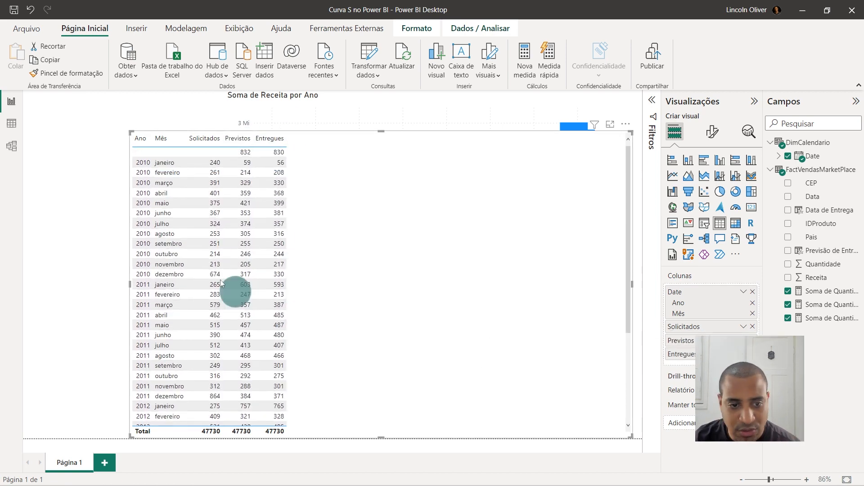
# - Review the table's monthly rows and shorten the visual from its top edge so it sits below the revenue chart
pyautogui.scroll(-5, 269, 247)
pyautogui.scroll(-14, 270, 250)
pyautogui.scroll(13, 278, 260)
pyautogui.moveTo(380, 130); pyautogui.dragTo(376, 245)
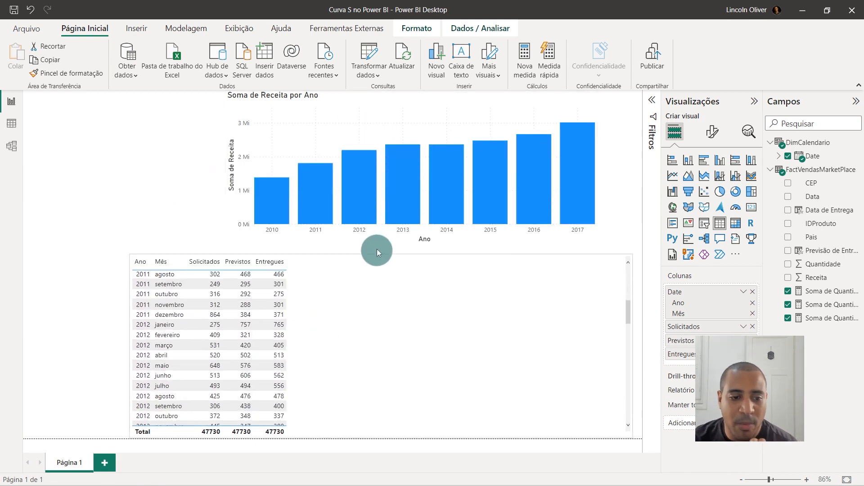
pyautogui.scroll(-15, 364, 300)
pyautogui.scroll(20, 363, 309)
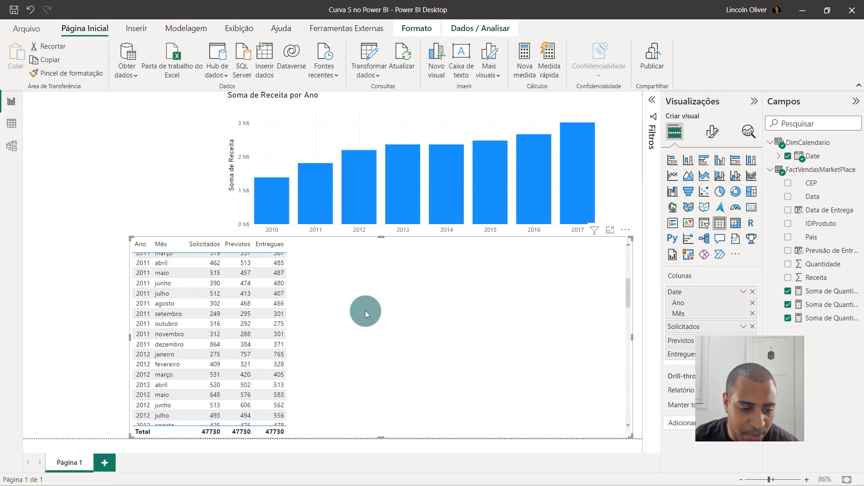
# - Select the table's blank-date row and reposition the visual further left, fully below the revenue chart's year axis
pyautogui.moveTo(366, 312); pyautogui.dragTo(363, 278)
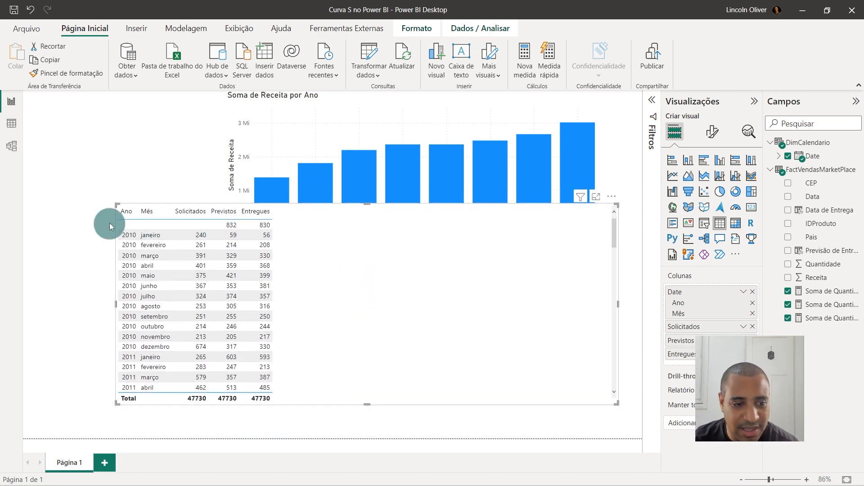
pyautogui.click(135, 223)
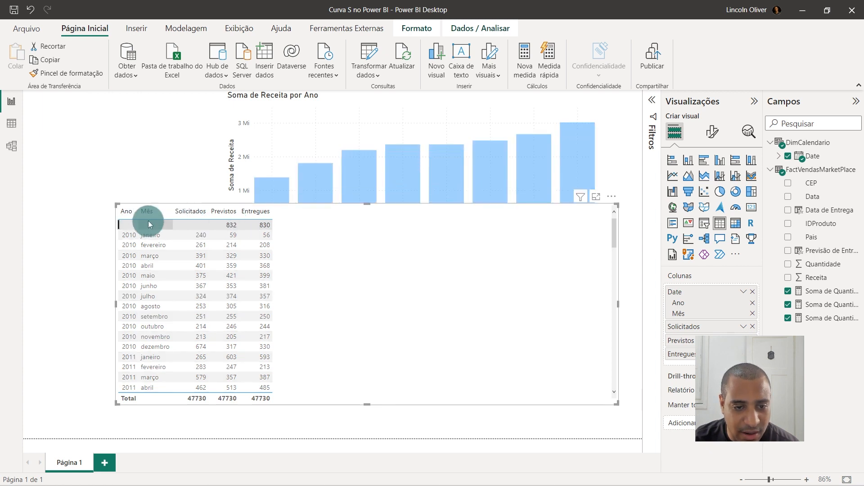
pyautogui.hotkey('ctrl', 'z')
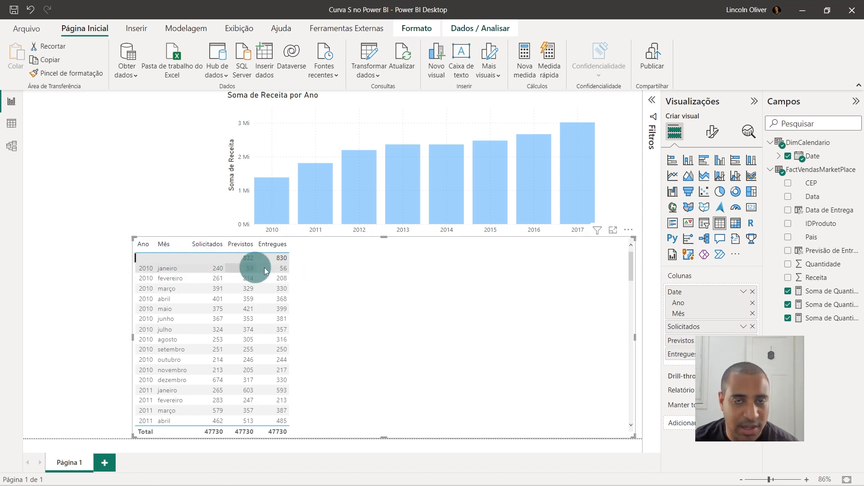
pyautogui.moveTo(421, 287); pyautogui.dragTo(328, 254)
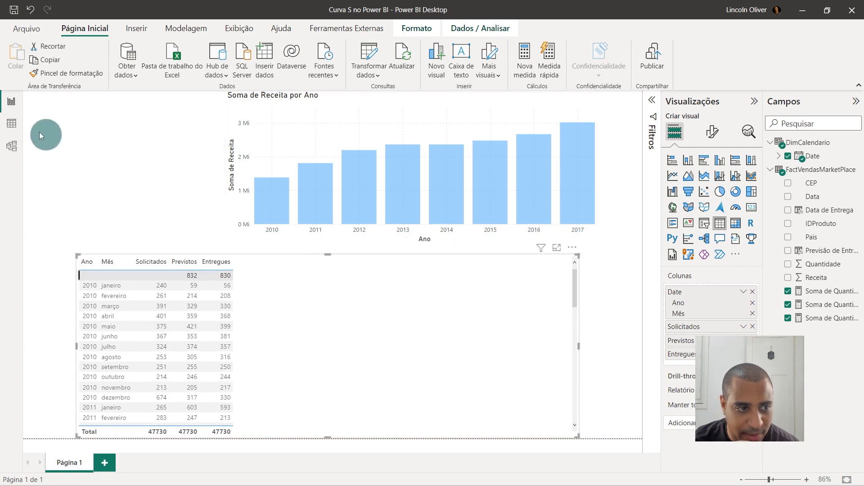
# - Inspect the DimCalendario and FactVendasMarketPlace data, including the formulas of the Data de Entrega and Previsão de Entrega columns
pyautogui.click(11, 130)
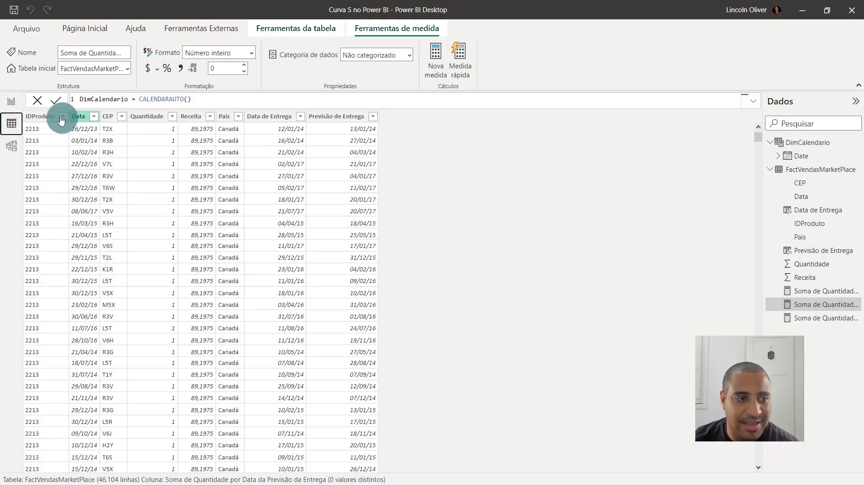
pyautogui.click(810, 144)
pyautogui.click(816, 171)
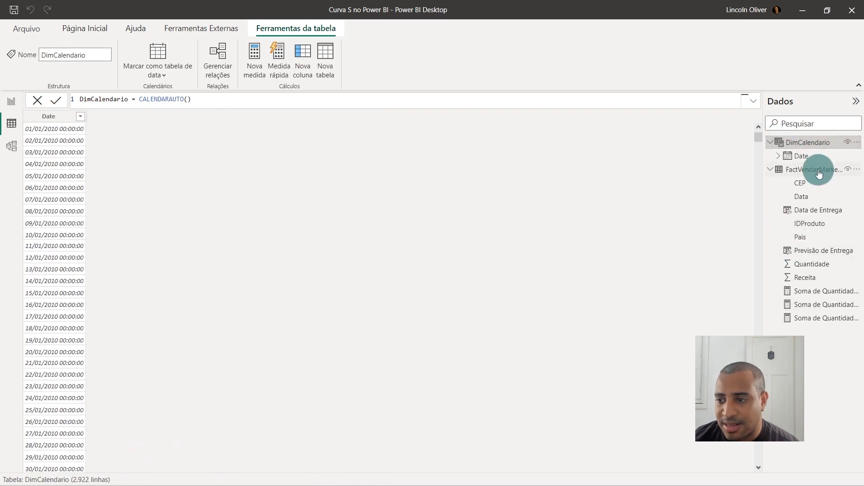
pyautogui.click(289, 117)
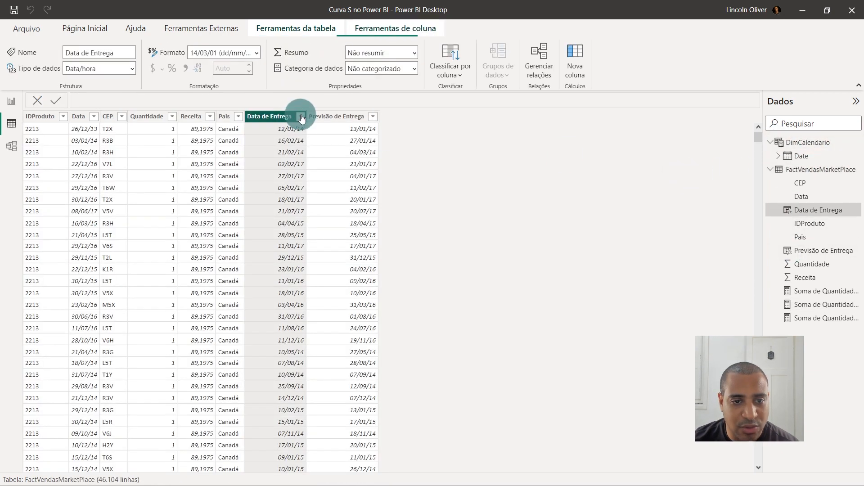
pyautogui.click(301, 116)
pyautogui.click(372, 117)
pyautogui.click(376, 117)
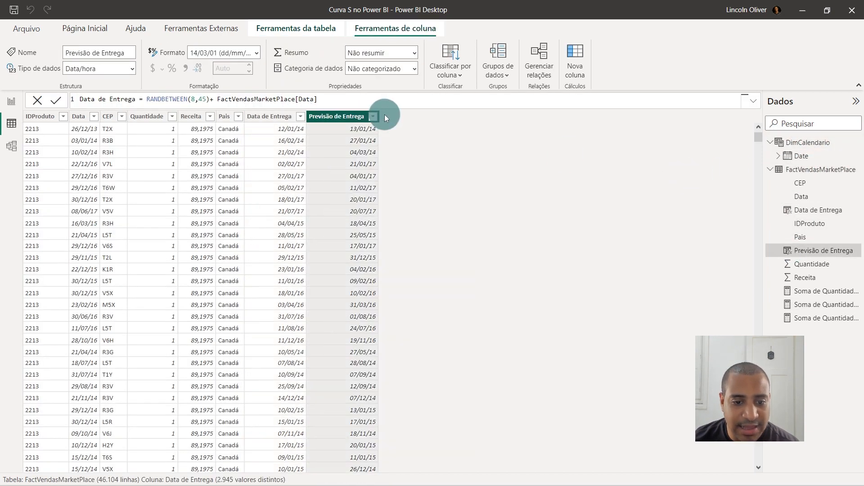
pyautogui.click(377, 116)
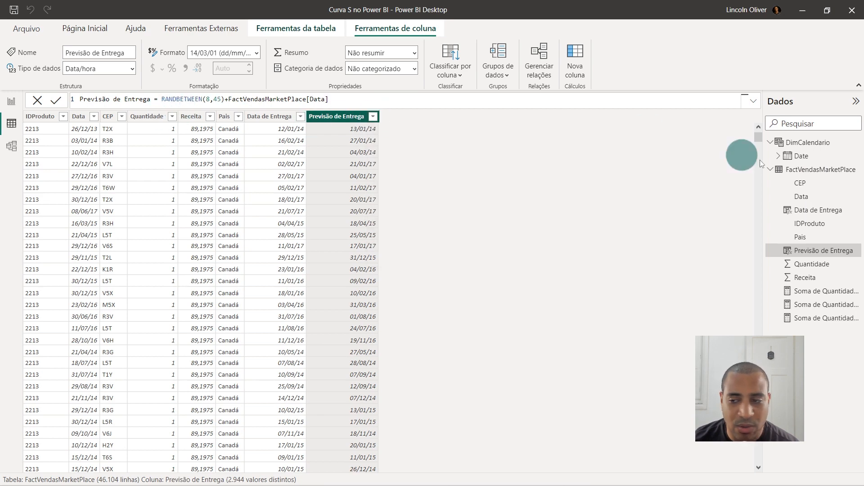
# - Sort DimCalendario's Date column in descending order to find the calendar's last date
pyautogui.click(822, 148)
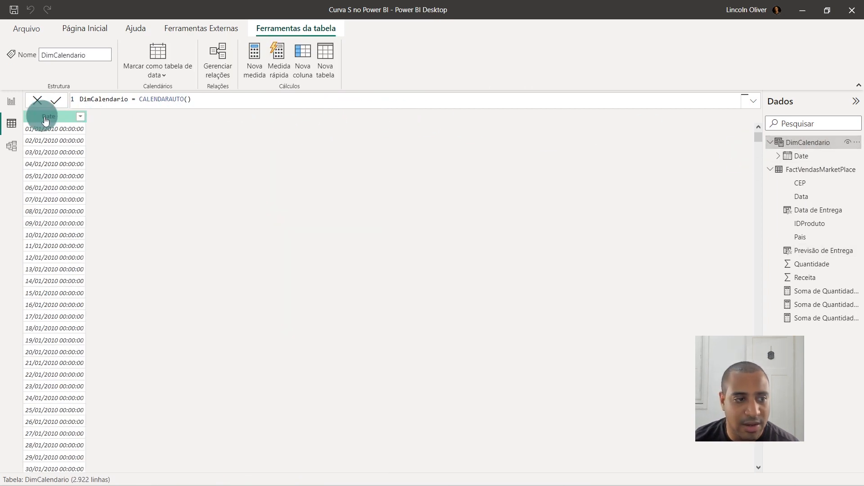
pyautogui.click(88, 116)
pyautogui.click(80, 117)
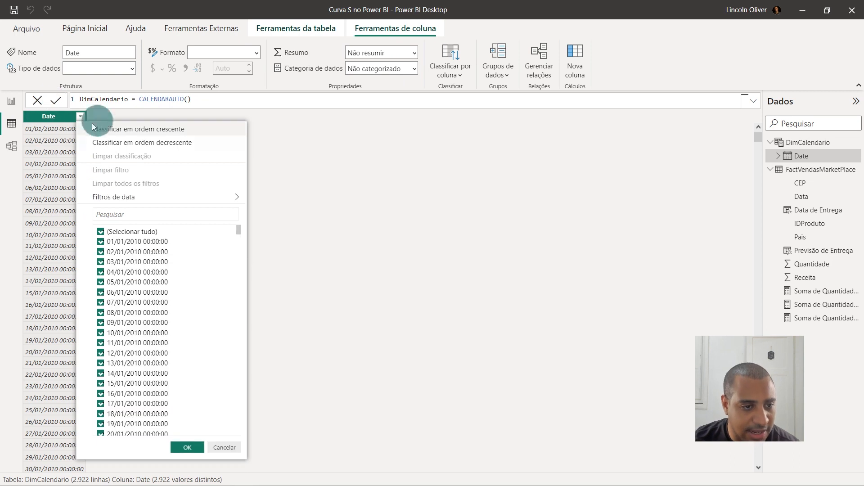
pyautogui.click(112, 143)
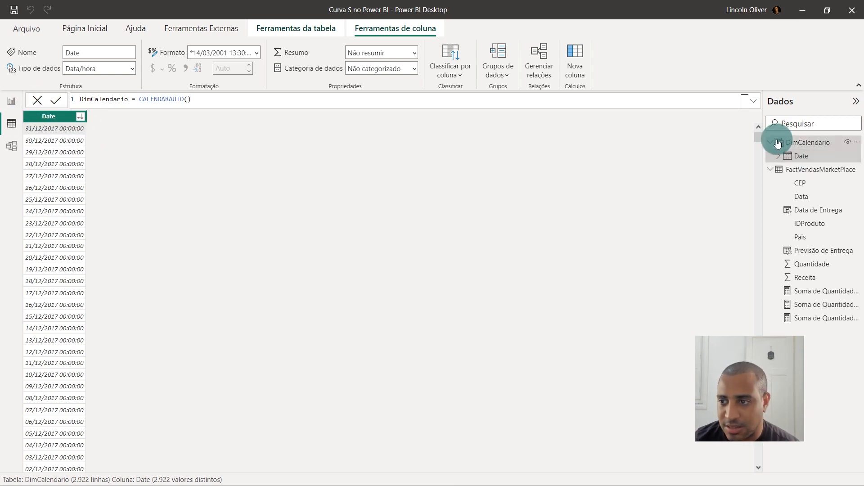
# - Sort FactVendasMarketPlace by Previsão de Entrega in descending order to find its latest forecast date
pyautogui.click(806, 169)
pyautogui.click(369, 118)
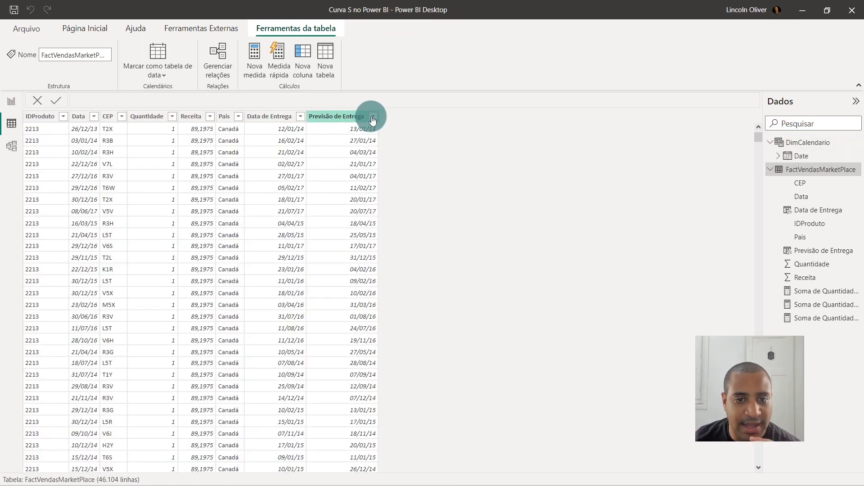
pyautogui.click(385, 142)
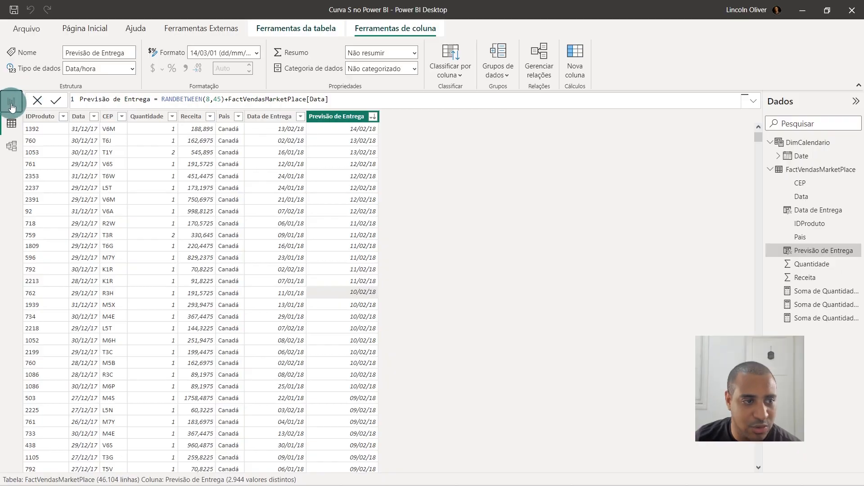
# - Return to the report page and examine the CALENDARAUTO() expression in DimCalendario's formula
pyautogui.click(12, 107)
pyautogui.click(83, 277)
pyautogui.click(808, 143)
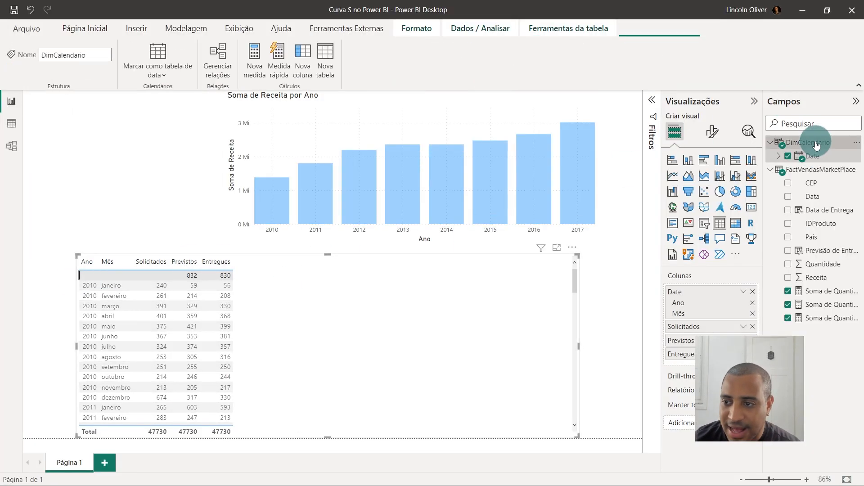
pyautogui.click(804, 176)
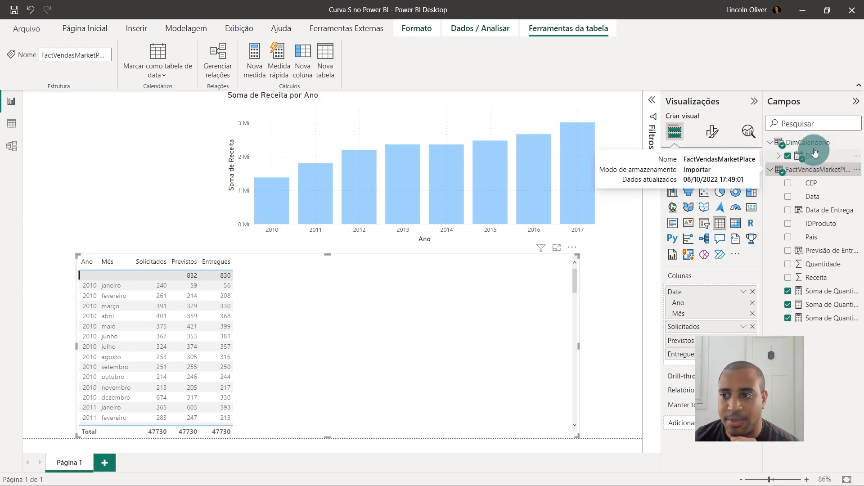
pyautogui.click(809, 143)
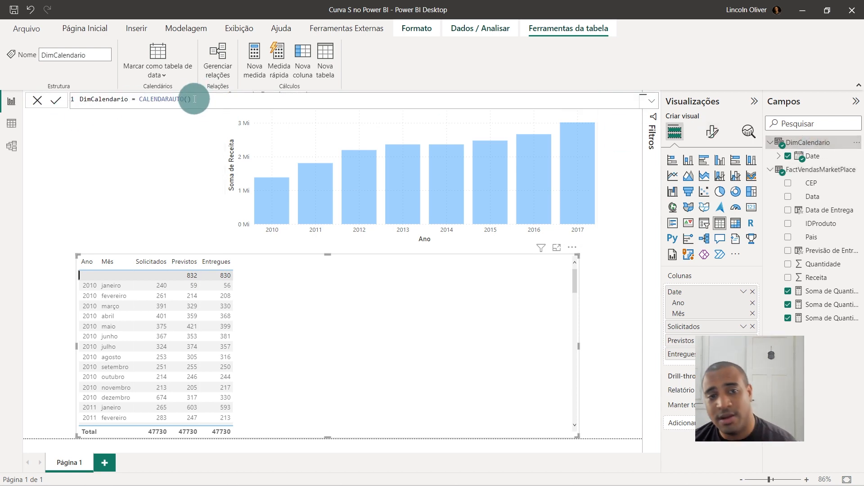
pyautogui.moveTo(140, 99); pyautogui.dragTo(380, 97)
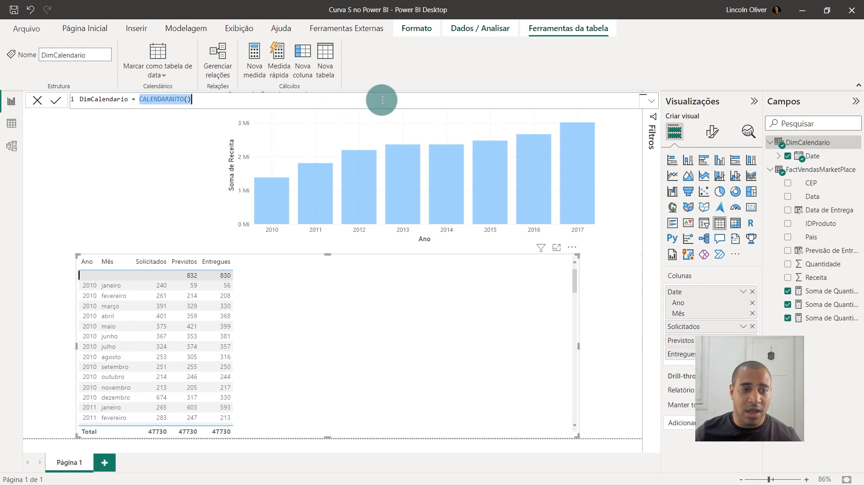
# - Redefine DimCalendario in the data view as CALENDAR(DATE(2010,1,1),DATE(2018,12,31))
pyautogui.click(12, 123)
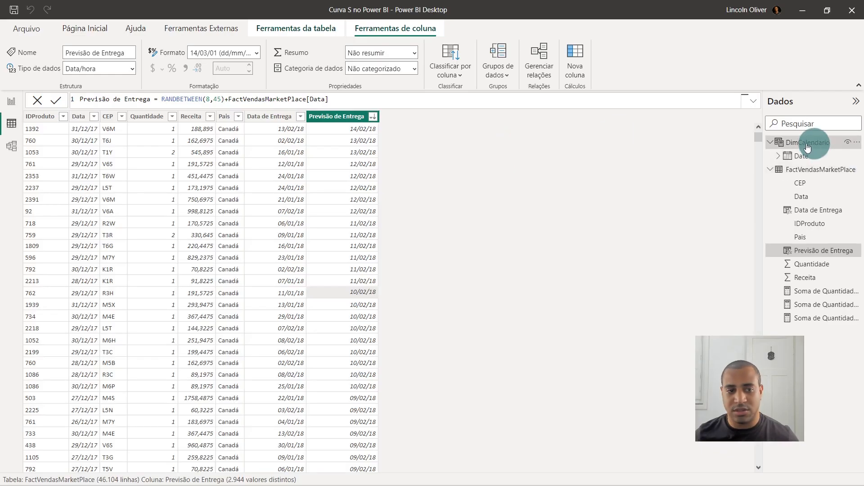
pyautogui.click(808, 147)
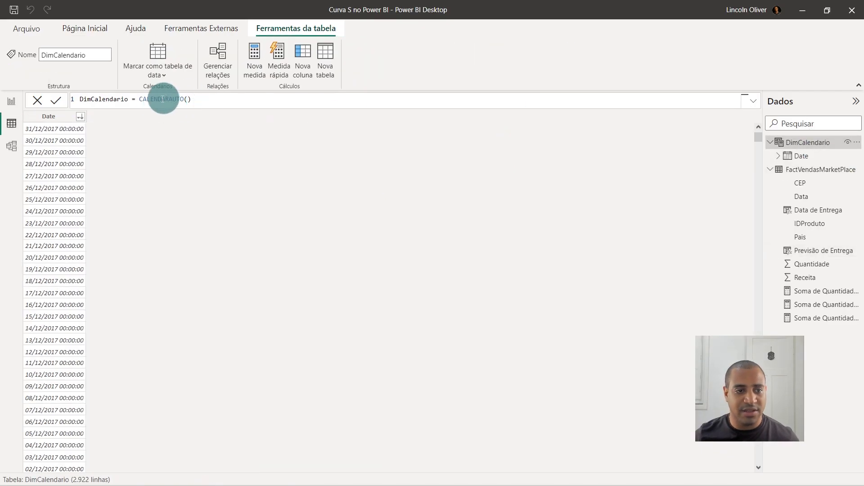
pyautogui.moveTo(139, 99); pyautogui.dragTo(286, 103)
pyautogui.write('CALENDAR(')
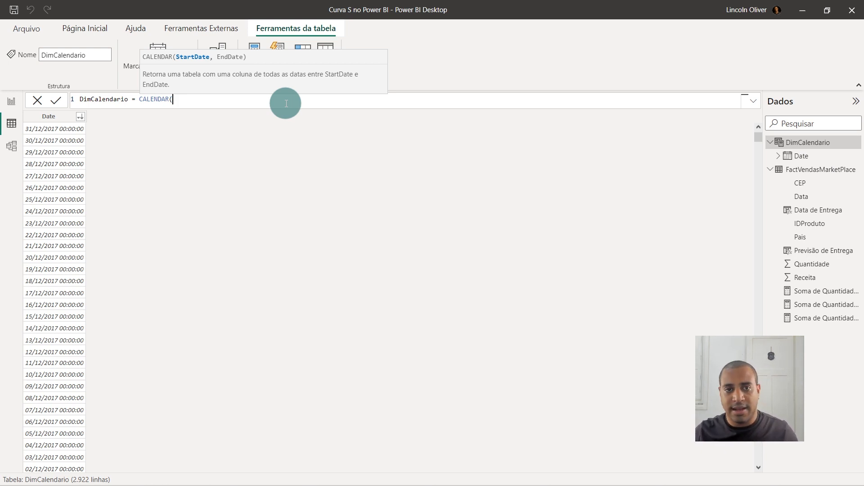
pyautogui.write('DATE(2010,1')
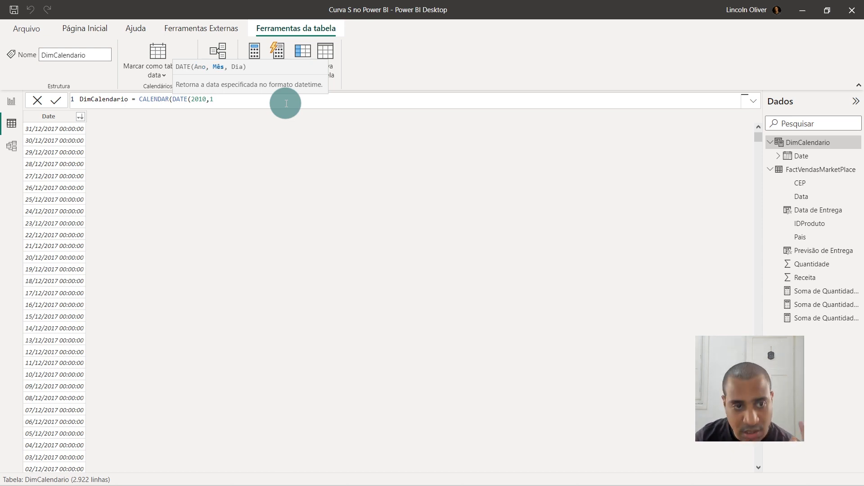
pyautogui.write('),')
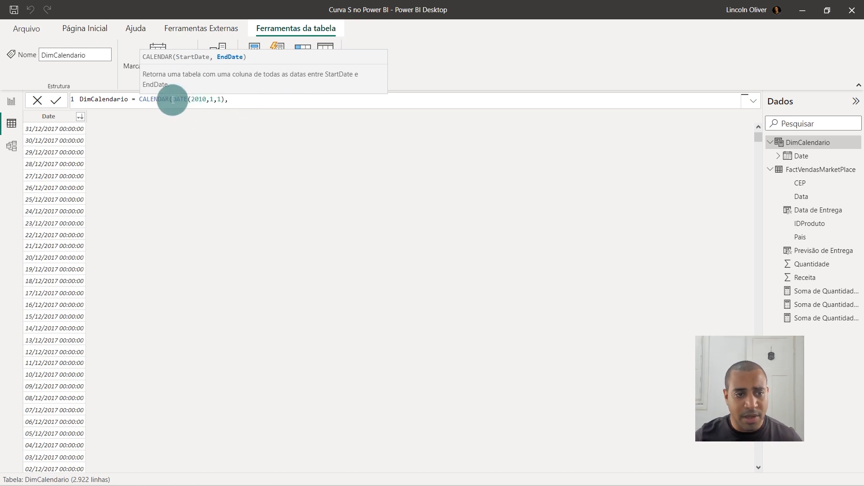
pyautogui.moveTo(172, 99); pyautogui.dragTo(335, 104)
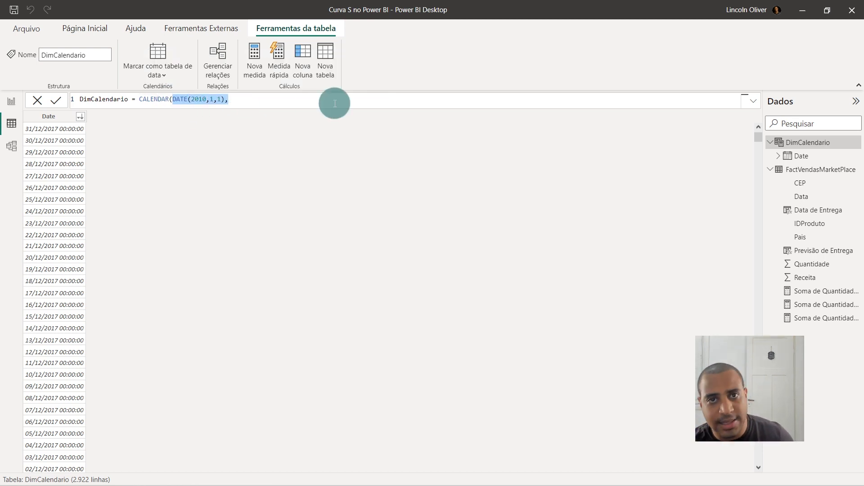
pyautogui.click(335, 103)
pyautogui.write('DATE(2018')
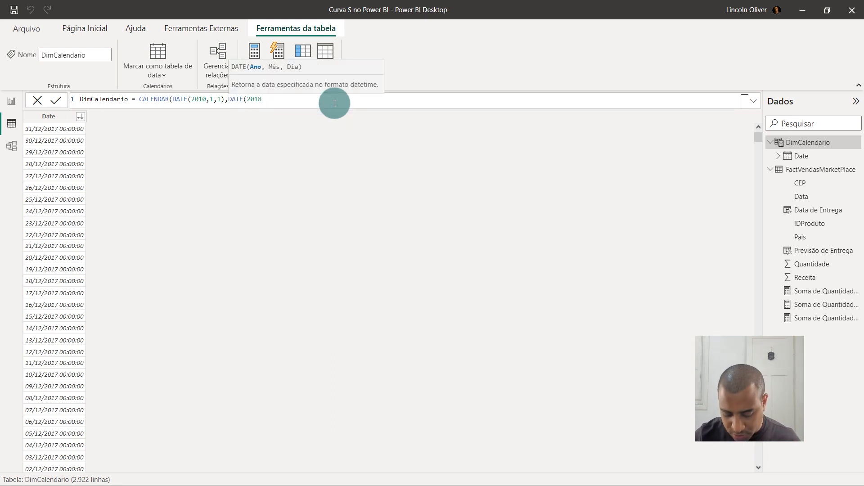
pyautogui.write(',12,31))')
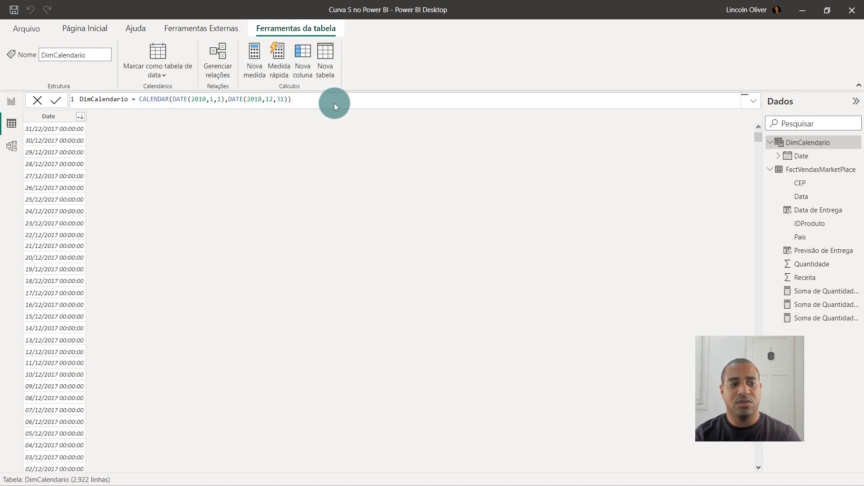
pyautogui.press('Return')
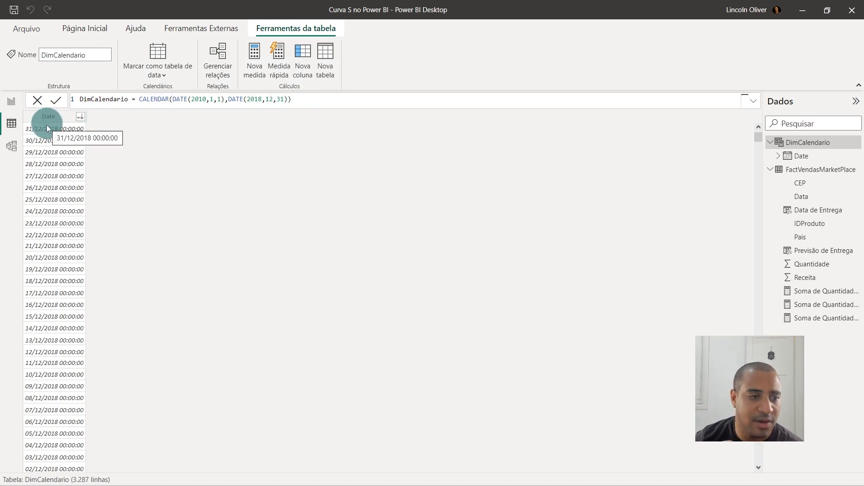
# - On the report page, replace the quantities table's Date column with the DimCalendario date hierarchy, keeping only Ano and Mês
pyautogui.click(12, 101)
pyautogui.moveTo(428, 382); pyautogui.dragTo(457, 353)
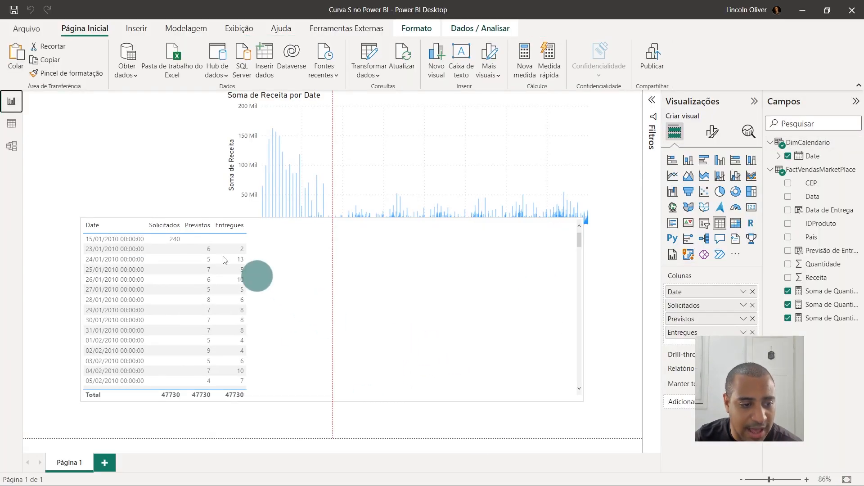
pyautogui.moveTo(391, 336); pyautogui.dragTo(413, 356)
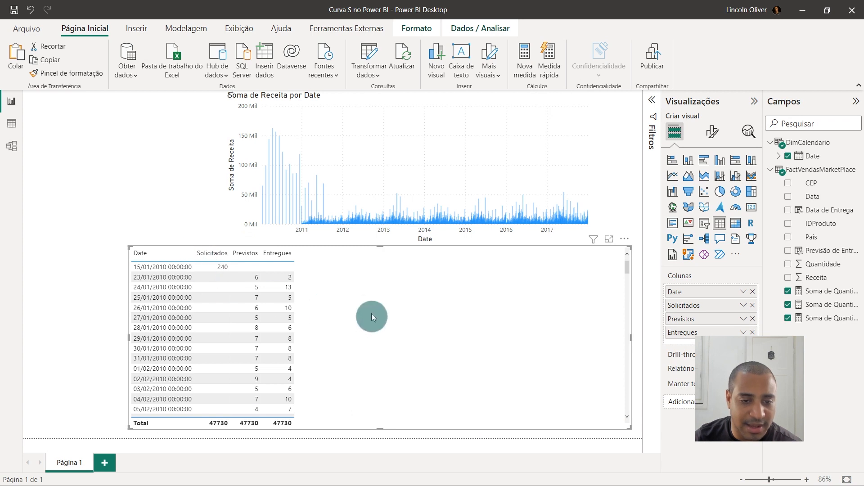
pyautogui.click(532, 342)
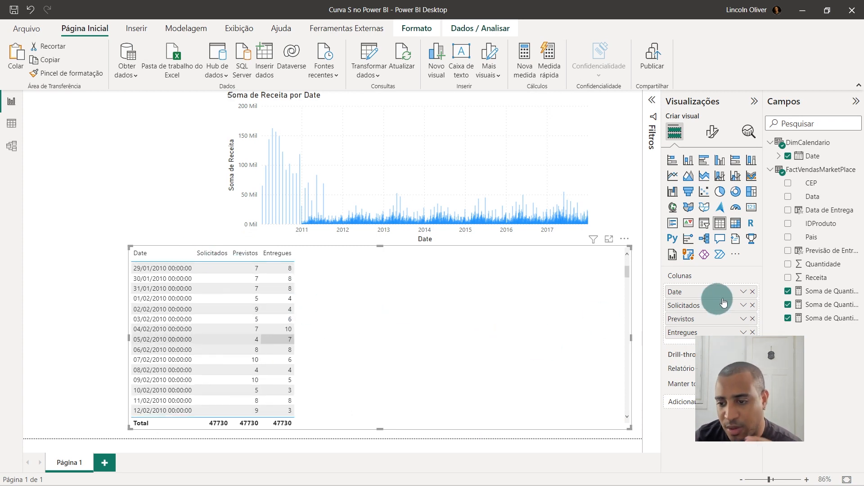
pyautogui.click(754, 292)
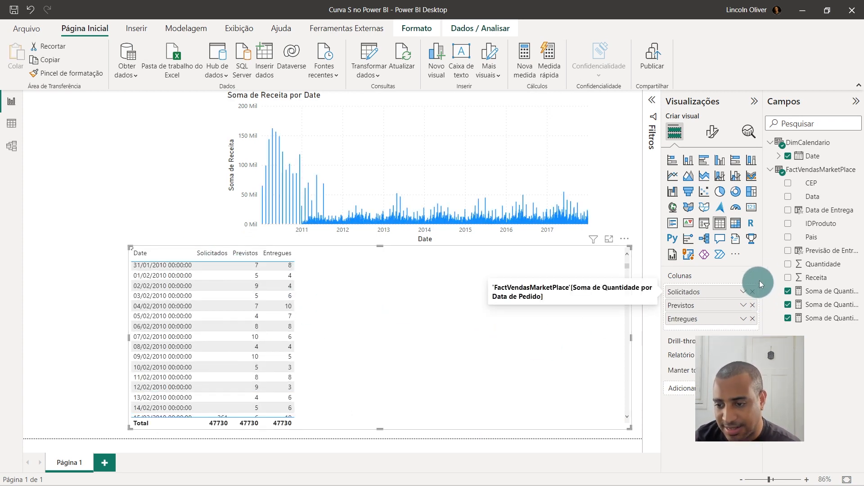
pyautogui.moveTo(780, 165); pyautogui.dragTo(700, 288)
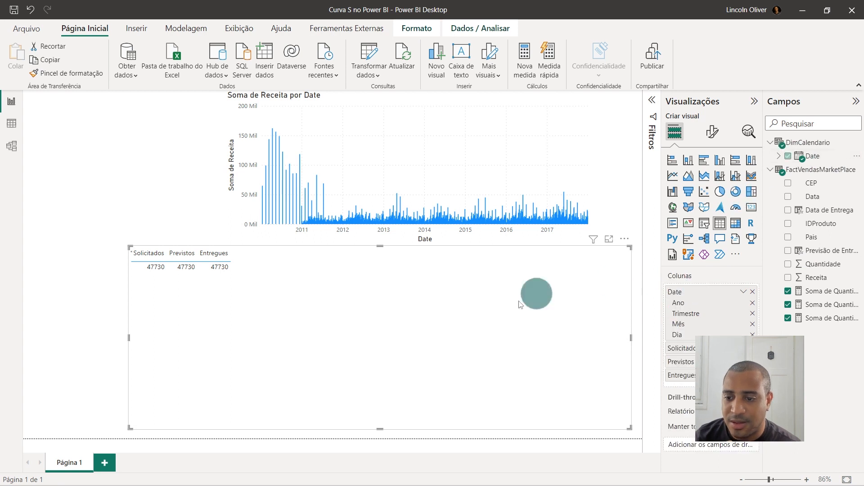
pyautogui.click(752, 313)
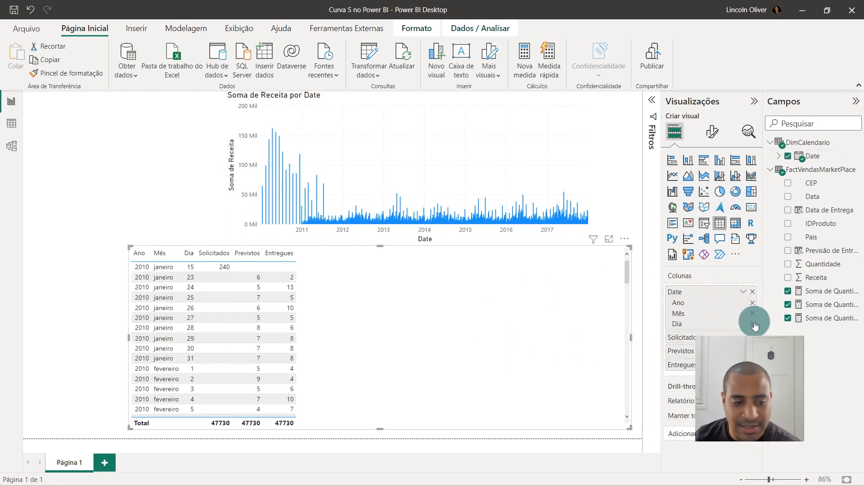
pyautogui.click(752, 324)
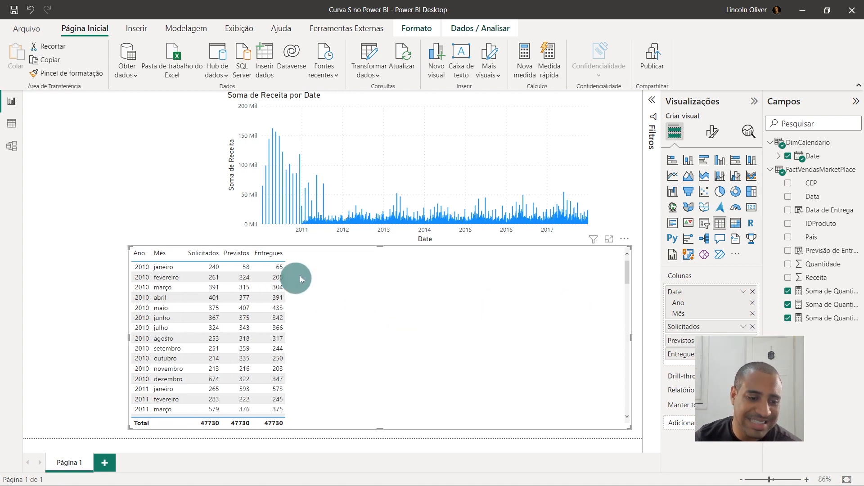
# - Review the table's monthly quantities, then narrow the table to its columns and place it along the report page's left edge
pyautogui.scroll(-5, 315, 285)
pyautogui.scroll(5, 334, 293)
pyautogui.moveTo(397, 371); pyautogui.dragTo(407, 325)
pyautogui.scroll(-5, 243, 253)
pyautogui.scroll(-15, 311, 280)
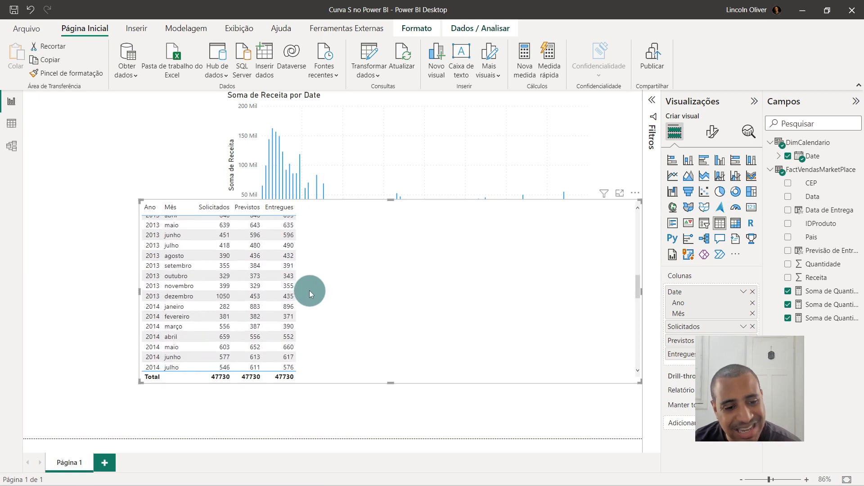
pyautogui.moveTo(436, 334); pyautogui.dragTo(524, 332)
pyautogui.scroll(20, 283, 337)
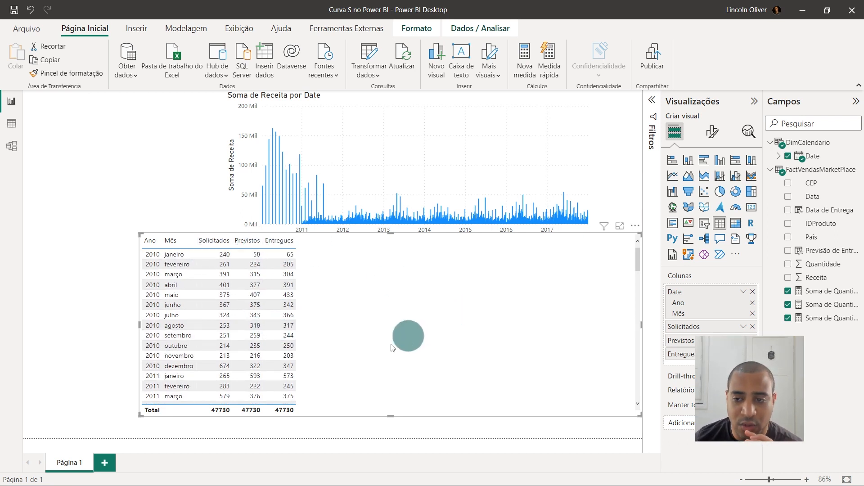
pyautogui.moveTo(443, 316); pyautogui.dragTo(375, 198)
pyautogui.moveTo(573, 297); pyautogui.dragTo(260, 299)
pyautogui.moveTo(250, 251); pyautogui.dragTo(209, 332)
# - Insert an empty line chart beside the monthly table and delete the Soma de Receita por Date column chart
pyautogui.click(517, 377)
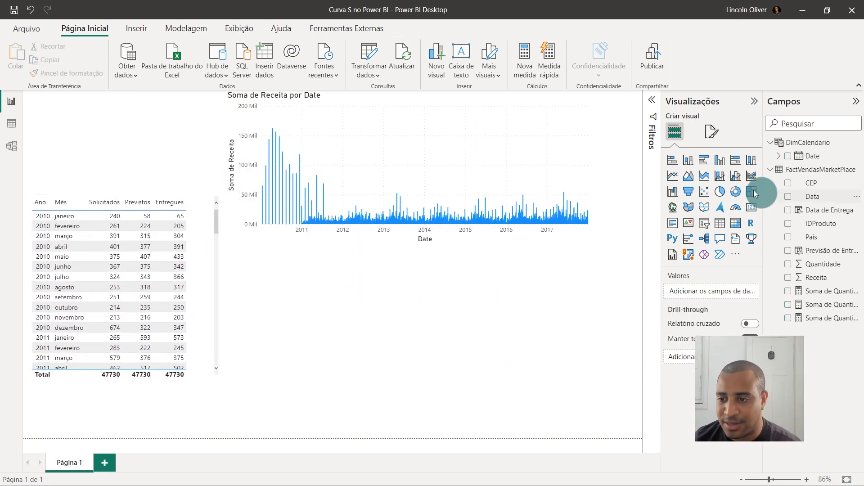
pyautogui.click(672, 175)
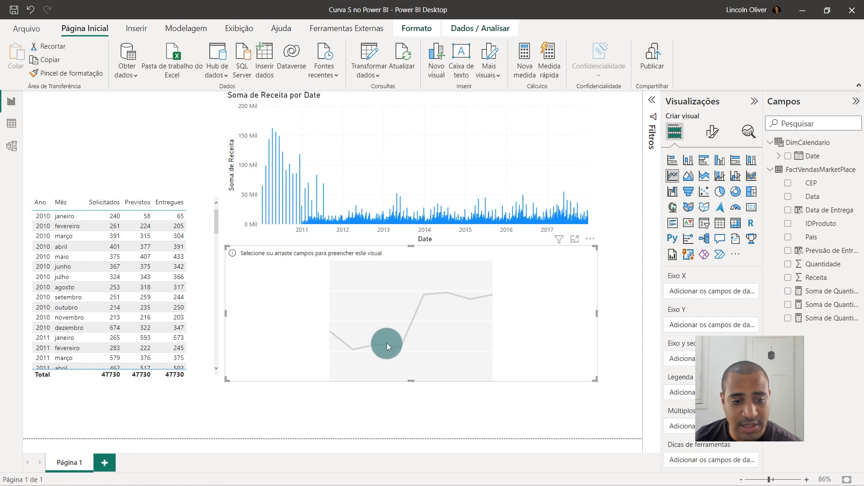
pyautogui.moveTo(605, 381); pyautogui.dragTo(627, 381)
pyautogui.click(506, 156)
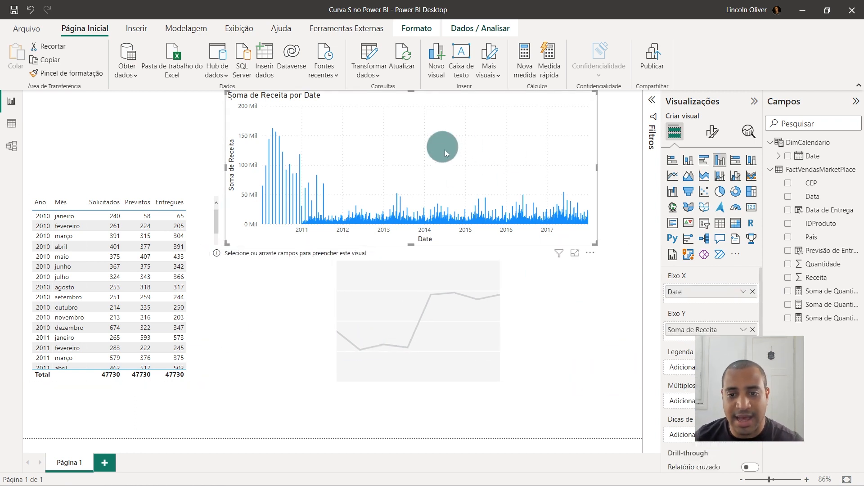
pyautogui.press('Delete')
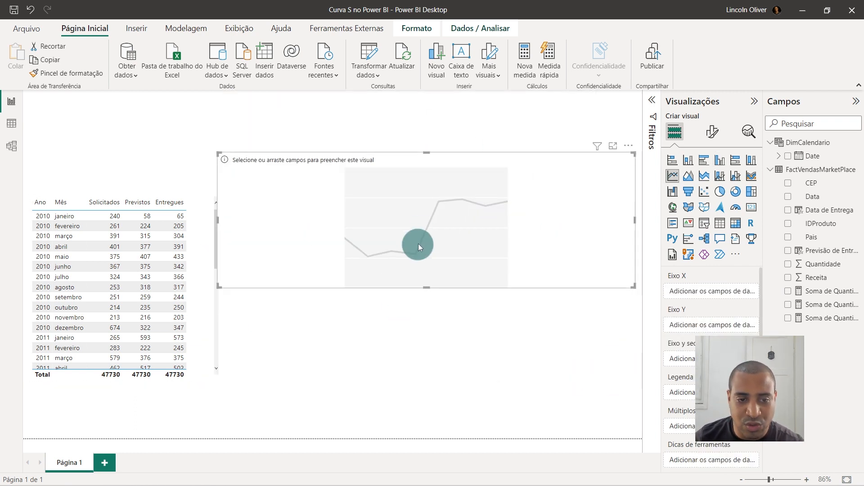
pyautogui.moveTo(422, 234); pyautogui.dragTo(431, 201)
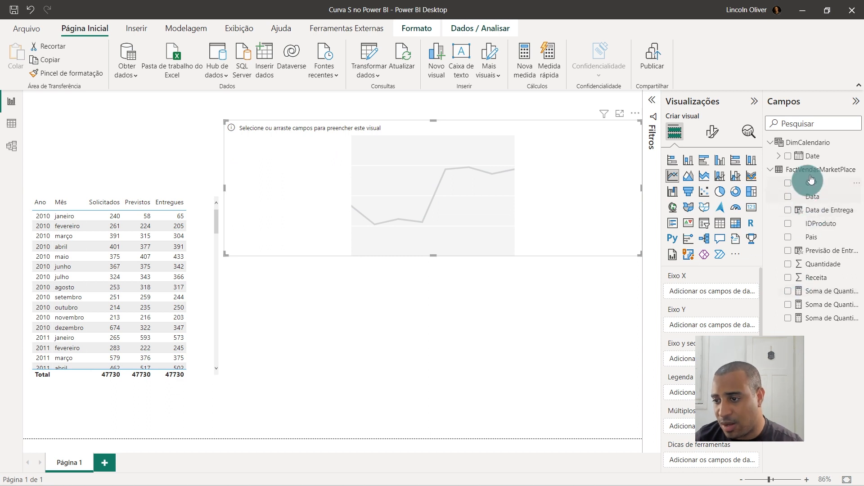
# - Put the DimCalendario Date hierarchy on the line chart's X axis and the delivery, forecast and order quantity measures on its Y axis
pyautogui.moveTo(812, 156); pyautogui.dragTo(709, 295)
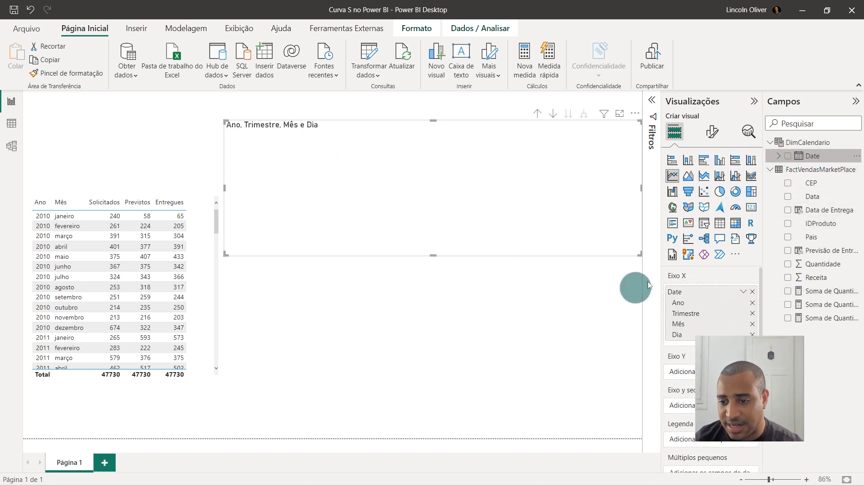
pyautogui.moveTo(413, 208); pyautogui.dragTo(412, 228)
pyautogui.moveTo(815, 292); pyautogui.dragTo(689, 373)
pyautogui.moveTo(829, 305); pyautogui.dragTo(684, 386)
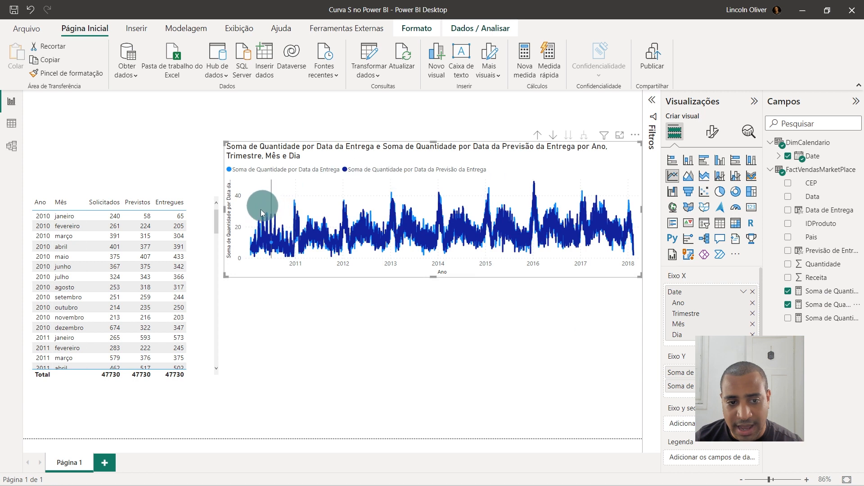
pyautogui.click(829, 324)
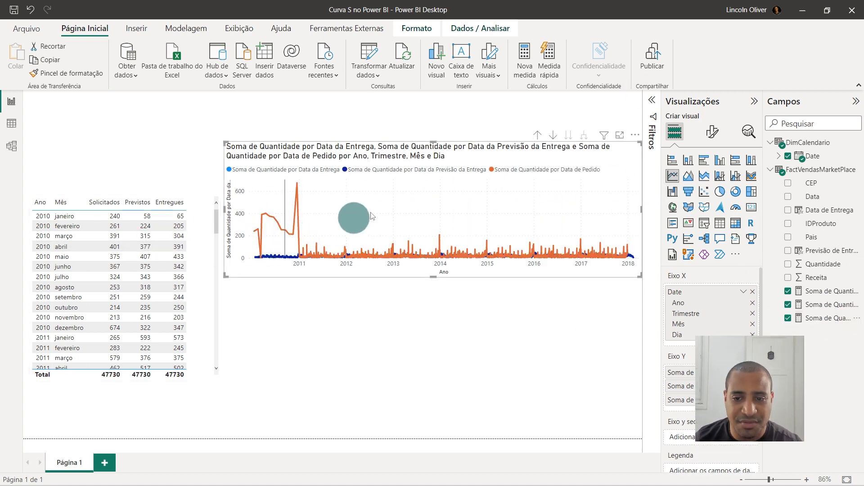
# - Drill the line chart up to year and quarter level and enlarge it to fill the space beside the table
pyautogui.click(538, 136)
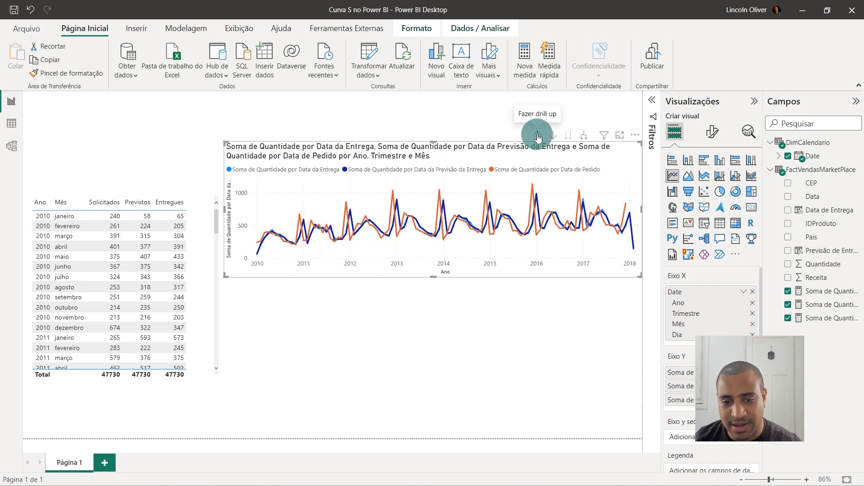
pyautogui.click(538, 137)
pyautogui.moveTo(539, 141); pyautogui.dragTo(520, 132)
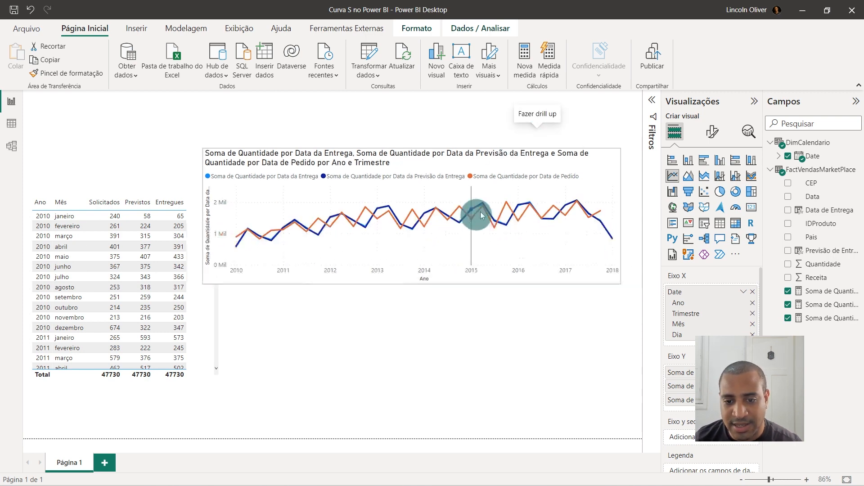
pyautogui.moveTo(620, 267); pyautogui.dragTo(642, 363)
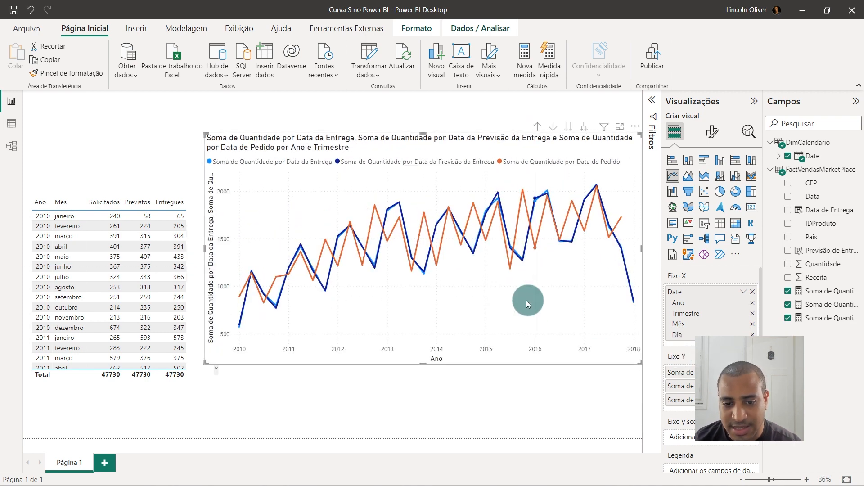
pyautogui.moveTo(529, 300); pyautogui.dragTo(504, 334)
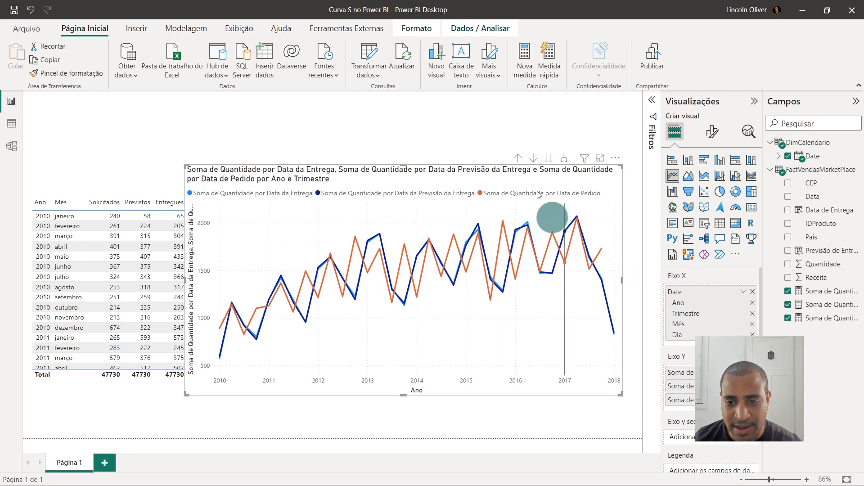
pyautogui.moveTo(302, 265); pyautogui.dragTo(322, 285)
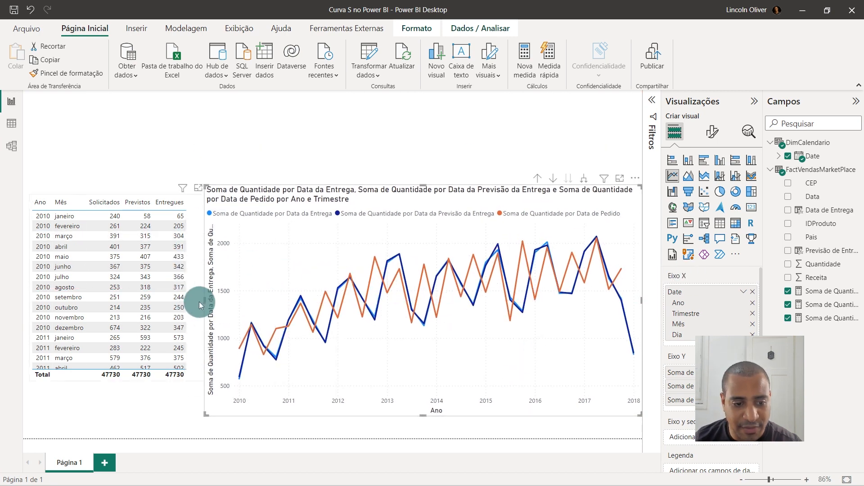
pyautogui.moveTo(205, 300); pyautogui.dragTo(276, 293)
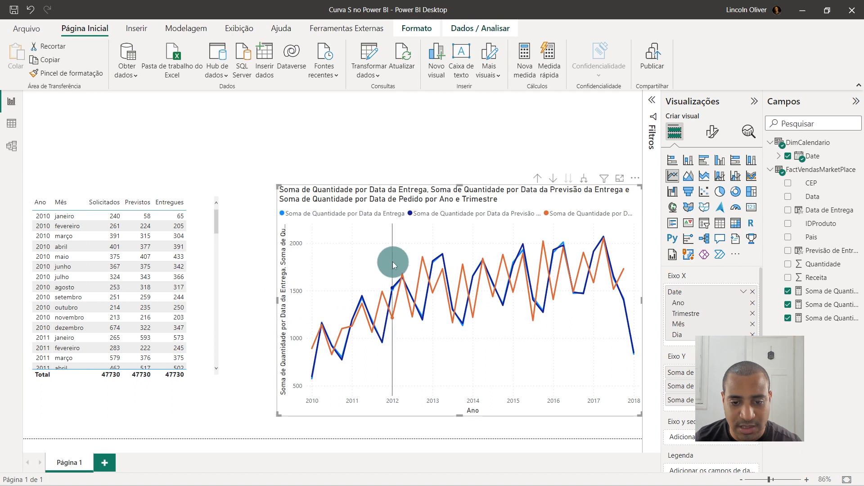
# - Insert a small slicer above the line chart and fill it with the Ano level of the DimCalendario Date hierarchy
pyautogui.click(394, 131)
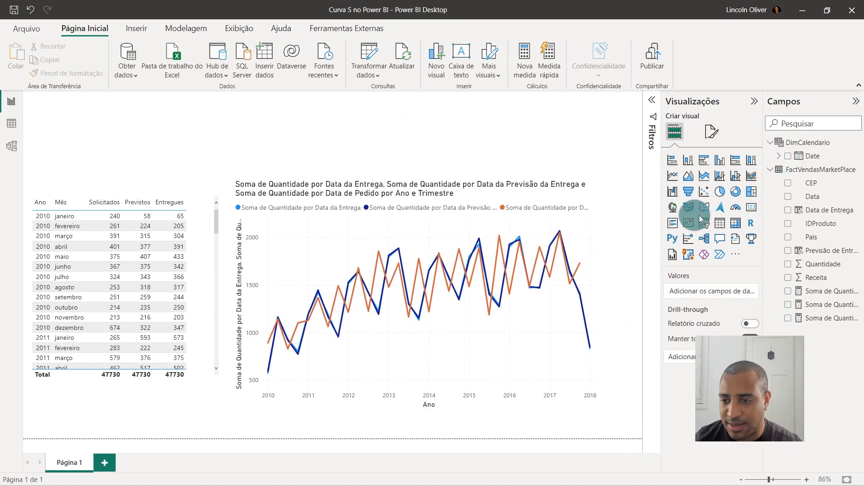
pyautogui.click(706, 229)
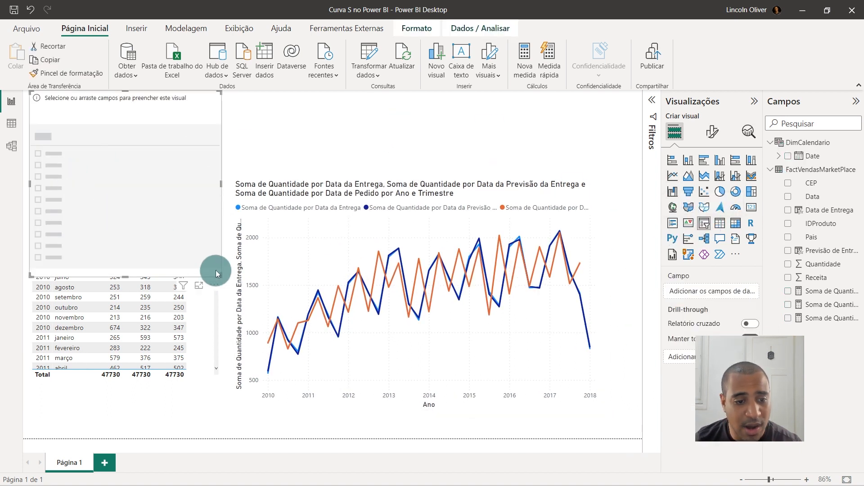
pyautogui.moveTo(248, 123); pyautogui.dragTo(287, 103)
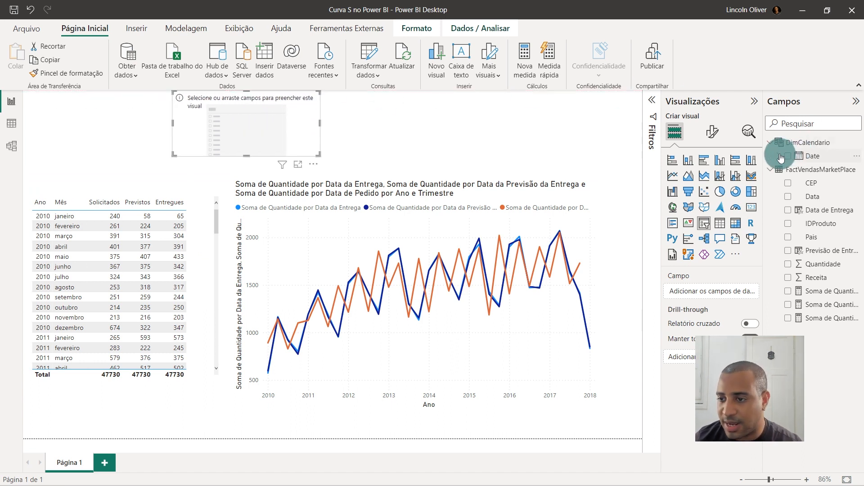
pyautogui.click(781, 157)
# - Limit the Ano slicer to the range 2017 to 2017 and move the line chart up beside the table
pyautogui.moveTo(184, 123); pyautogui.dragTo(293, 124)
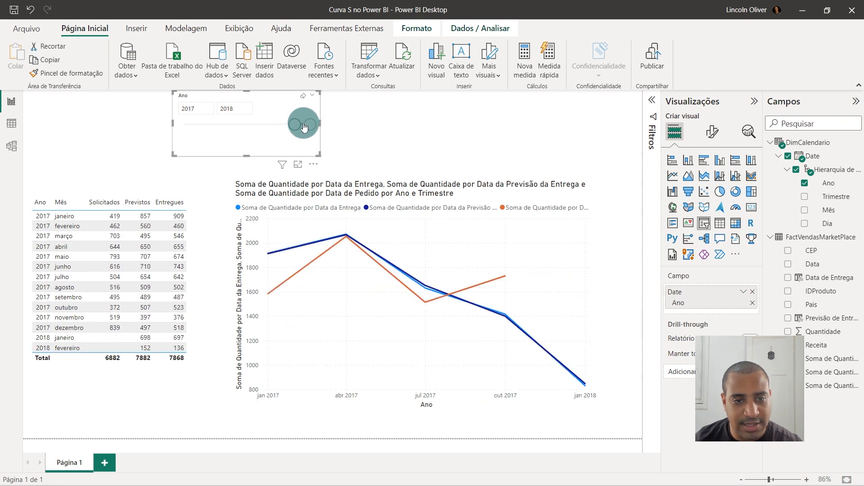
pyautogui.moveTo(304, 125); pyautogui.dragTo(289, 131)
pyautogui.moveTo(551, 227); pyautogui.dragTo(573, 157)
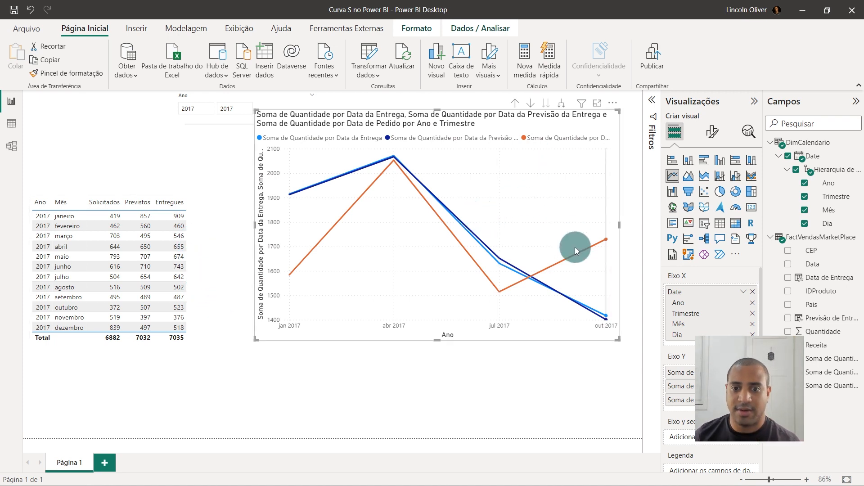
pyautogui.moveTo(576, 248)
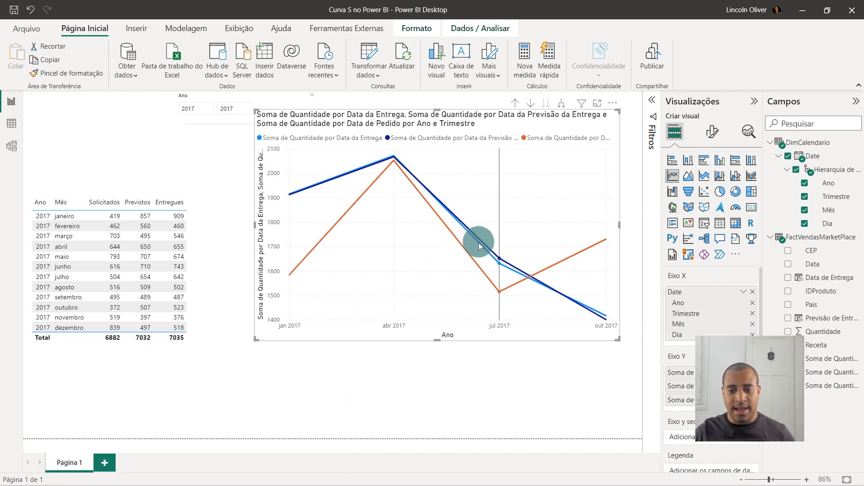
pyautogui.moveTo(477, 253)
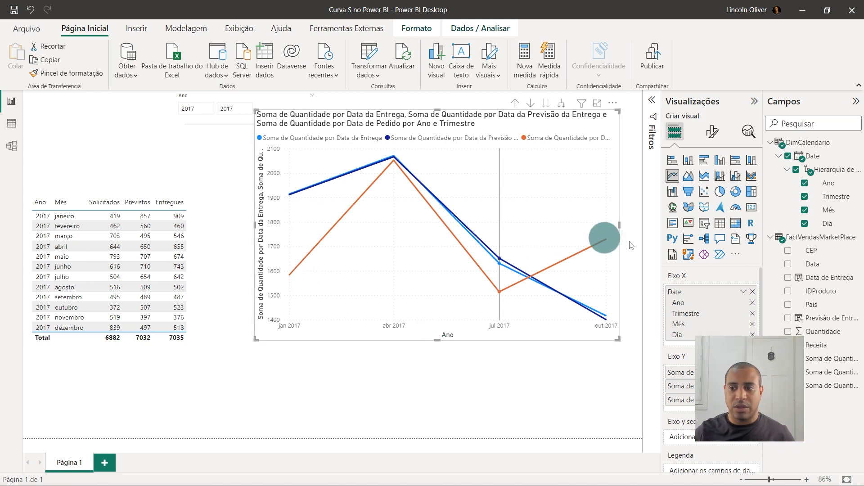
# - Open the Soma de Quantidade por Data da Entrega measure and start CALCULATE and SUM on separate lines of its formula
pyautogui.click(820, 142)
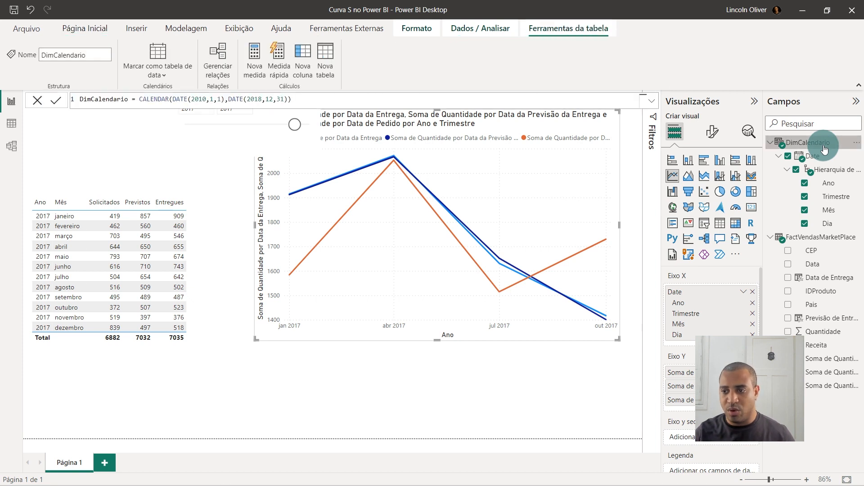
pyautogui.click(810, 237)
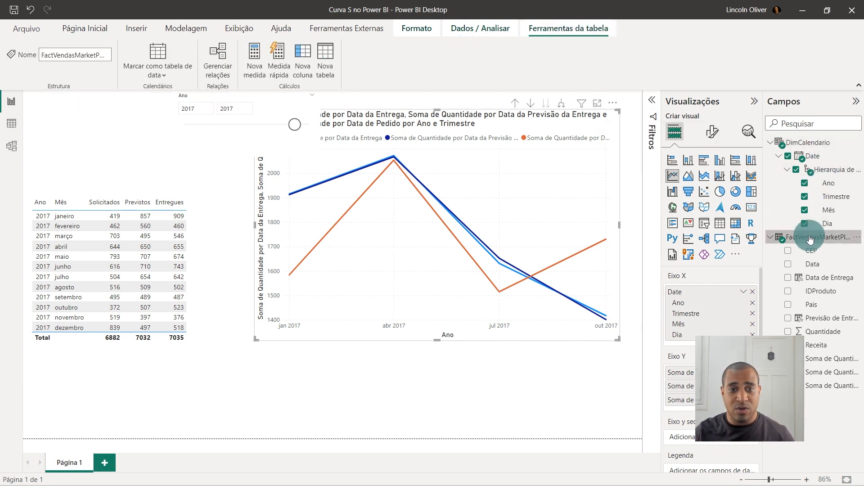
pyautogui.click(813, 363)
pyautogui.click(189, 106)
pyautogui.click(291, 100)
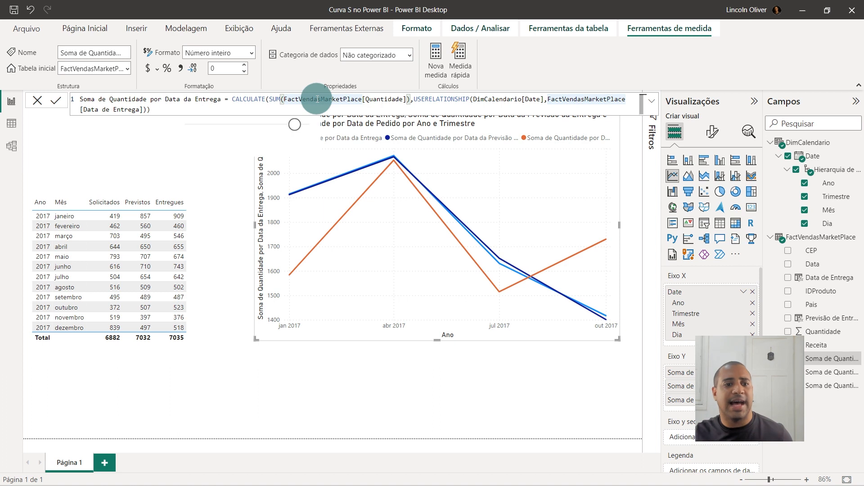
pyautogui.click(234, 100)
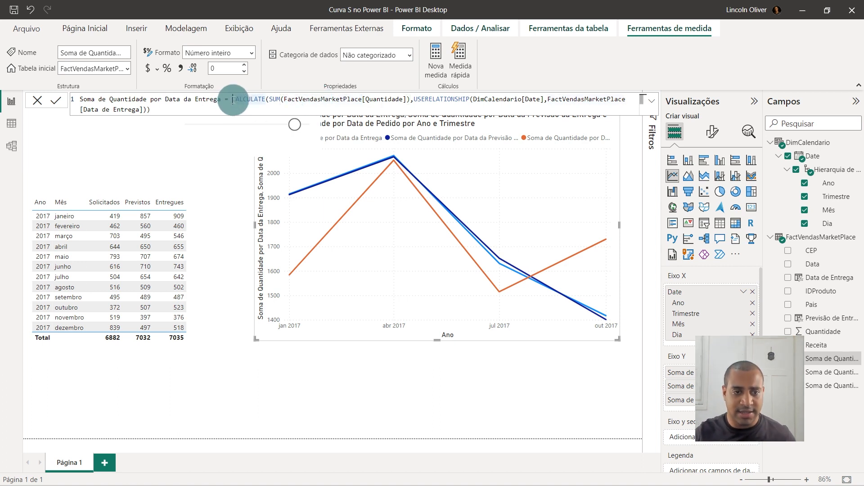
pyautogui.hotkey('shift', 'Return')
pyautogui.hotkey('shift', 'Return')
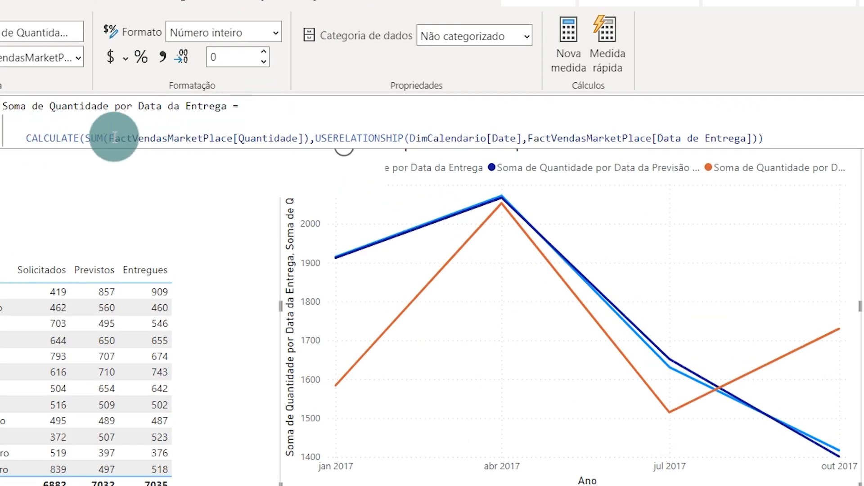
pyautogui.click(83, 138)
pyautogui.hotkey('shift', 'Return')
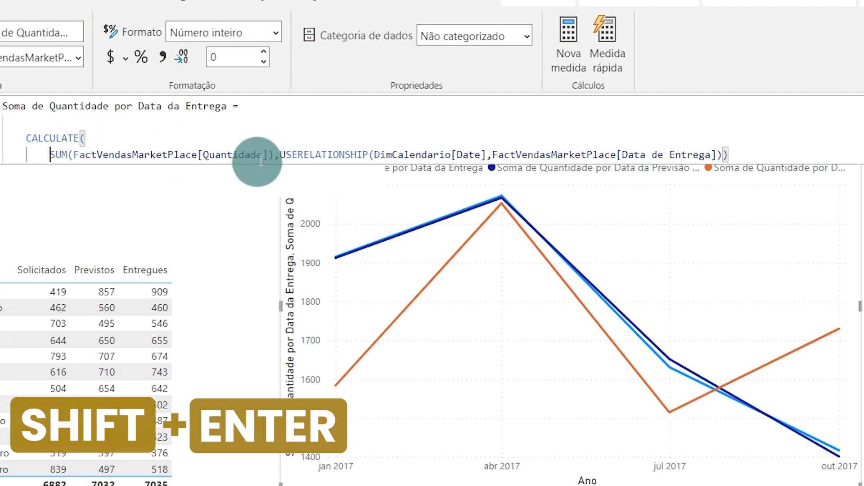
# - Move the USERELATIONSHIP argument onto its own line below the SUM expression in the delivery measure
pyautogui.click(275, 155)
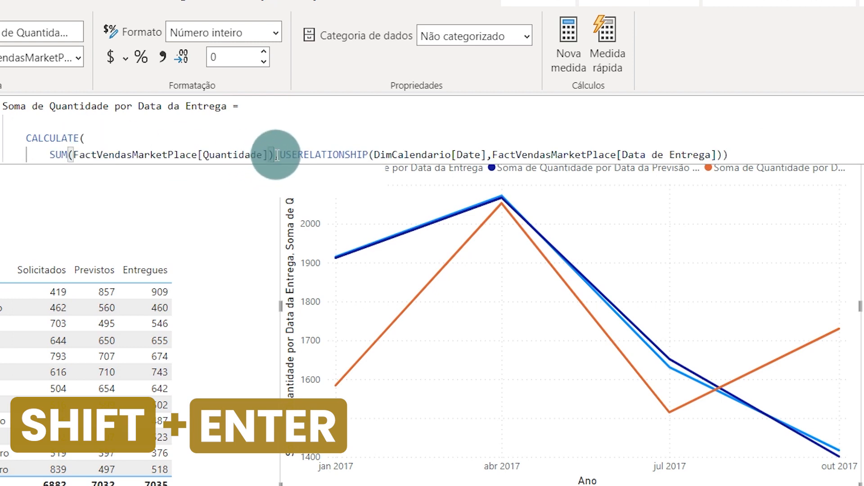
pyautogui.click(27, 138)
pyautogui.moveTo(41, 138); pyautogui.dragTo(144, 147)
pyautogui.click(27, 155)
pyautogui.moveTo(26, 154); pyautogui.dragTo(280, 154)
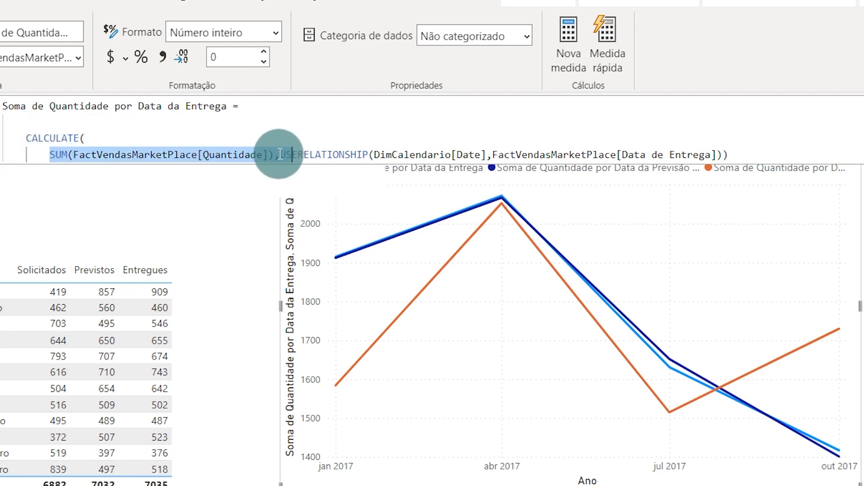
pyautogui.click(280, 155)
pyautogui.hotkey('shift', 'Return')
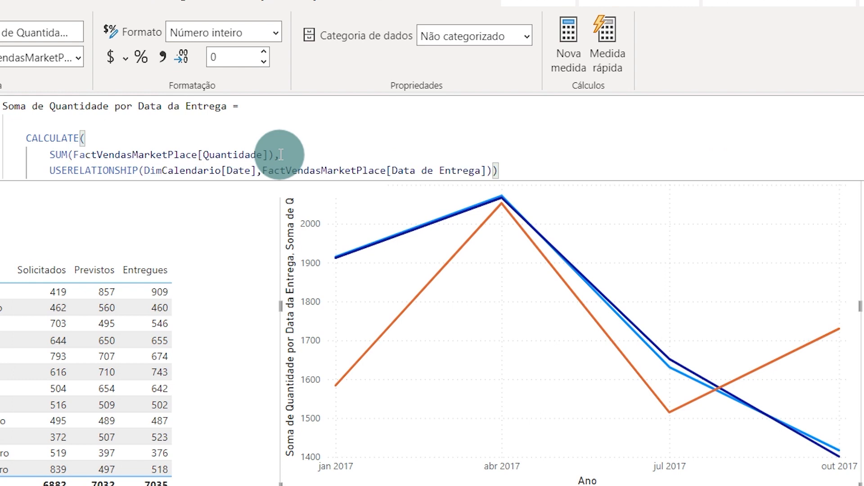
# - Move CALCULATE's closing parenthesis onto its own line, leaving blank lines below the USERELATIONSHIP argument
pyautogui.moveTo(50, 155); pyautogui.dragTo(311, 156)
pyautogui.doubleClick(40, 139)
pyautogui.click(97, 140)
pyautogui.click(56, 171)
pyautogui.moveTo(56, 171); pyautogui.dragTo(505, 176)
pyautogui.click(63, 171)
pyautogui.click(498, 170)
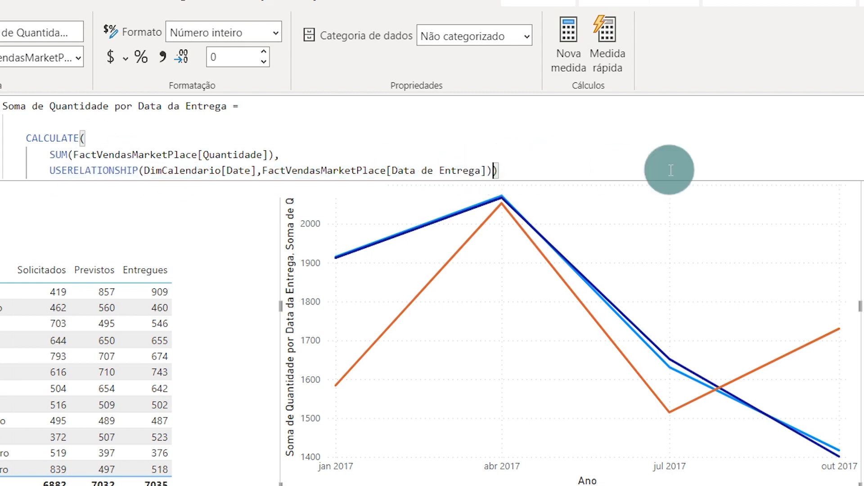
pyautogui.press('Left')
pyautogui.press('Return')
pyautogui.press('Return')
pyautogui.press('Return')
pyautogui.click(551, 170)
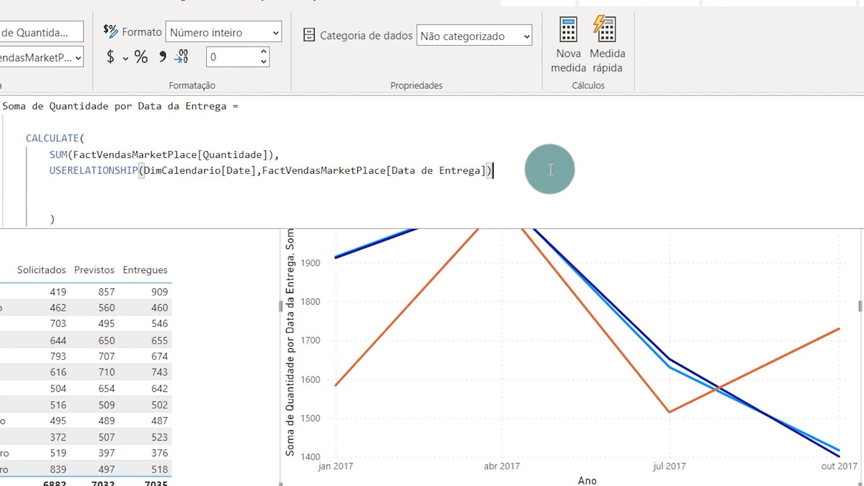
# - Add a FILTER argument after USERELATIONSHIP with ALL(DimCalendario[Date]) as its table
pyautogui.write(',')
pyautogui.hotkey('shift', 'Return')
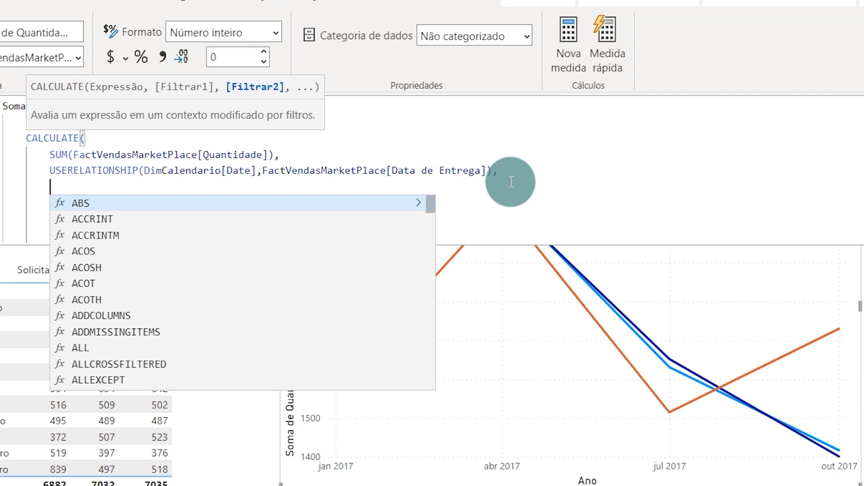
pyautogui.write('fil')
pyautogui.press('Tab')
pyautogui.hotkey('shift', 'Return')
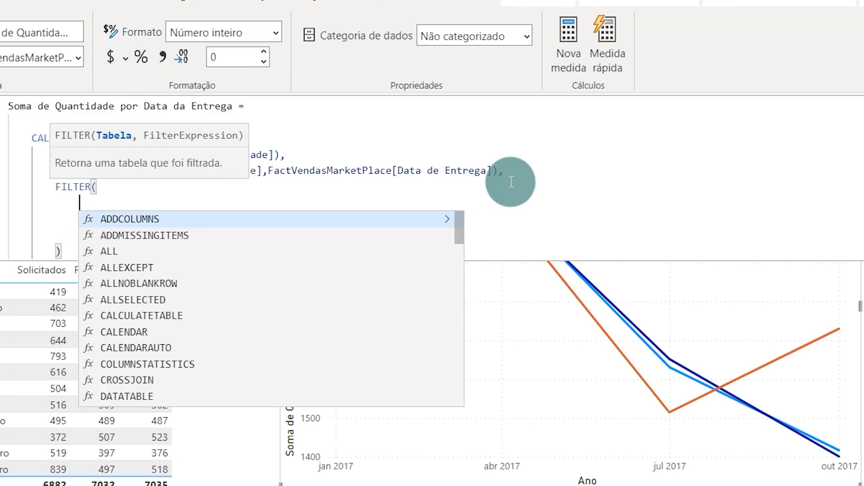
pyautogui.click(119, 251)
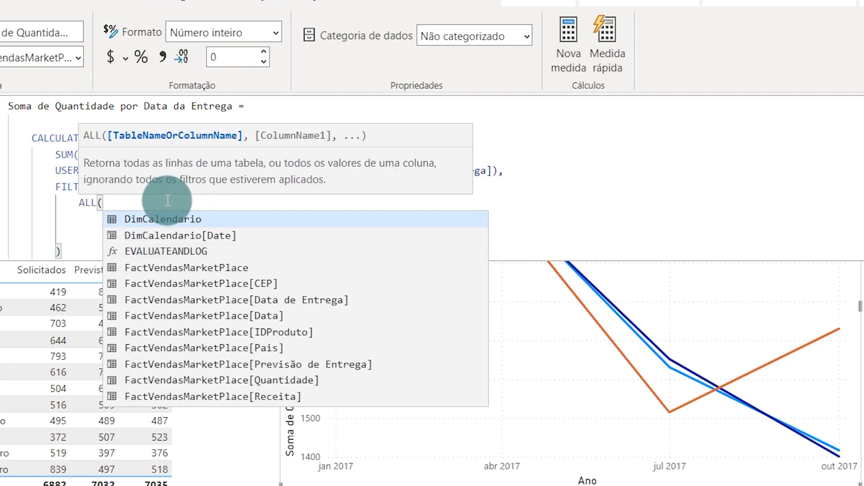
pyautogui.click(216, 236)
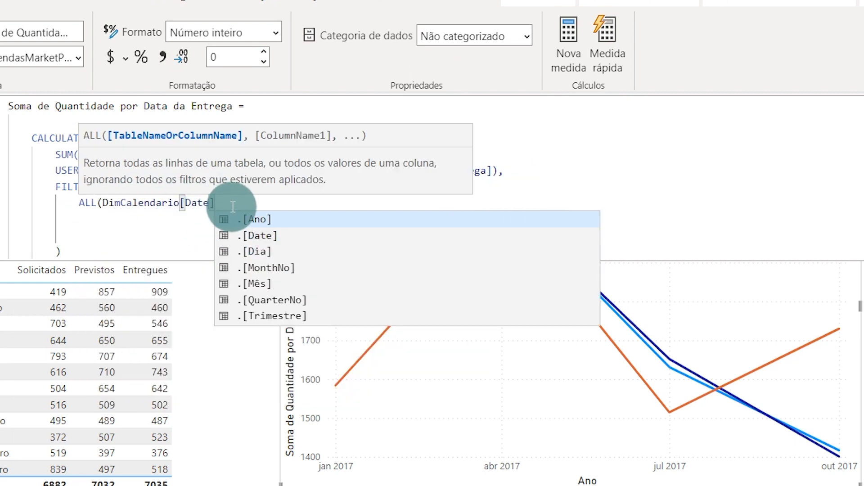
pyautogui.write(')')
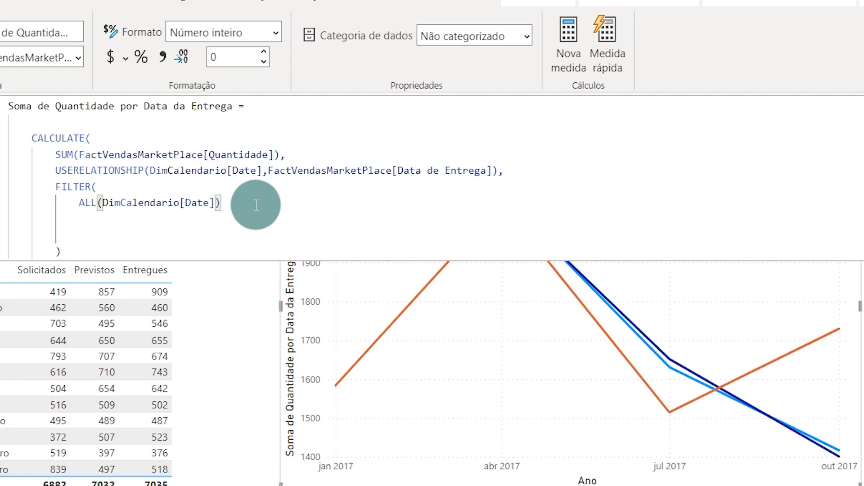
pyautogui.write(',')
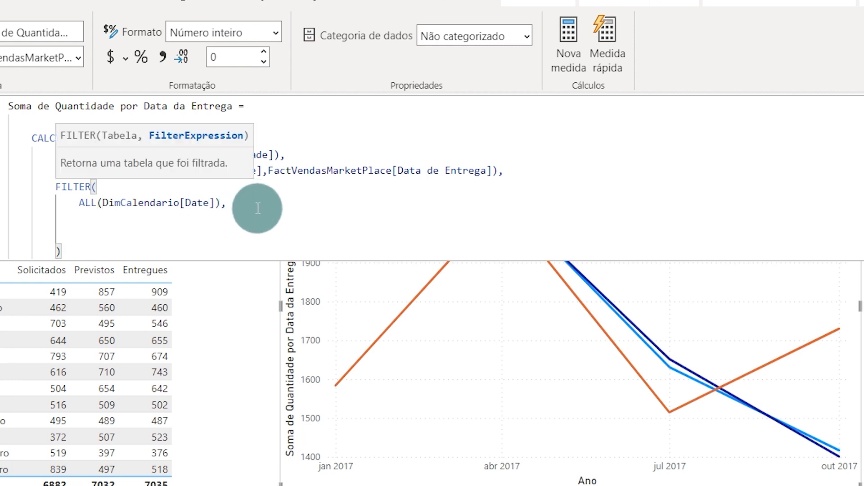
# - Begin the FILTER condition on a new line with DimCalendario[Date]<=
pyautogui.press('Return')
pyautogui.write('data')
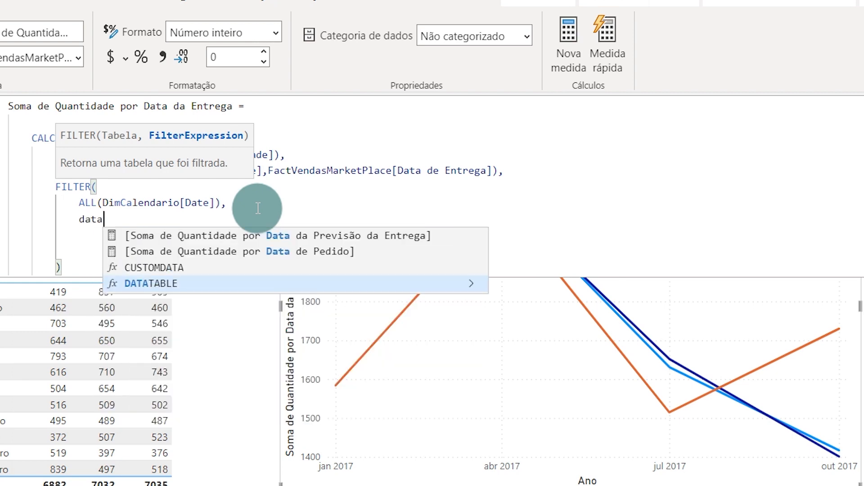
pyautogui.write('e')
pyautogui.press('BackSpace')
pyautogui.press('BackSpace')
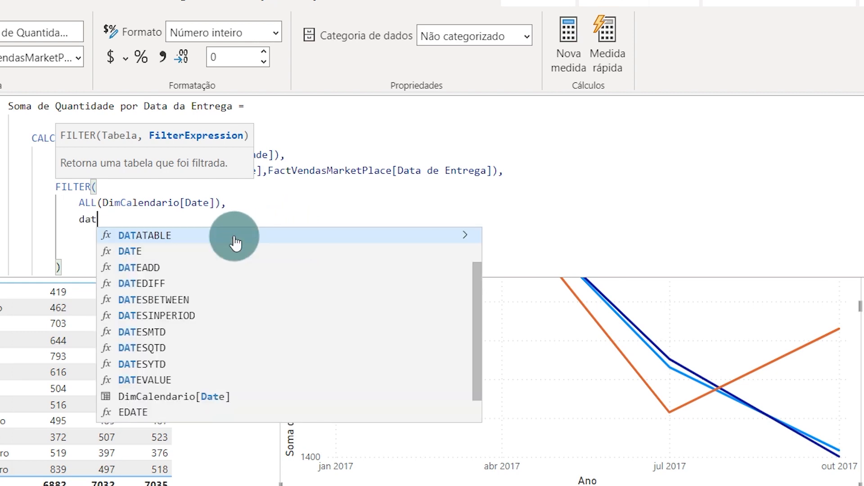
pyautogui.write('e')
pyautogui.click(235, 381)
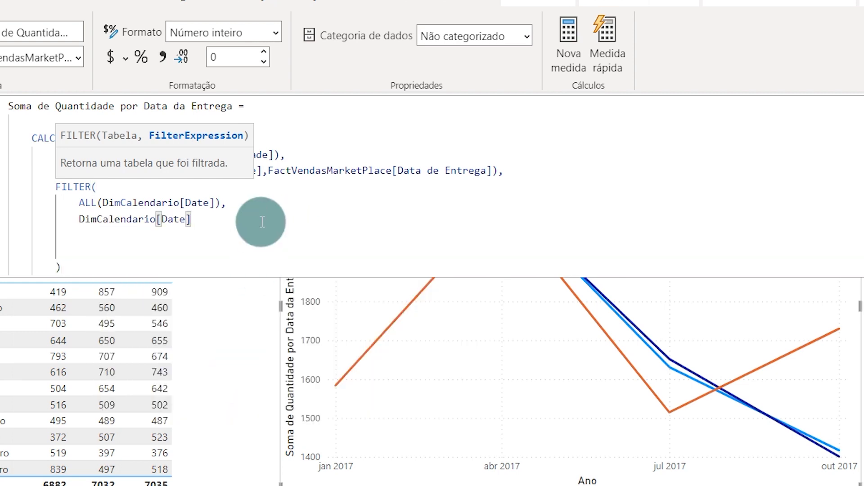
pyautogui.write('<=')
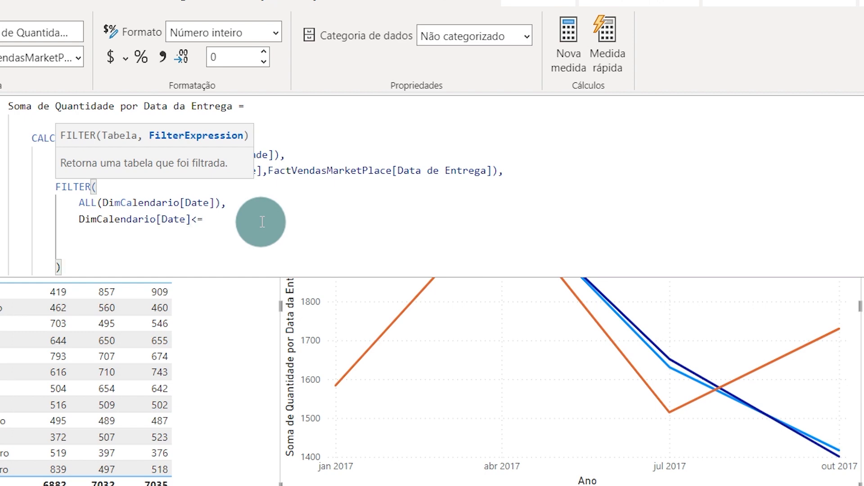
# - Complete the FILTER condition's comparison with MAX(DimCalendario[Date])
pyautogui.write('max')
pyautogui.click(268, 235)
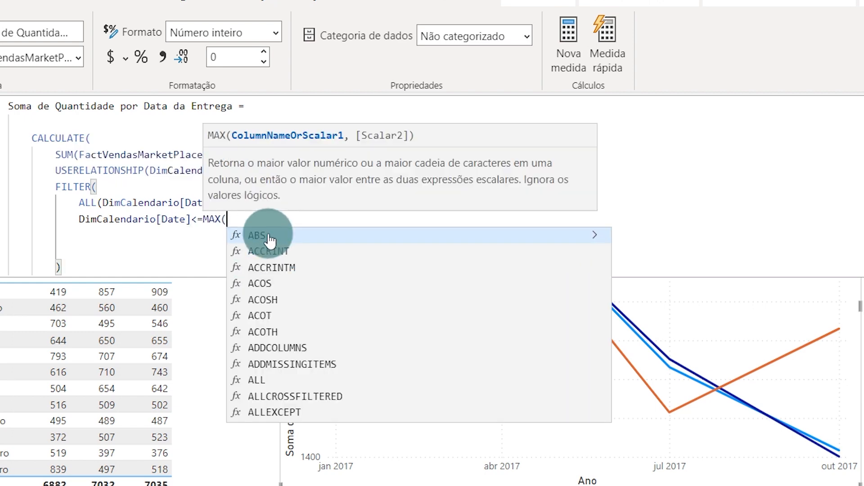
pyautogui.write('date')
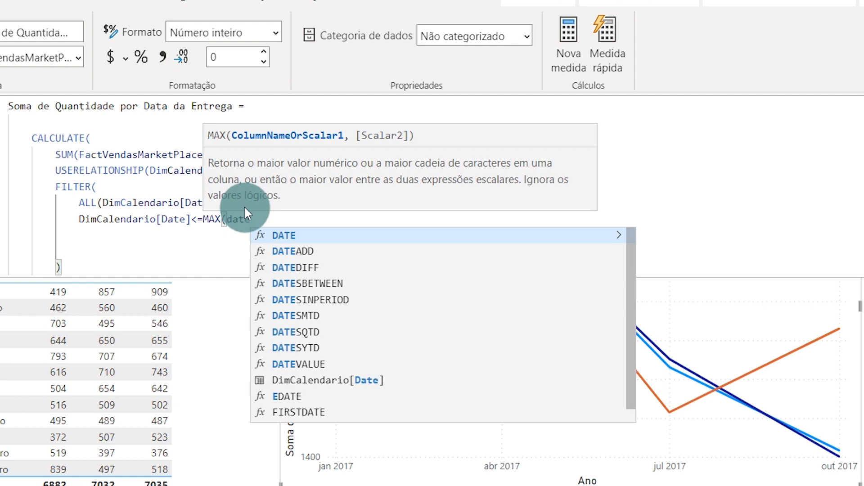
pyautogui.press('Down')
pyautogui.press('Down')
pyautogui.press('Down')
pyautogui.press('Down')
pyautogui.press('Down')
pyautogui.press('Down')
pyautogui.press('Down')
pyautogui.press('Down')
pyautogui.press('Down')
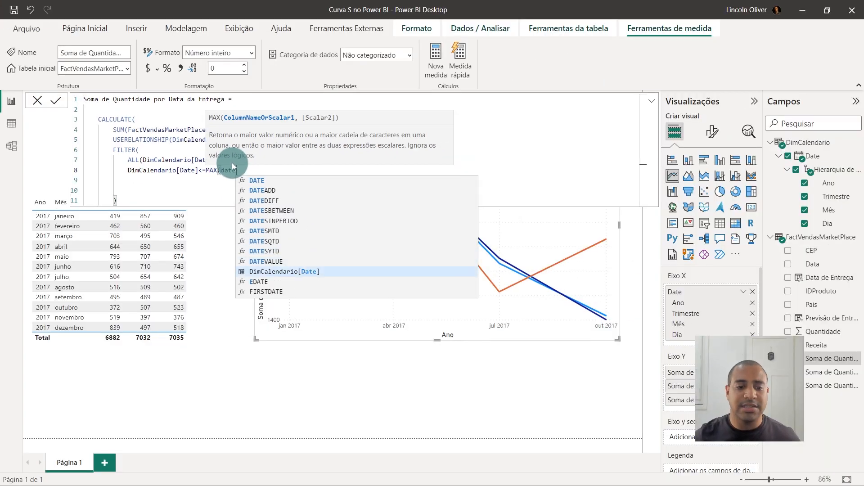
pyautogui.press('Tab')
pyautogui.write(')')
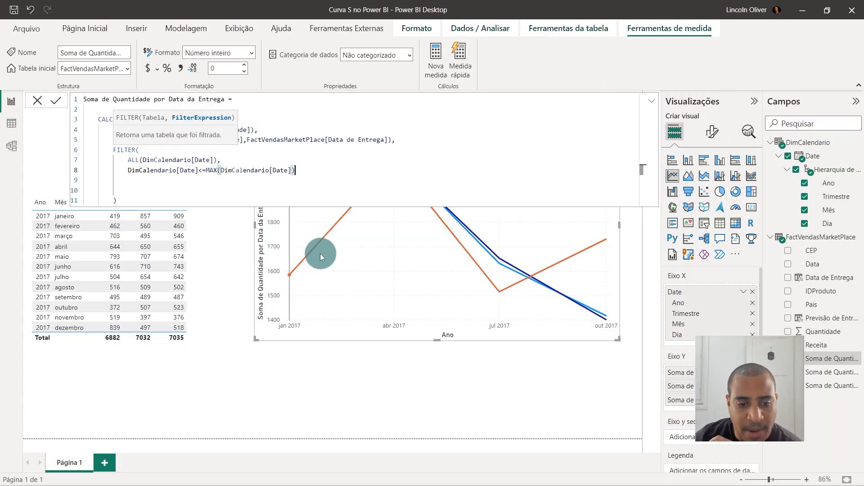
# - Move the line chart below the formula, close the measure with a final parenthesis and apply it
pyautogui.moveTo(390, 299); pyautogui.dragTo(351, 397)
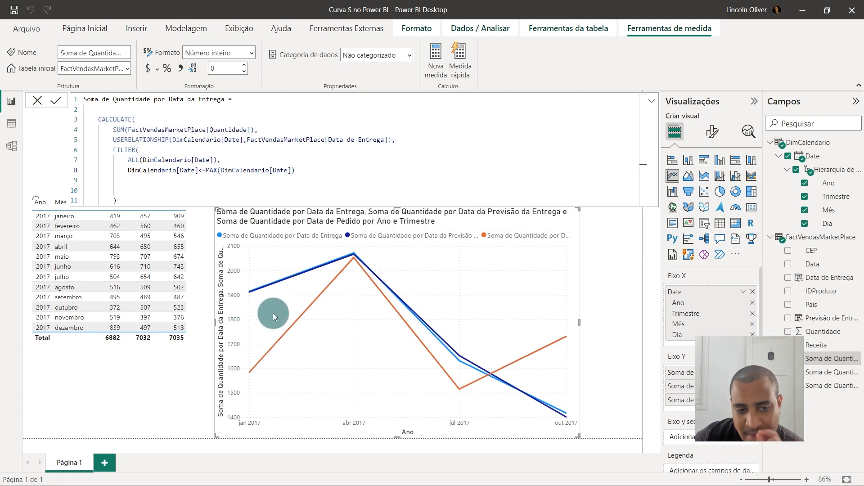
pyautogui.write(')')
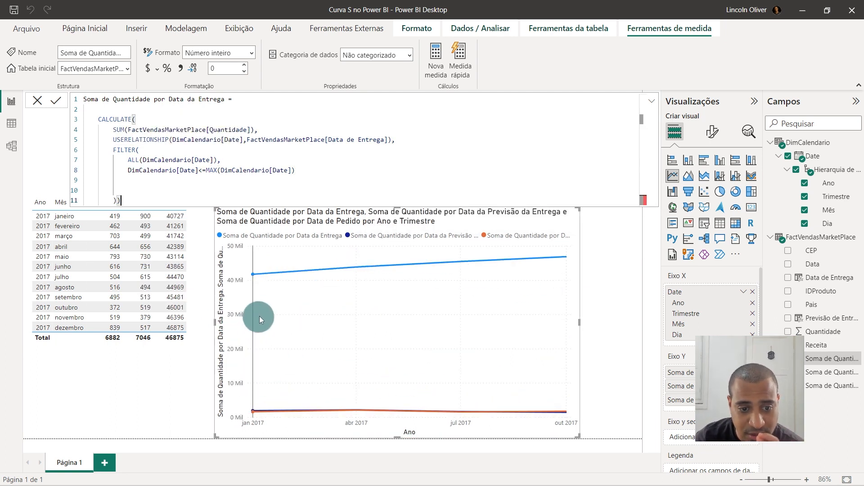
pyautogui.moveTo(261, 268)
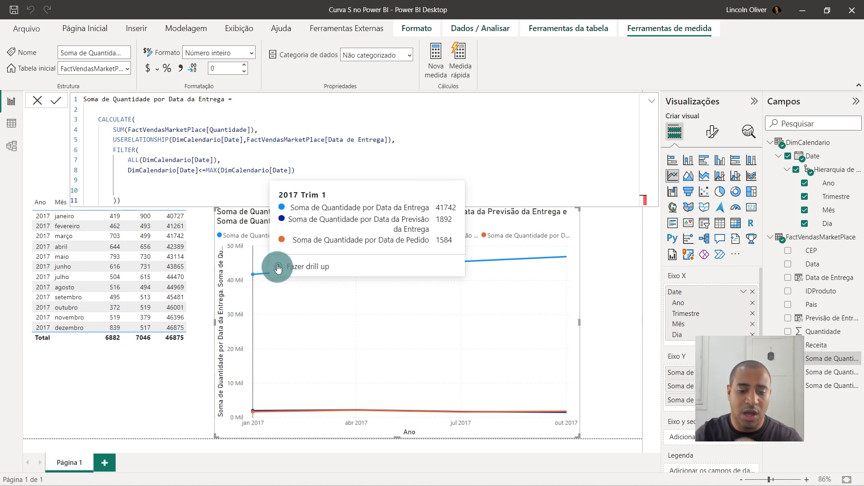
# - Remove the blank lines before the closing parentheses in the Soma de Quantidade por Data da Entrega measure
pyautogui.moveTo(372, 307)
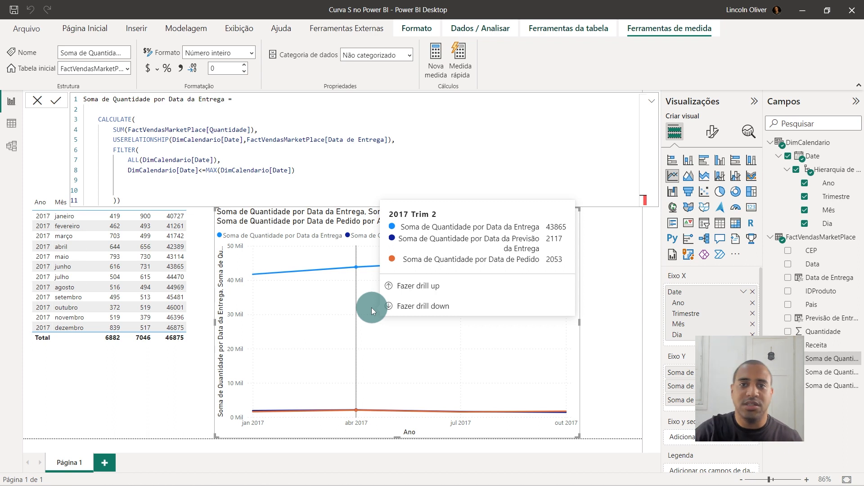
pyautogui.click(165, 183)
pyautogui.press('BackSpace')
pyautogui.press('BackSpace')
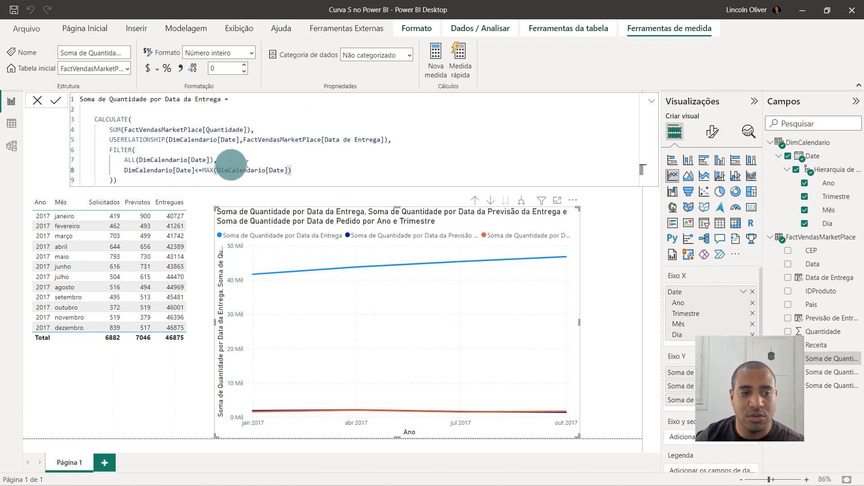
# - Examine the delivery measure's FILTER arguments: ALL(DimCalendario[Date]) and the comparison of DimCalendario[Date] with MAX(DimCalendario[Date])
pyautogui.moveTo(218, 160); pyautogui.dragTo(257, 167)
pyautogui.click(269, 169)
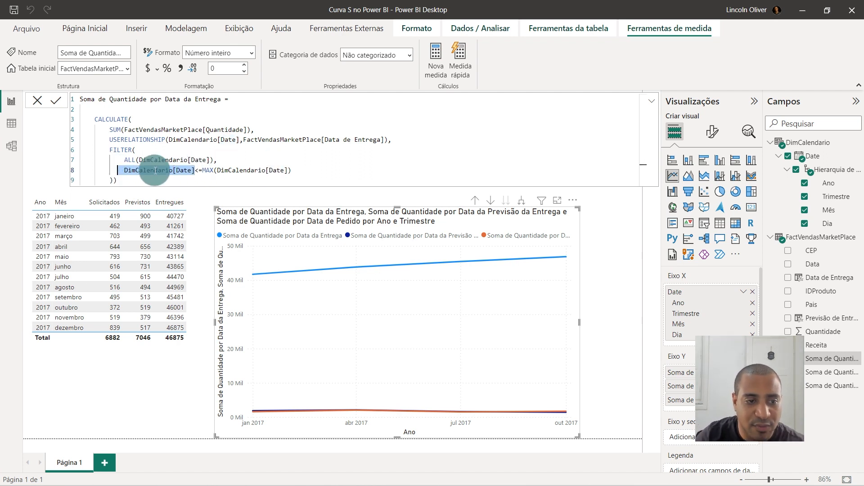
pyautogui.moveTo(118, 170); pyautogui.dragTo(202, 166)
pyautogui.press('BackSpace')
pyautogui.hotkey('ctrl', 'z')
pyautogui.click(198, 170)
pyautogui.moveTo(195, 169); pyautogui.dragTo(309, 172)
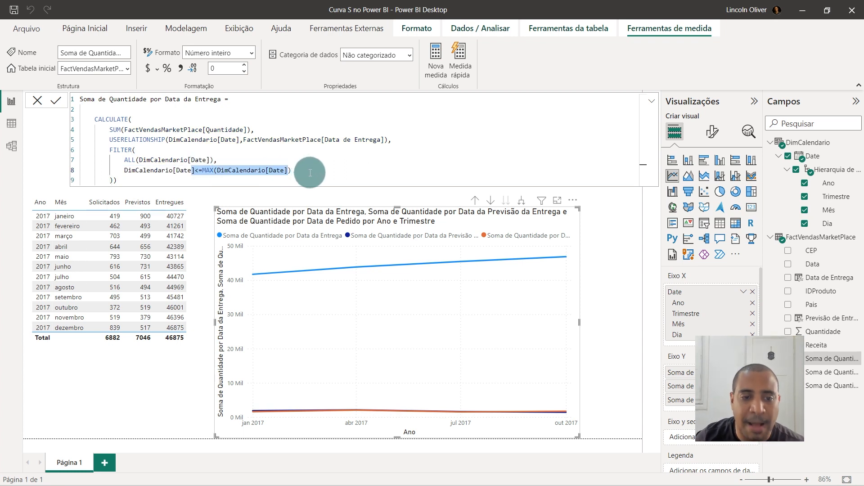
pyautogui.click(310, 173)
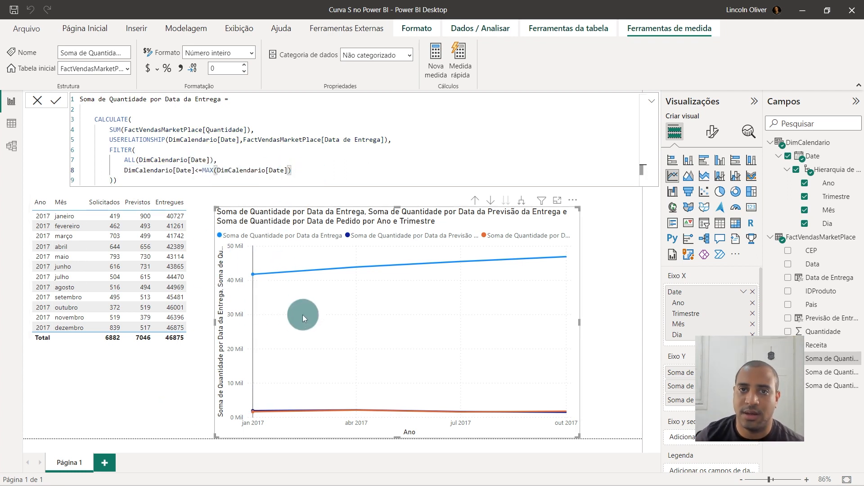
pyautogui.moveTo(303, 315)
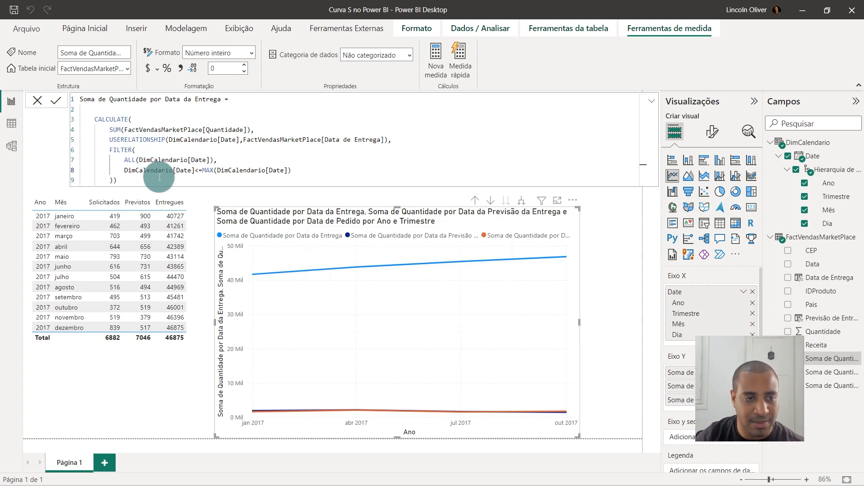
pyautogui.moveTo(152, 182); pyautogui.dragTo(126, 161)
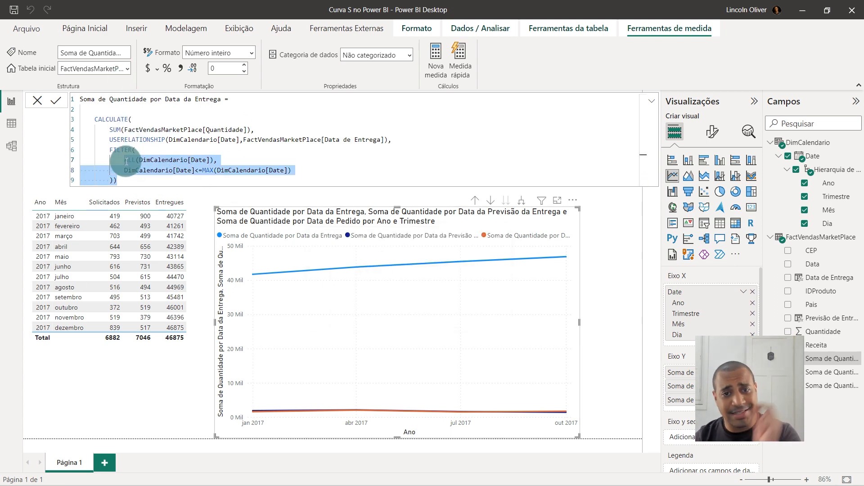
pyautogui.click(126, 179)
# - Copy the delivery measure's whole CALCULATE expression and open the Soma de Quantidade por Data da Previsão da Entrega measure
pyautogui.moveTo(122, 173); pyautogui.dragTo(67, 119)
pyautogui.hotkey('ctrl', 'c')
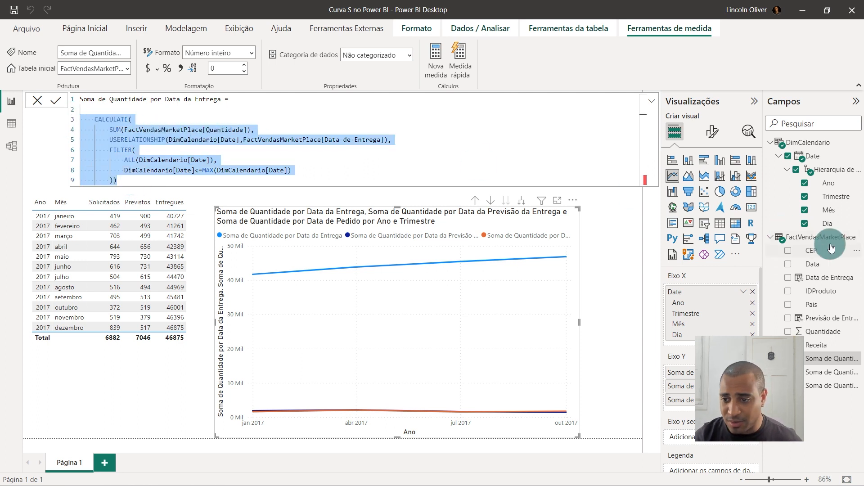
pyautogui.click(836, 381)
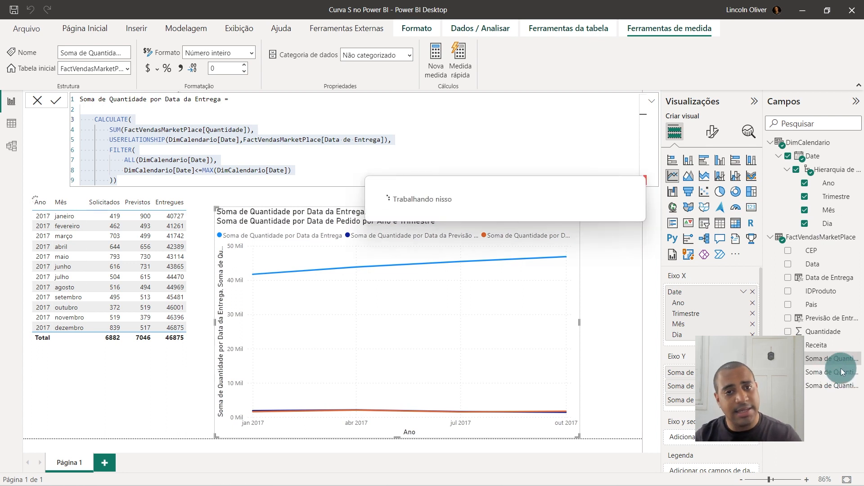
pyautogui.click(812, 372)
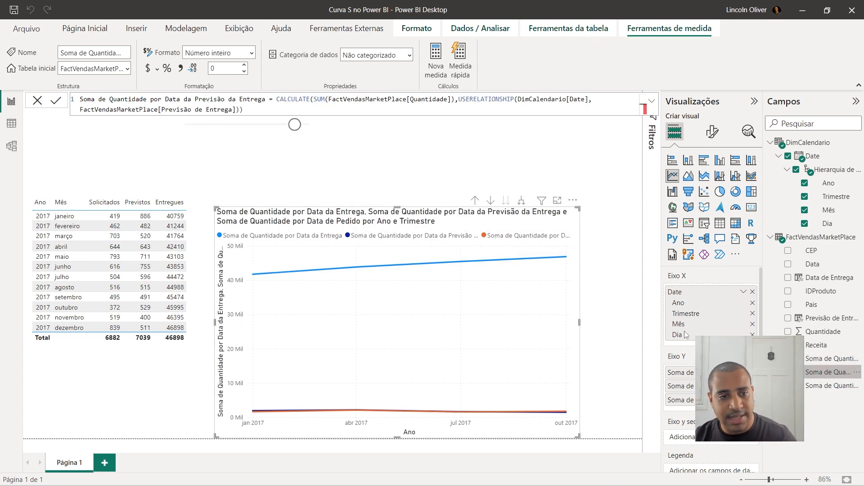
# - Replace the forecast measure's expression with the copied CALCULATE expression, placed below the measure name
pyautogui.click(277, 99)
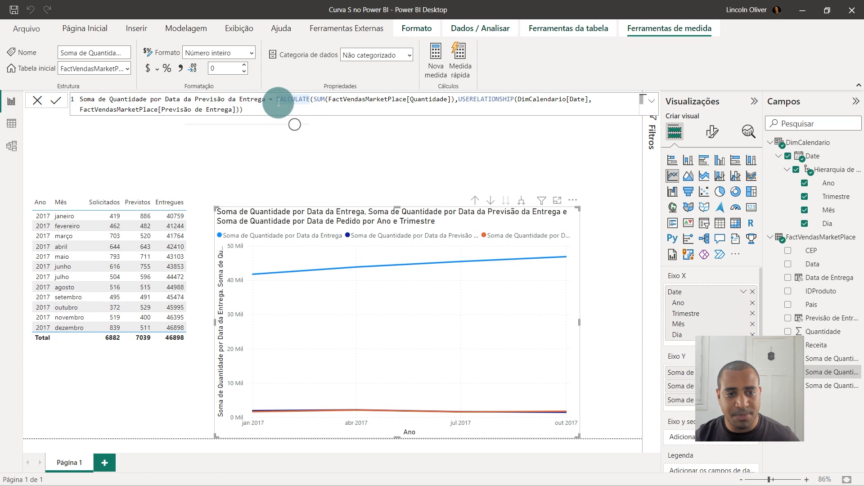
pyautogui.press('Return')
pyautogui.press('Return')
pyautogui.press('Return')
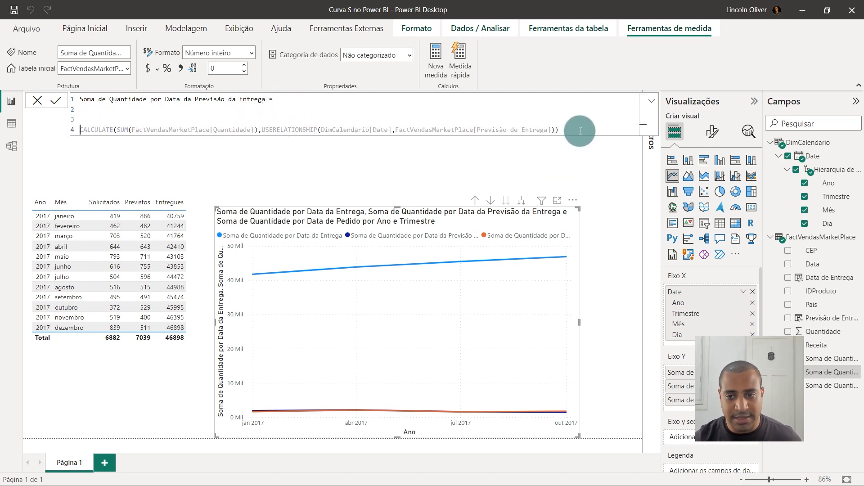
pyautogui.hotkey('shift', 'End')
pyautogui.hotkey('ctrl', 'v')
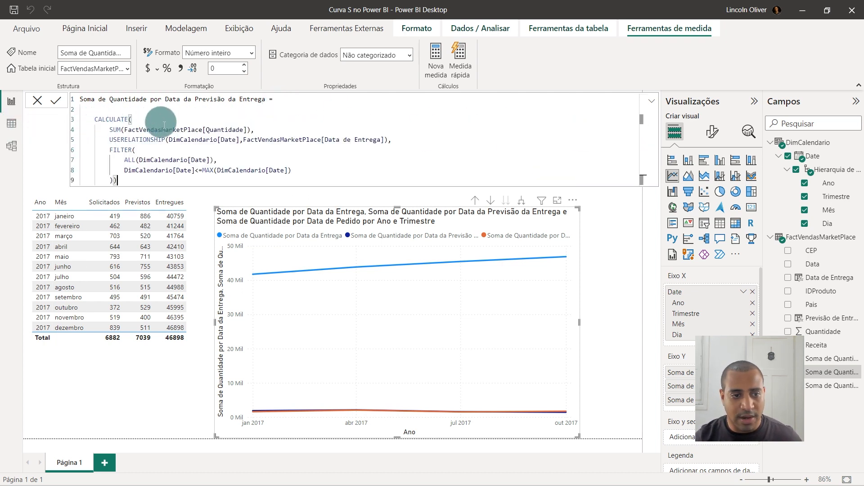
# - Change the fact column in the forecast measure's USERELATIONSHIP to FactVendasMarketPlace[Previsão de Entrega] and apply the measure
pyautogui.doubleClick(374, 140)
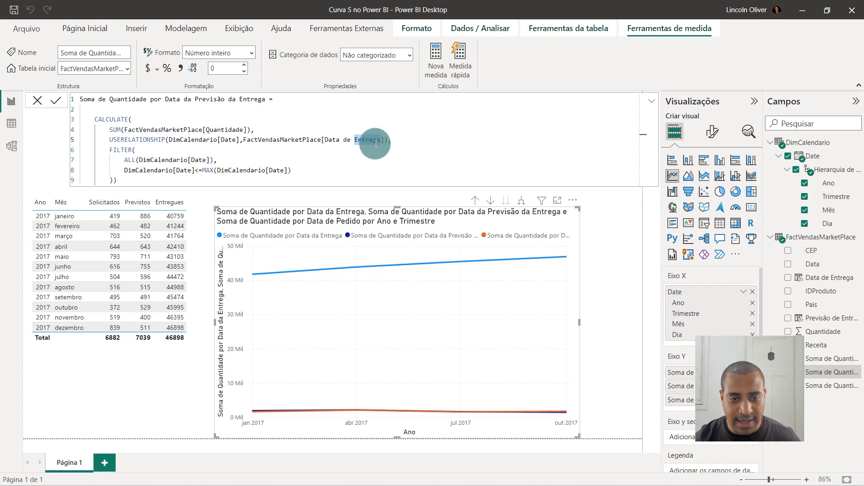
pyautogui.write('prev')
pyautogui.press('Tab')
pyautogui.press('Return')
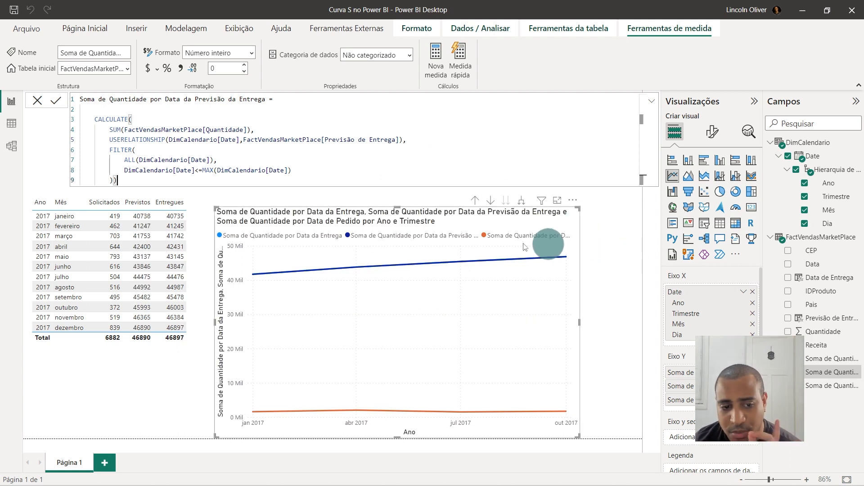
# - Open the Soma de Quantidade por Data de Pedido measure and put its CALCULATE expression on an indented line below the name
pyautogui.click(830, 386)
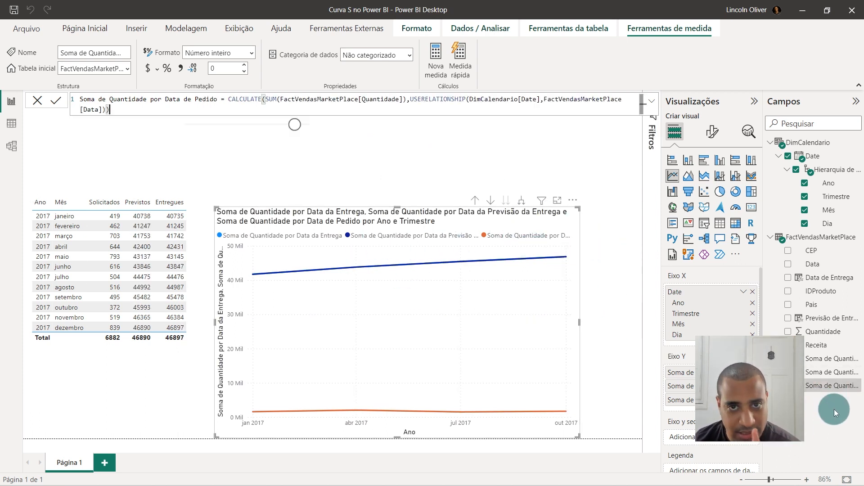
pyautogui.click(229, 99)
pyautogui.hotkey('shift', 'Return')
pyautogui.hotkey('shift', 'Return')
pyautogui.hotkey('shift', 'Return')
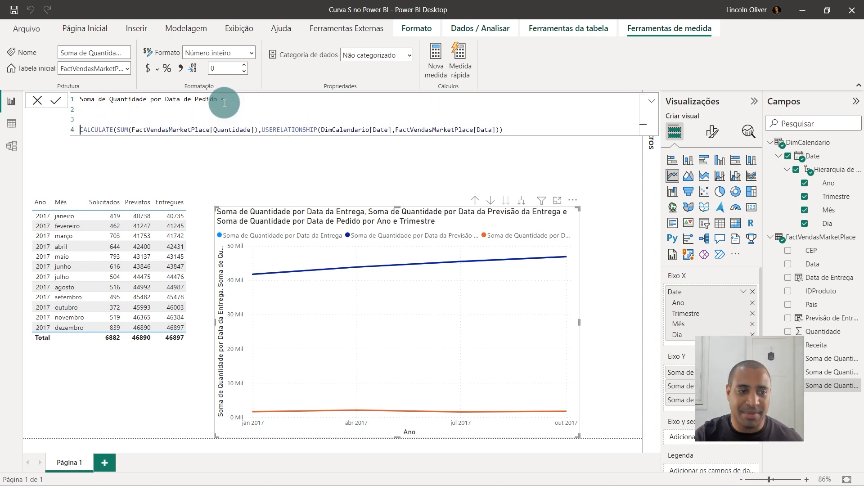
pyautogui.press('BackSpace')
pyautogui.press('Tab')
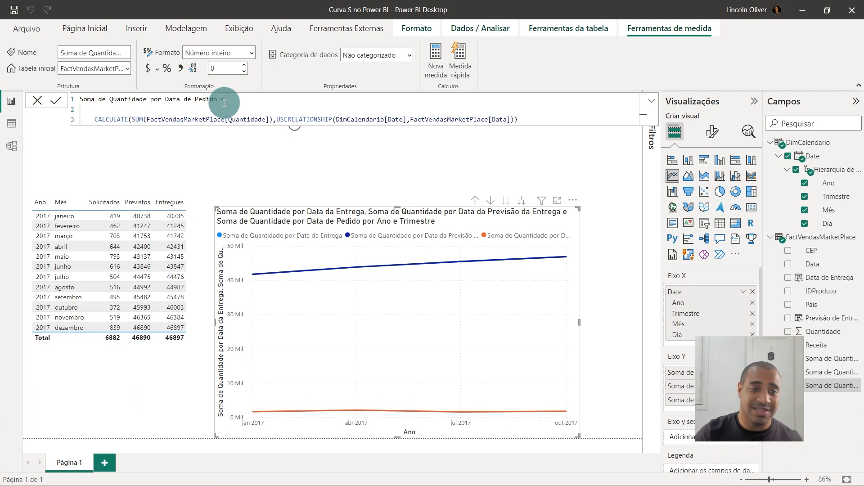
# - Put the SUM and USERELATIONSHIP arguments of the order-date measure on separate lines
pyautogui.hotkey('ctrl', 'Right')
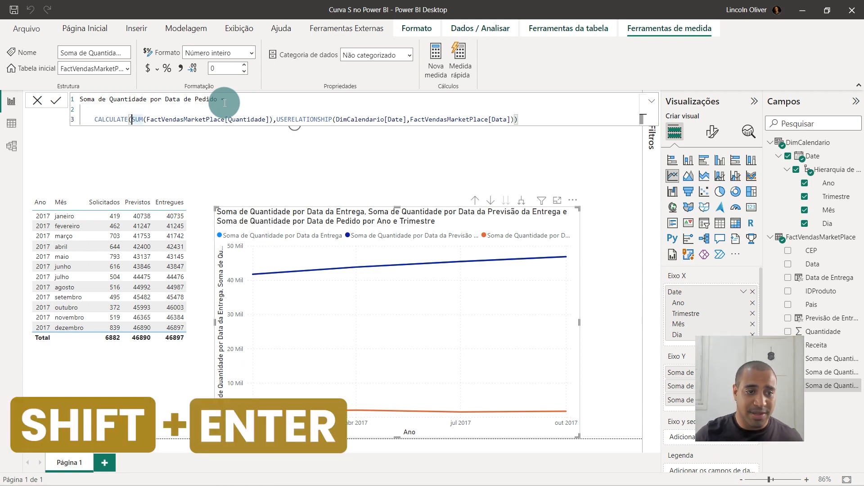
pyautogui.hotkey('shift', 'Return')
pyautogui.moveTo(110, 131); pyautogui.dragTo(251, 130)
pyautogui.click(254, 130)
pyautogui.hotkey('shift', 'Return')
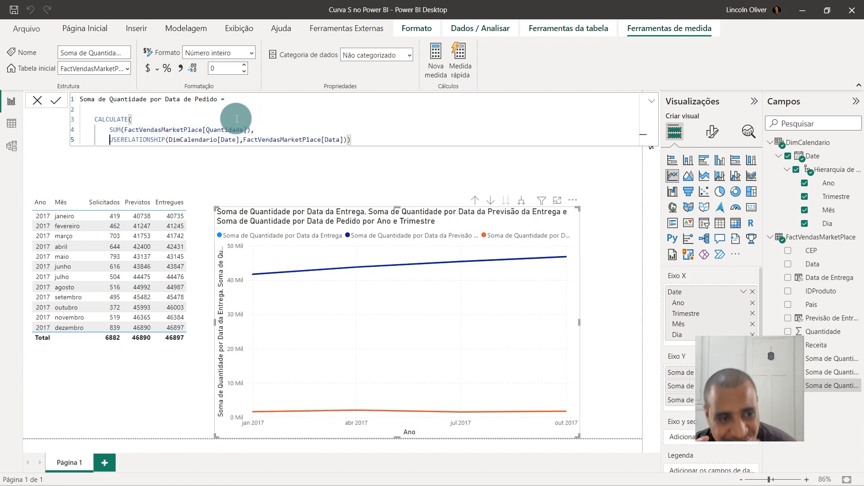
# - Move CALCULATE's closing parenthesis two lines below USERELATIONSHIP and check which opening parenthesis it matches
pyautogui.click(345, 140)
pyautogui.hotkey('shift', 'Return')
pyautogui.hotkey('shift', 'Return')
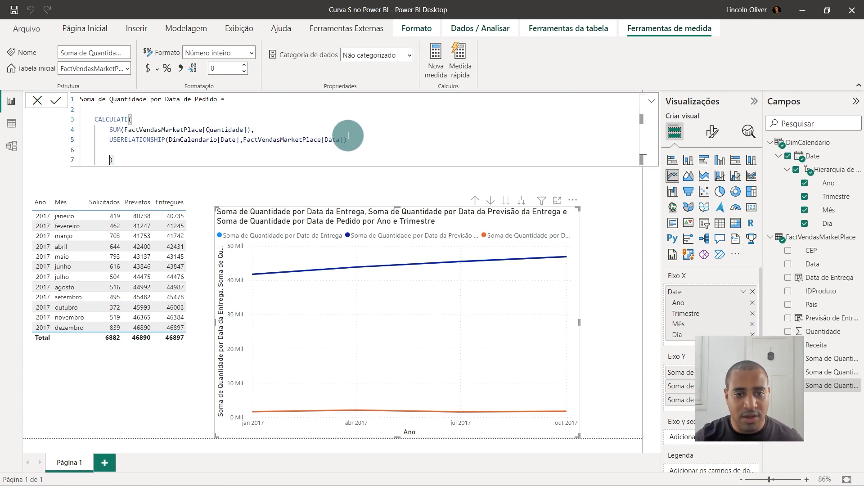
pyautogui.click(123, 160)
pyautogui.doubleClick(111, 160)
pyautogui.click(131, 120)
pyautogui.click(110, 161)
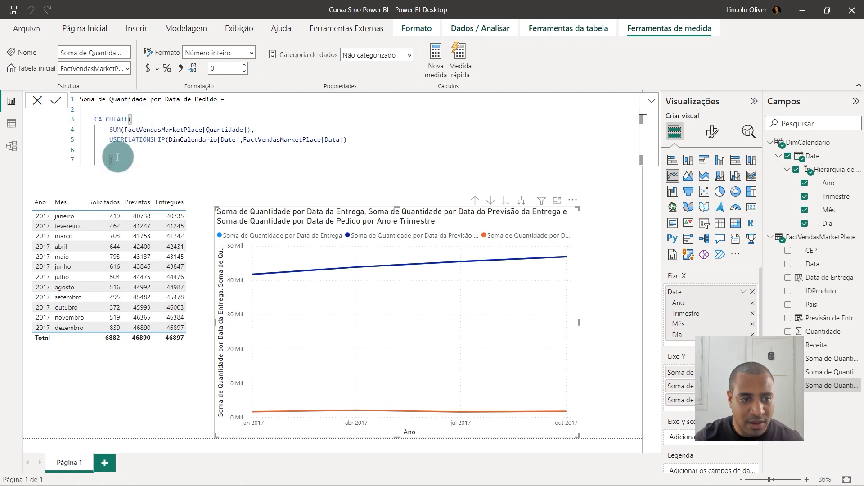
pyautogui.click(132, 117)
pyautogui.moveTo(107, 161); pyautogui.dragTo(119, 161)
# - Add a comma after USERELATIONSHIP and start a FILTER function on a new line
pyautogui.click(359, 140)
pyautogui.write('<')
pyautogui.hotkey('shift', 'Return')
pyautogui.press('BackSpace')
pyautogui.write(',')
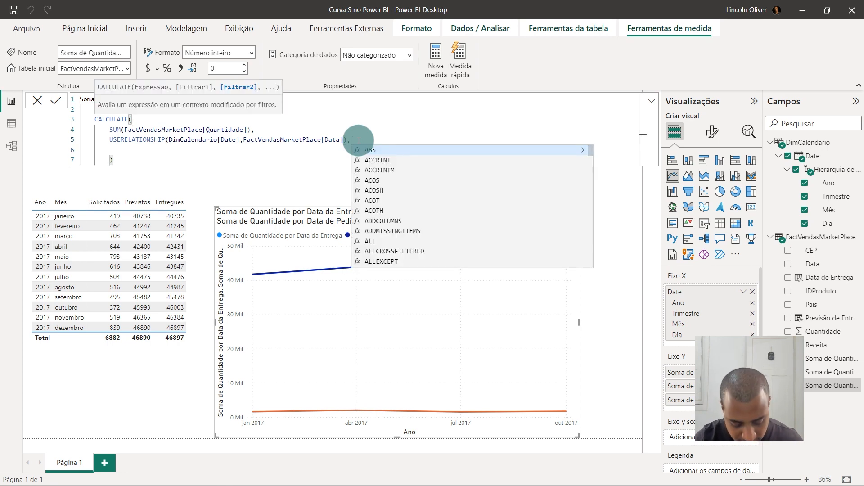
pyautogui.hotkey('shift', 'Return')
pyautogui.write('FILTER(')
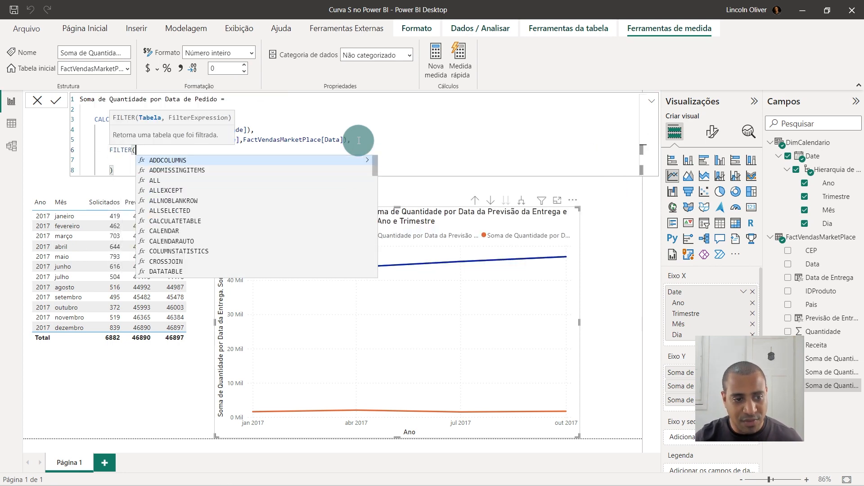
# - Enter ALL(DimCalendario[Date]) on a new line as the table argument of the order-date measure's FILTER
pyautogui.hotkey('shift', 'Return')
pyautogui.write('all')
pyautogui.press('Tab')
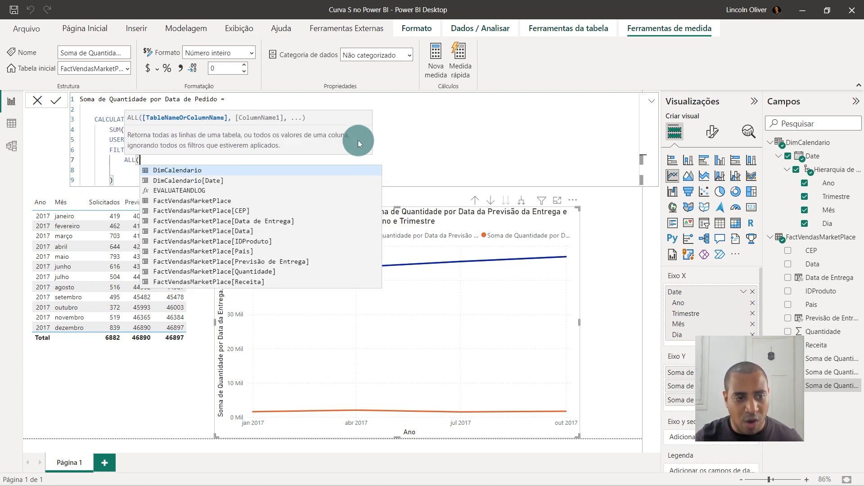
pyautogui.click(243, 181)
pyautogui.write(')')
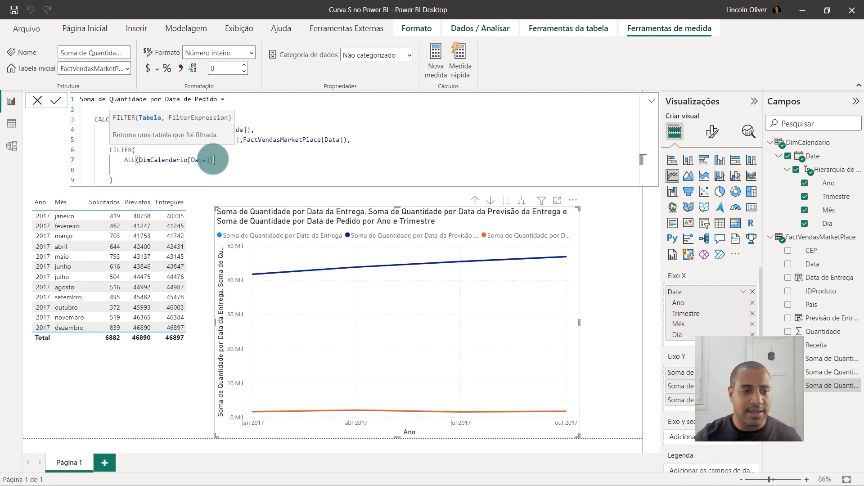
pyautogui.click(143, 160)
pyautogui.click(215, 161)
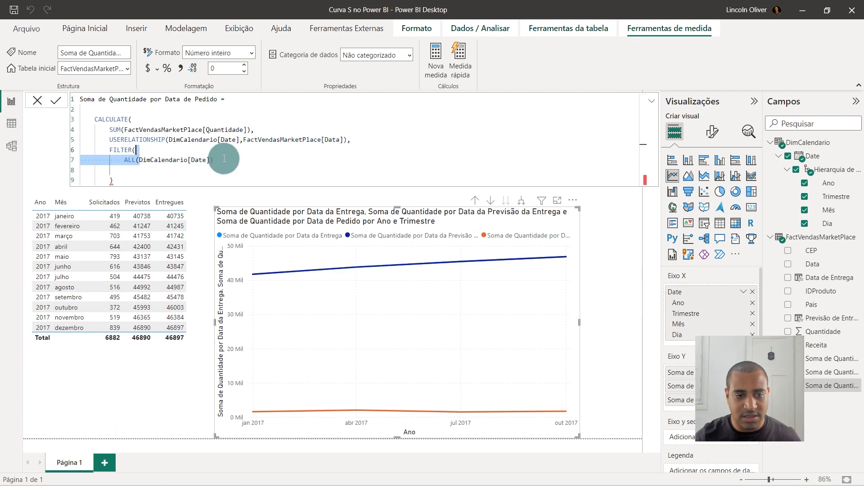
# - Add a comma after ALL and begin the order-date measure's filter condition with DimCalendario[Date]<= on a new line
pyautogui.write(',')
pyautogui.press('Return')
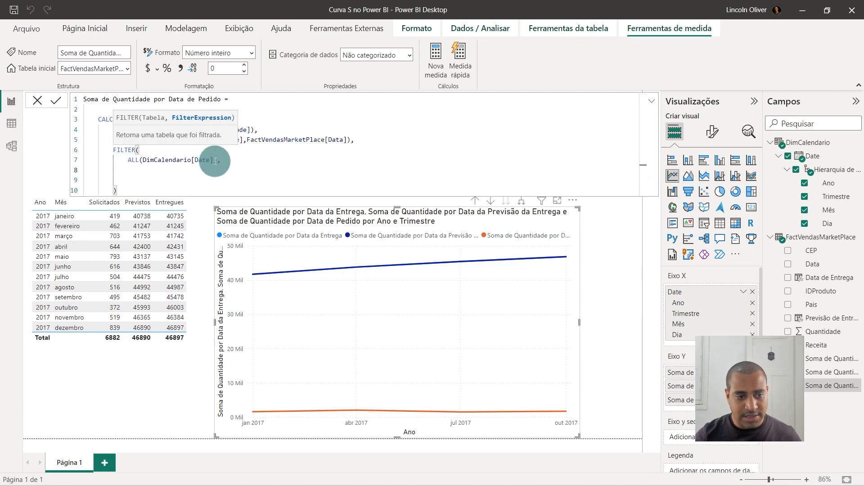
pyautogui.write('date')
pyautogui.press('Down')
pyautogui.press('Down')
pyautogui.press('Down')
pyautogui.press('Down')
pyautogui.press('Tab')
pyautogui.write('<=')
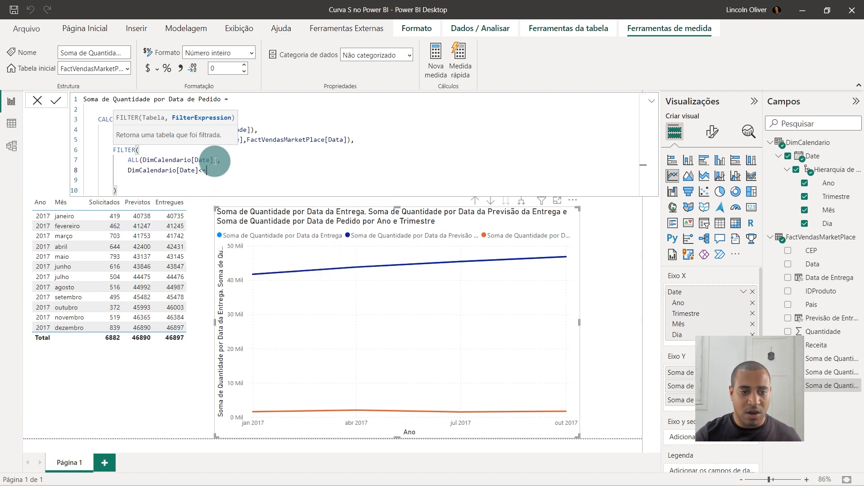
# - Complete the comparison with MAX(DimCalendario[Date]), close the FILTER function and remove the blank line below it
pyautogui.write('MAX(date')
pyautogui.press('Down')
pyautogui.press('Down')
pyautogui.press('Down')
pyautogui.press('Down')
pyautogui.press('Down')
pyautogui.press('Down')
pyautogui.press('Down')
pyautogui.press('Down')
pyautogui.press('Down')
pyautogui.press('Tab')
pyautogui.write(')')
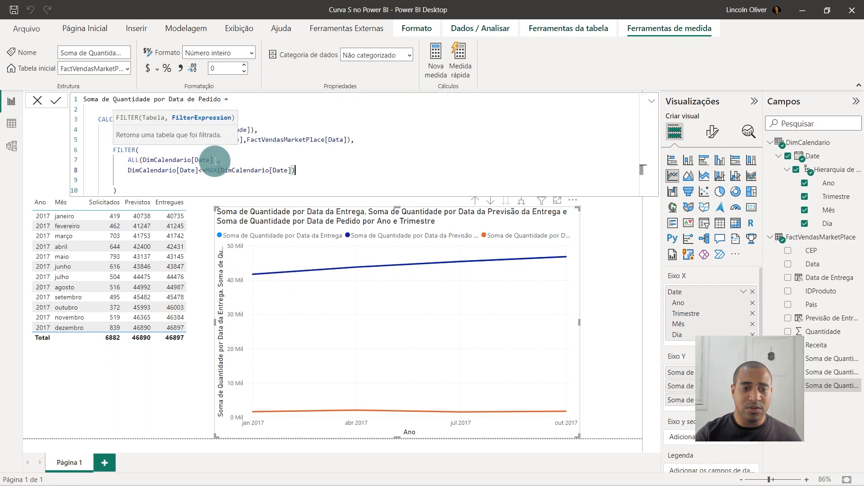
pyautogui.write(')')
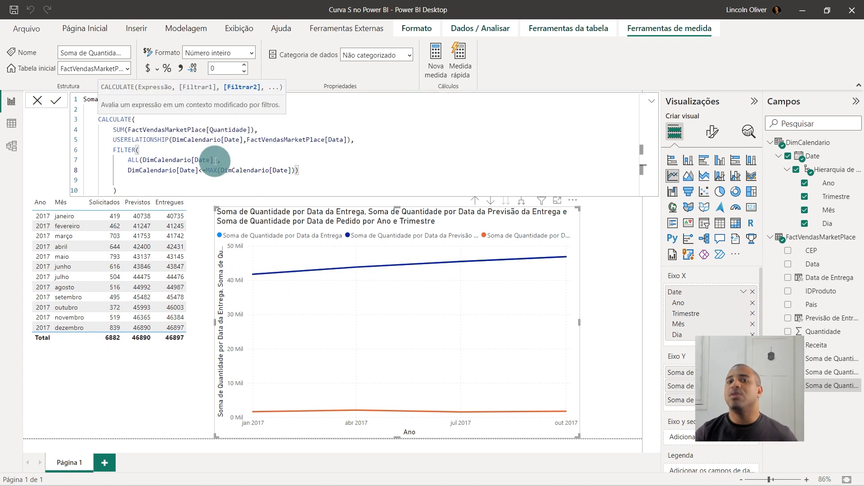
pyautogui.press('Delete')
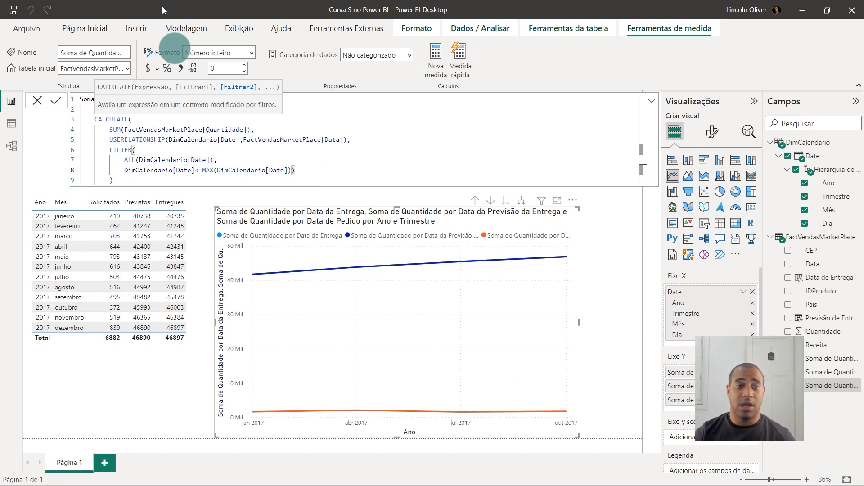
# - Check the SUM and USERELATIONSHIP arguments of the order-date measure, then commit its running-total formula
pyautogui.click(364, 120)
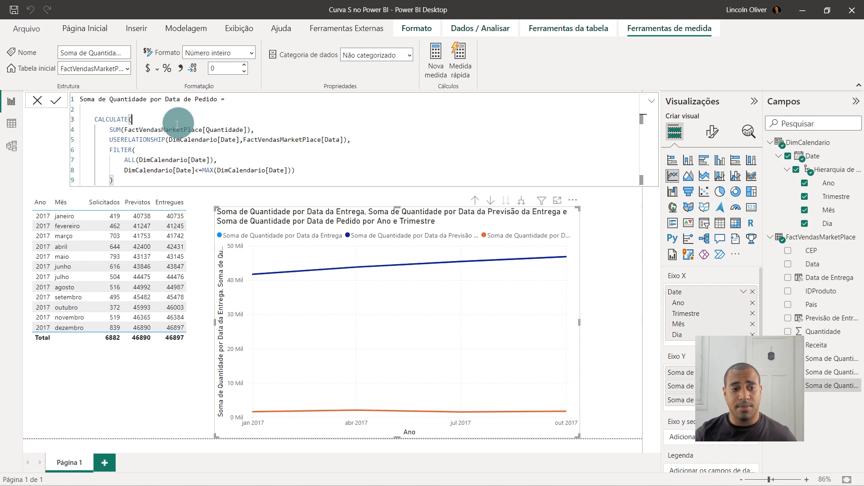
pyautogui.moveTo(178, 120); pyautogui.dragTo(124, 130)
pyautogui.doubleClick(250, 129)
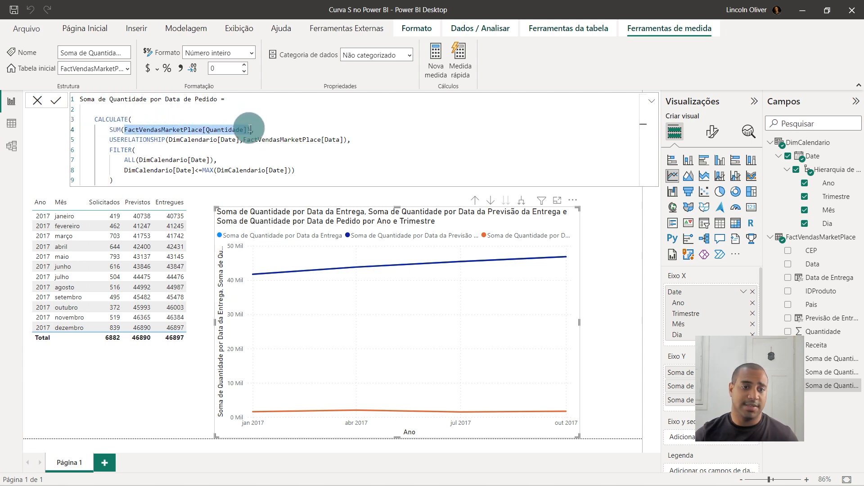
pyautogui.click(193, 140)
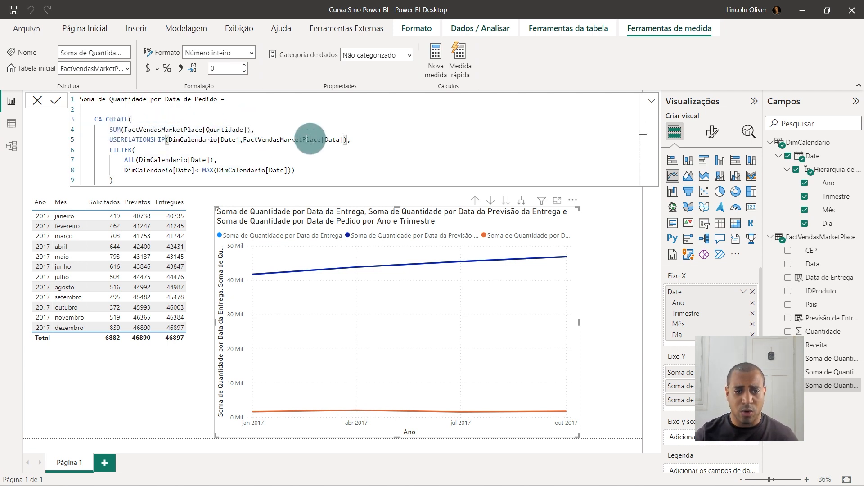
pyautogui.moveTo(243, 139); pyautogui.dragTo(345, 142)
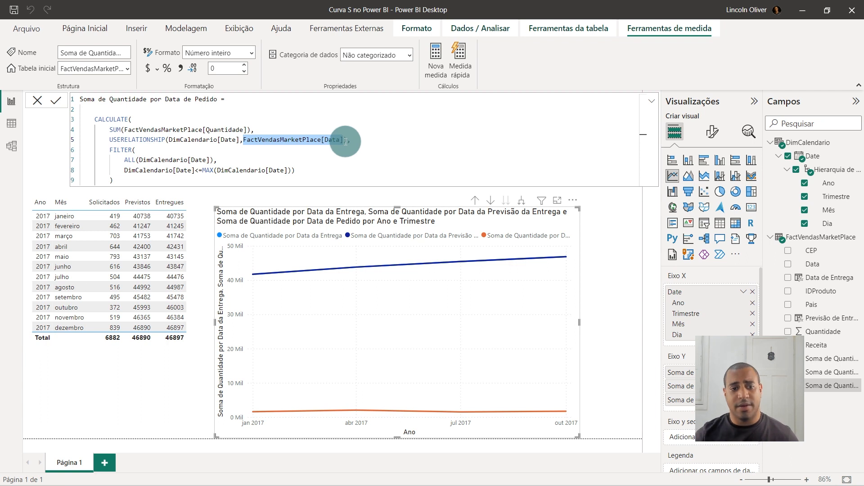
pyautogui.click(348, 173)
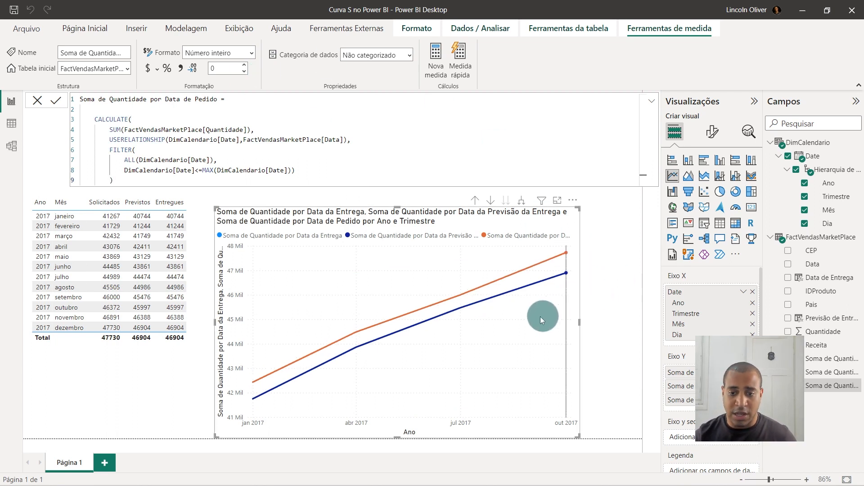
# - Collapse the formula editor, reposition the line chart beside the table and expand its date axis to the month level
pyautogui.moveTo(545, 314); pyautogui.dragTo(571, 283)
pyautogui.click(652, 102)
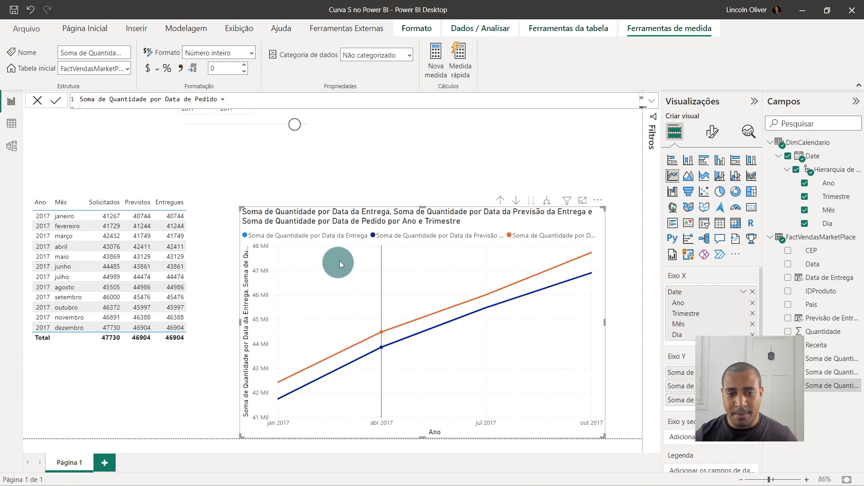
pyautogui.moveTo(337, 265); pyautogui.dragTo(343, 221)
pyautogui.moveTo(423, 251); pyautogui.dragTo(402, 276)
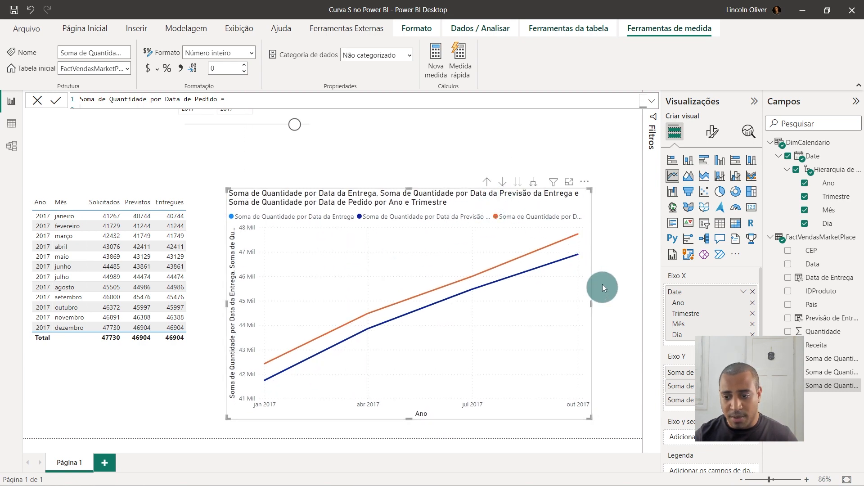
pyautogui.click(534, 182)
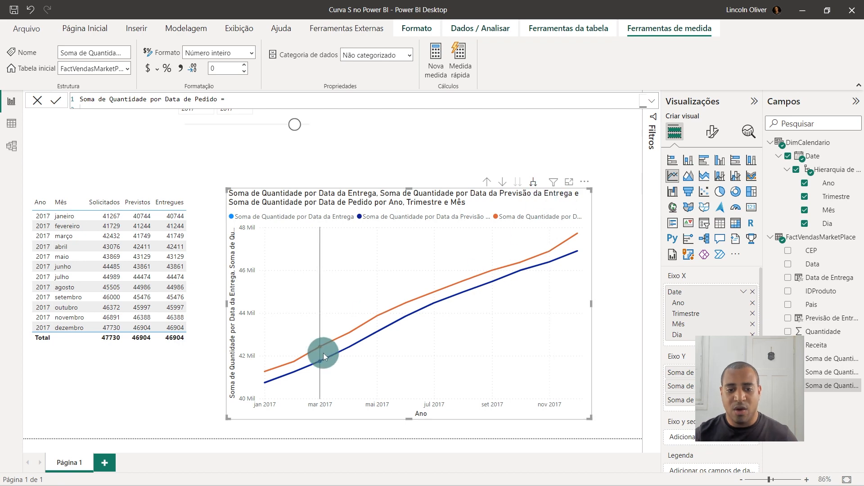
# - Move the Ano slicer above the table and set its year range to 2012–2014
pyautogui.moveTo(268, 152); pyautogui.dragTo(110, 180)
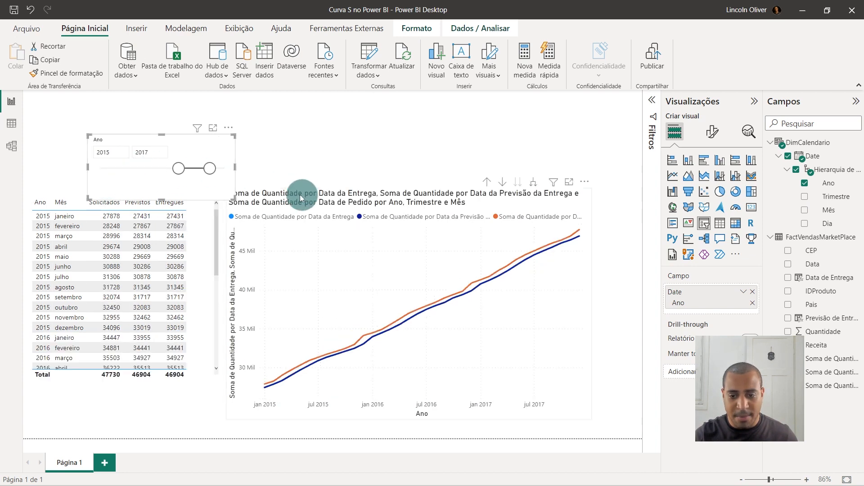
pyautogui.moveTo(181, 175); pyautogui.dragTo(132, 173)
pyautogui.moveTo(209, 170); pyautogui.dragTo(163, 172)
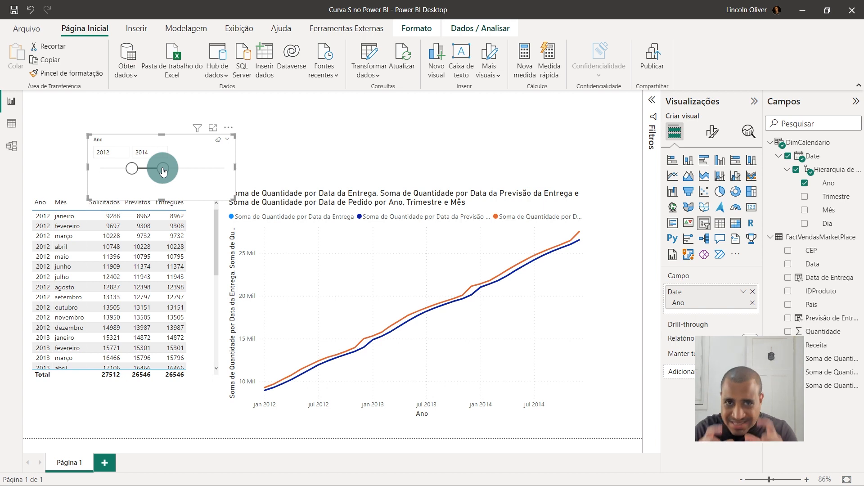
# - Open the full formula of the Soma de Quantidade por Data da Previsão da Entrega measure and review its CALCULATE and FILTER parts
pyautogui.click(826, 371)
pyautogui.click(653, 102)
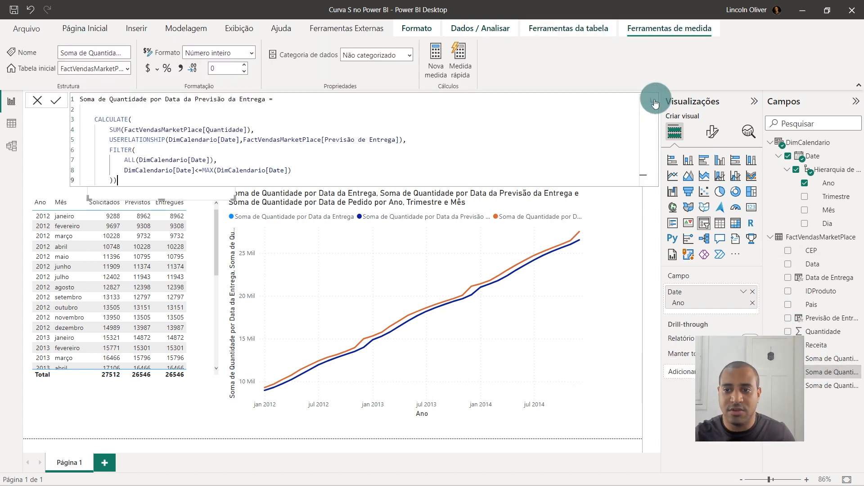
pyautogui.click(288, 118)
pyautogui.click(300, 177)
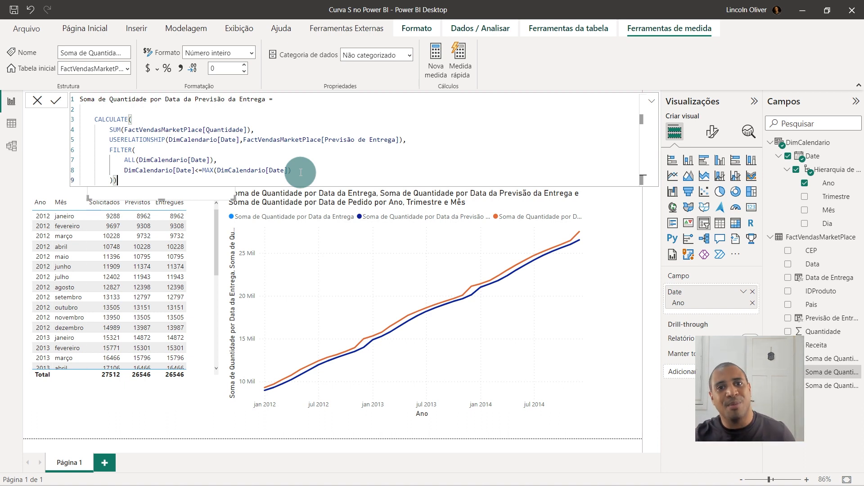
pyautogui.click(164, 150)
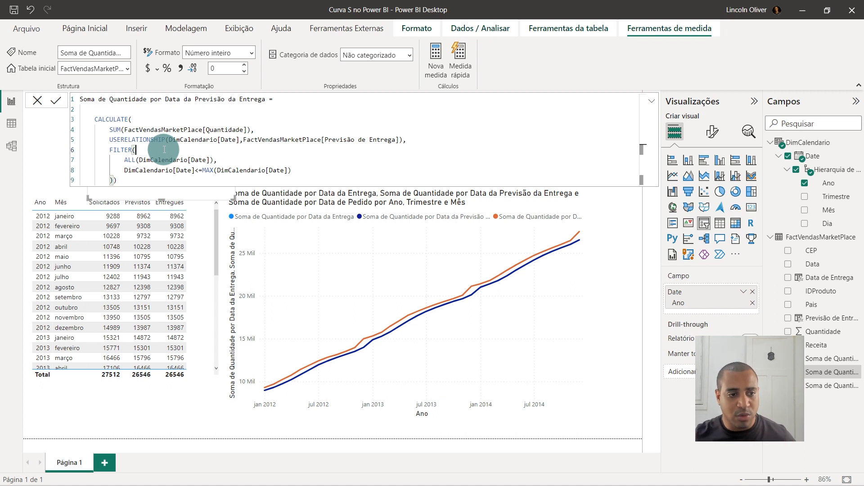
pyautogui.doubleClick(108, 119)
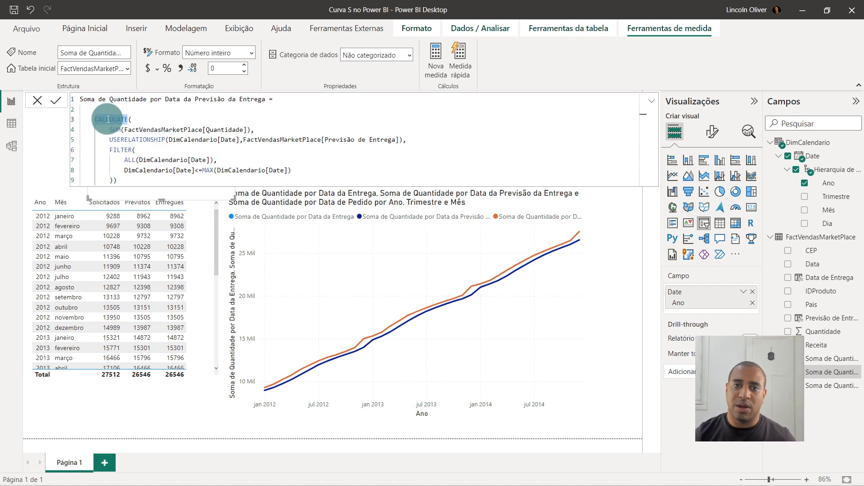